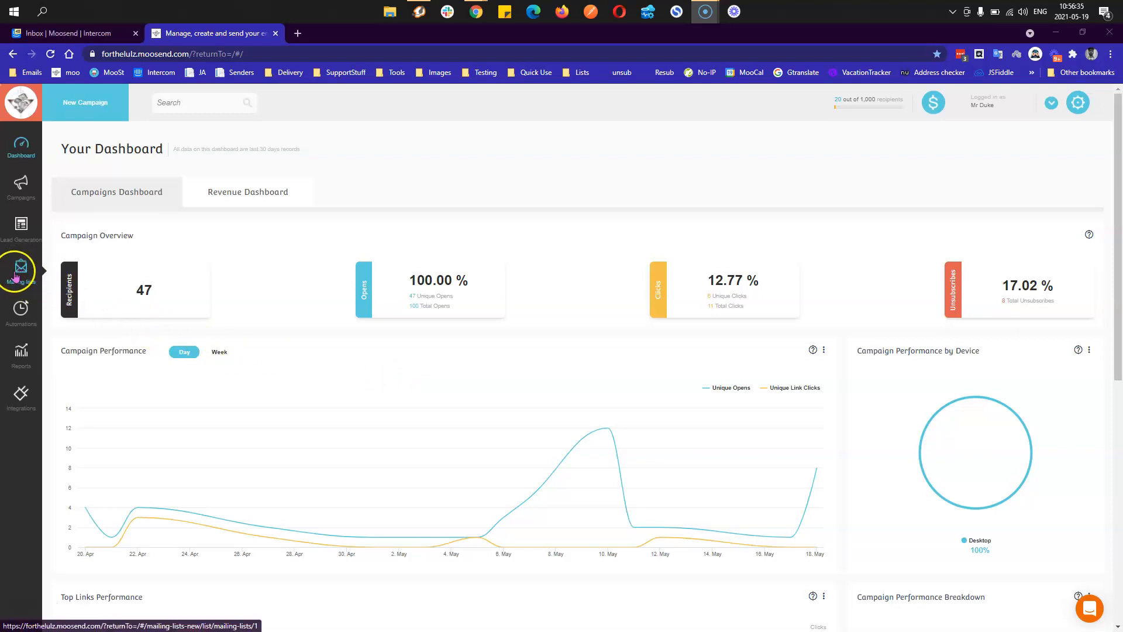
pyautogui.click(17, 277)
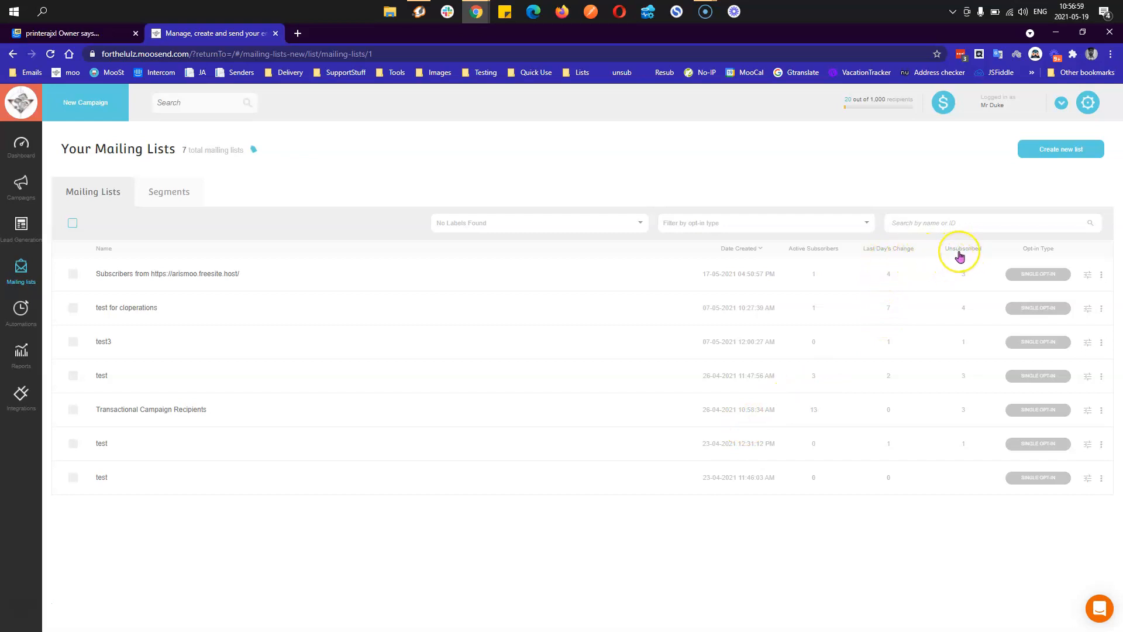
pyautogui.click(894, 256)
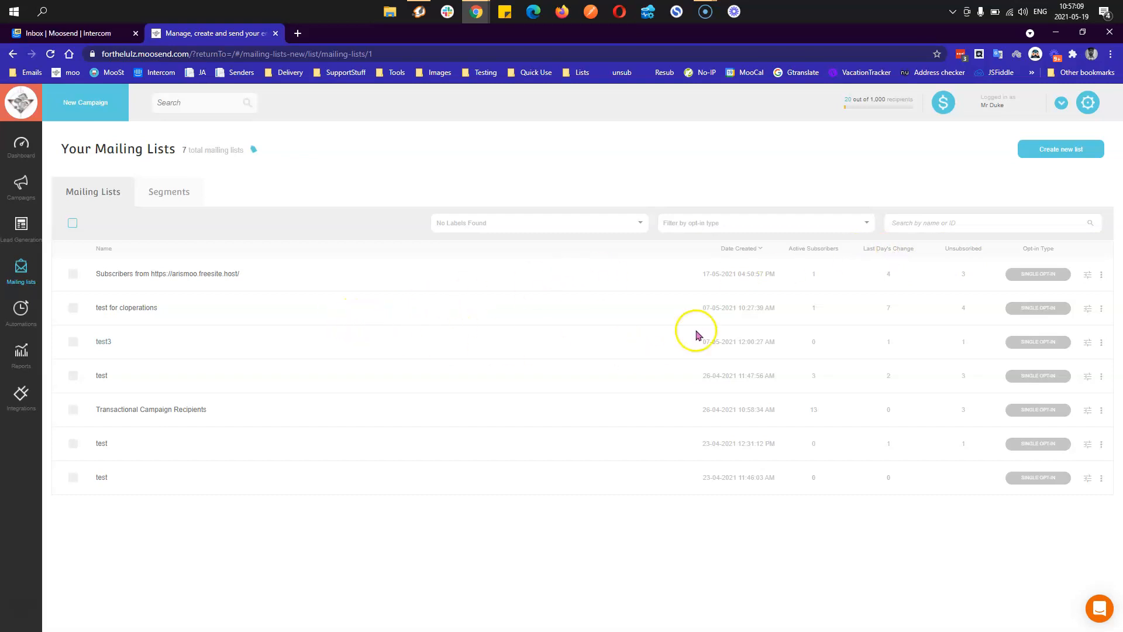
pyautogui.click(1087, 275)
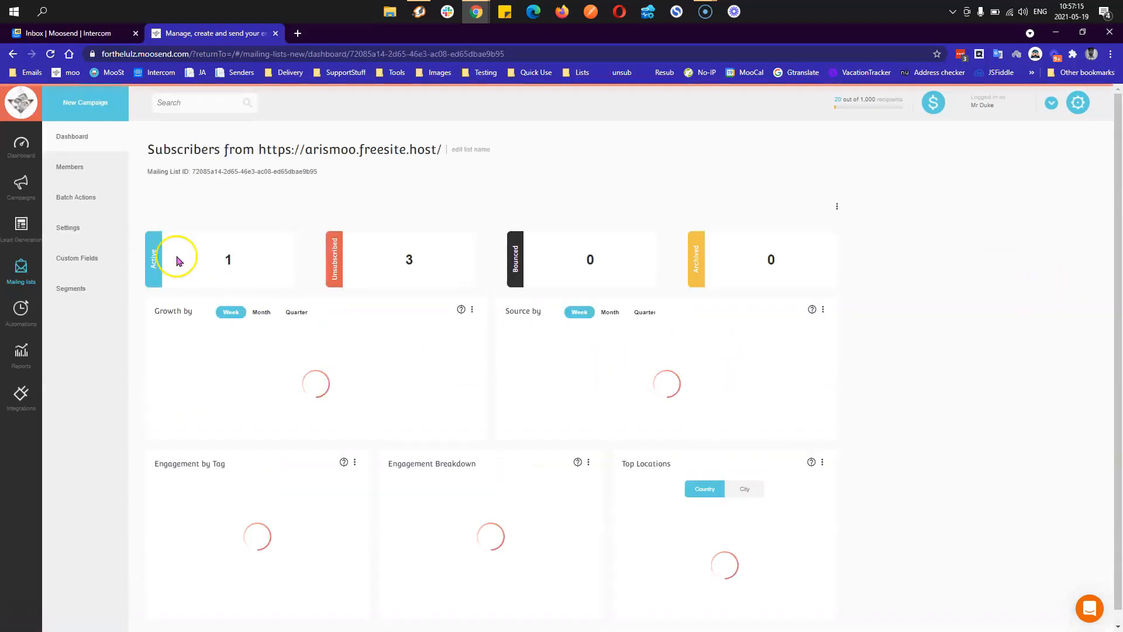
pyautogui.click(21, 269)
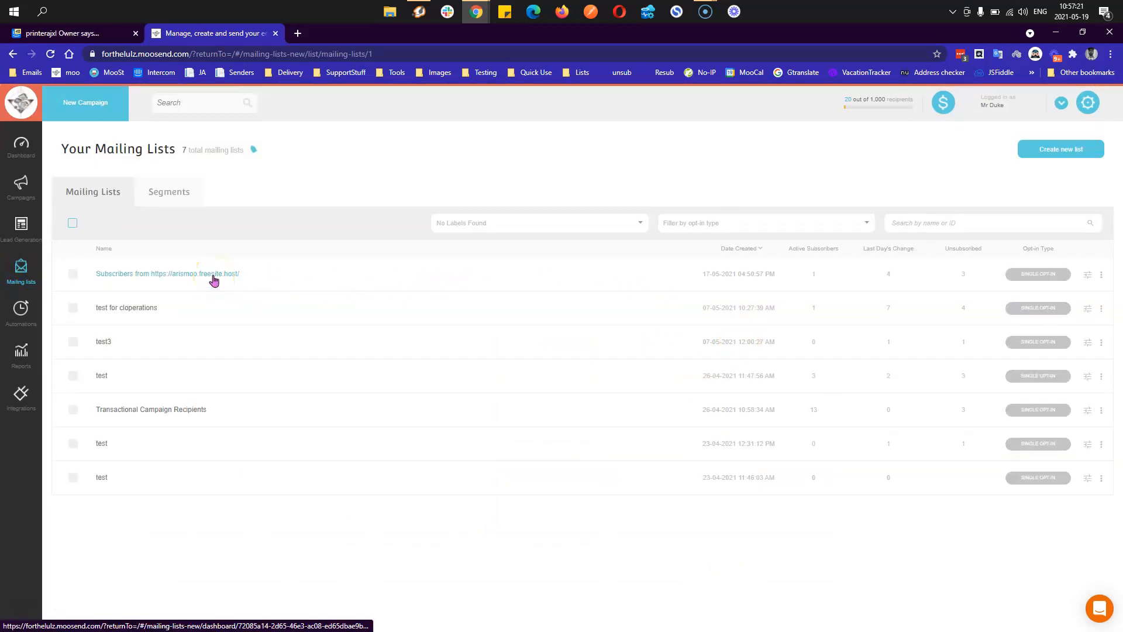
pyautogui.click(214, 275)
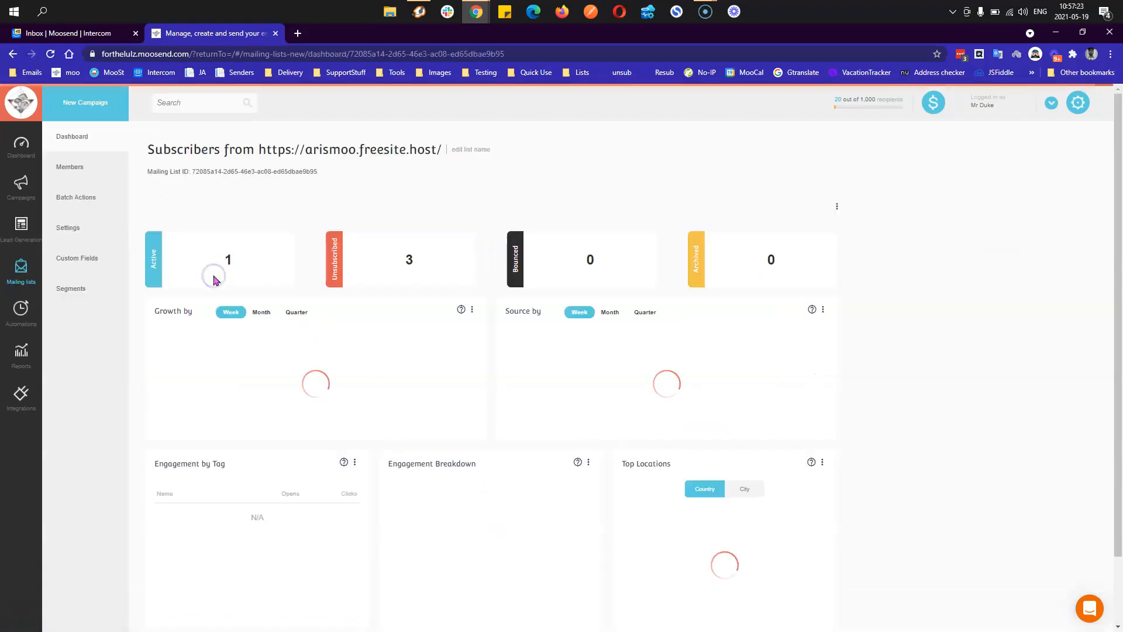
pyautogui.click(21, 268)
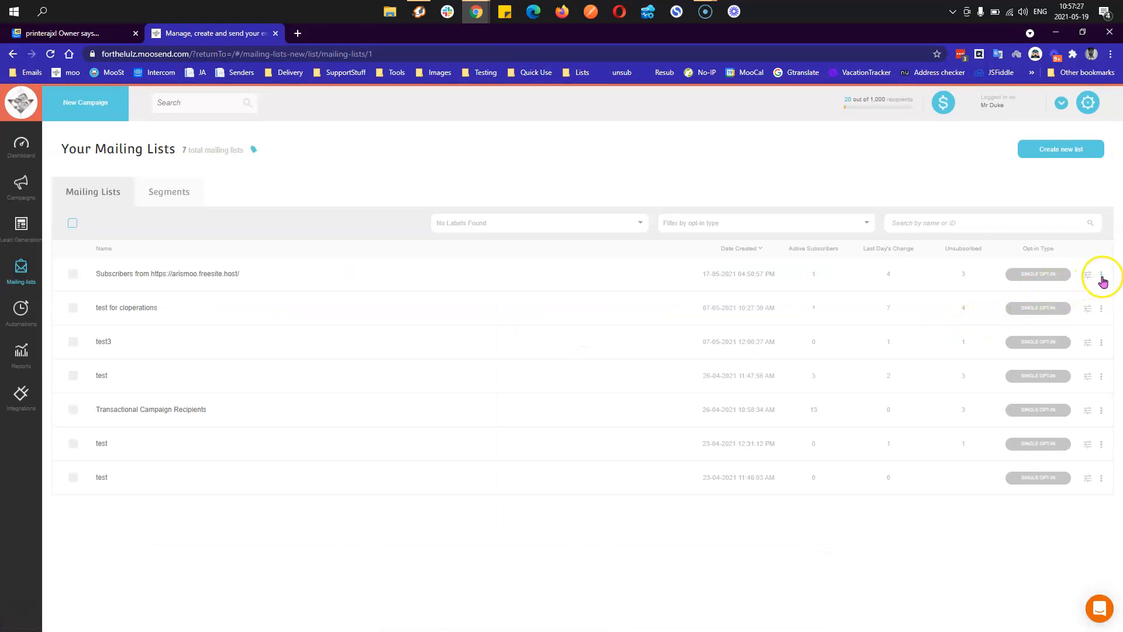
pyautogui.click(1102, 276)
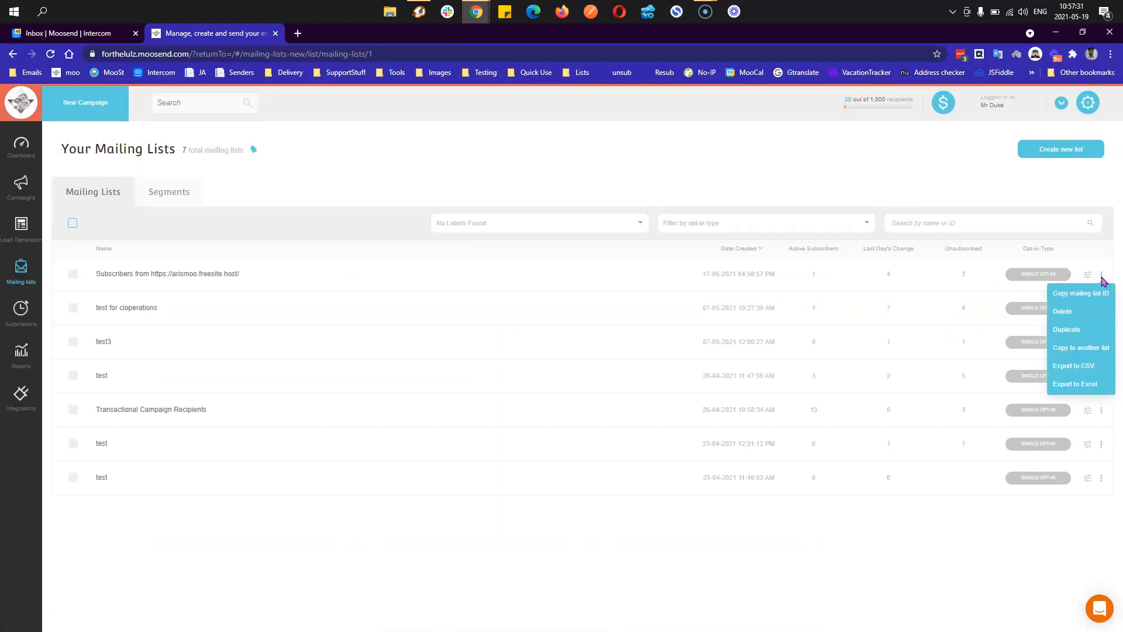
pyautogui.click(1100, 297)
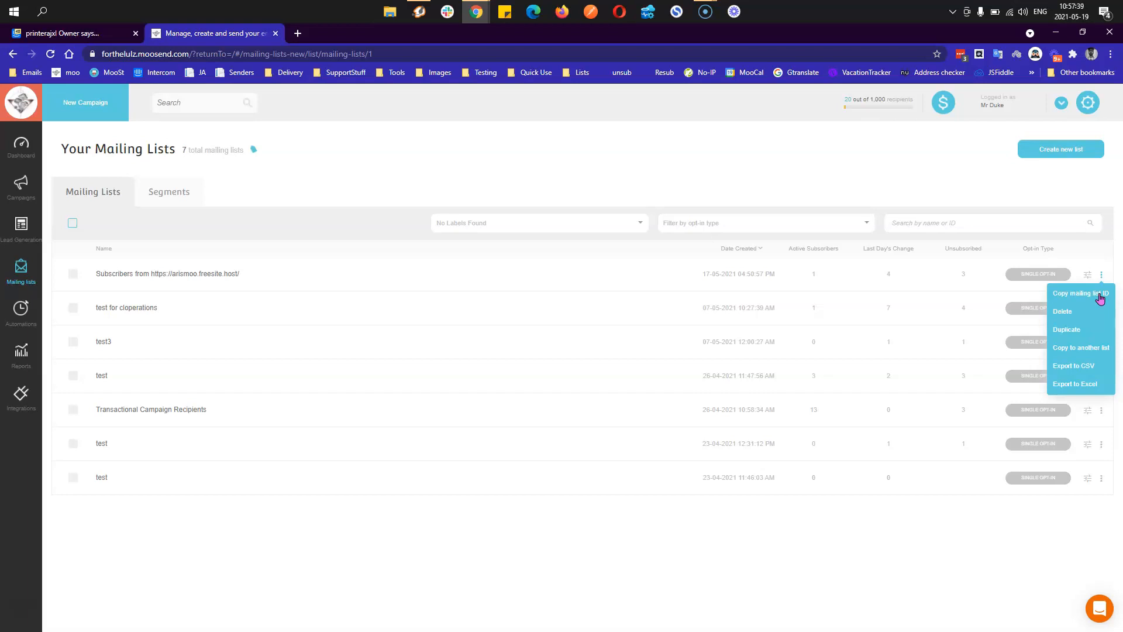
pyautogui.click(1078, 331)
pyautogui.click(1073, 350)
pyautogui.click(1062, 330)
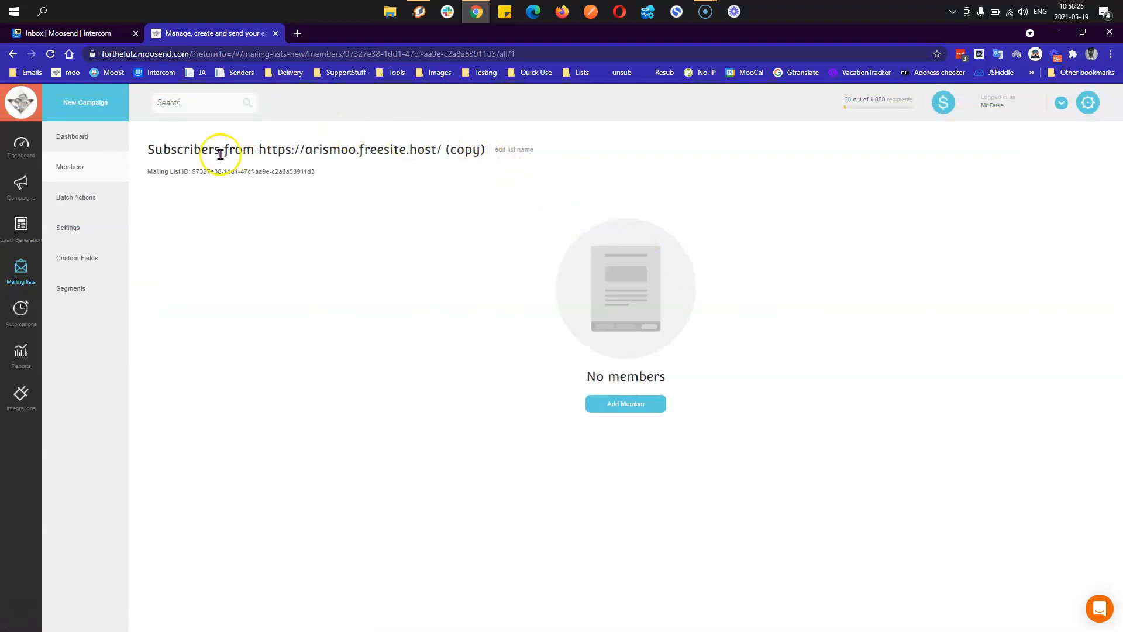
# Step: Copy the original subscribers list's members into its "(copy)" list, merging custom fields and adding them as verified with consent
pyautogui.click(29, 267)
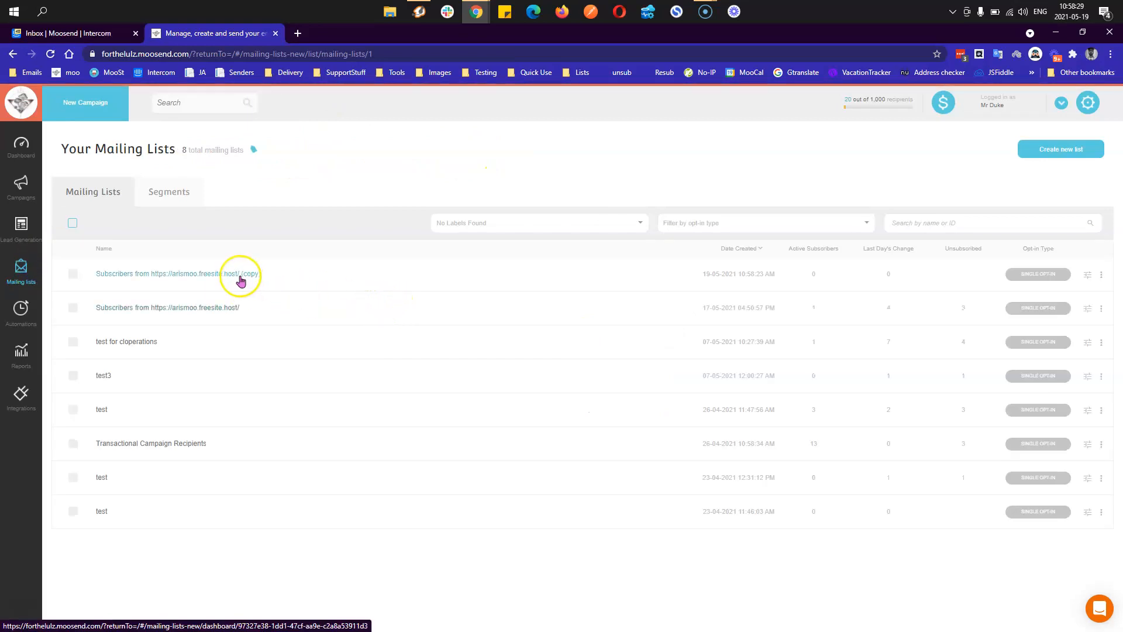
pyautogui.click(1102, 309)
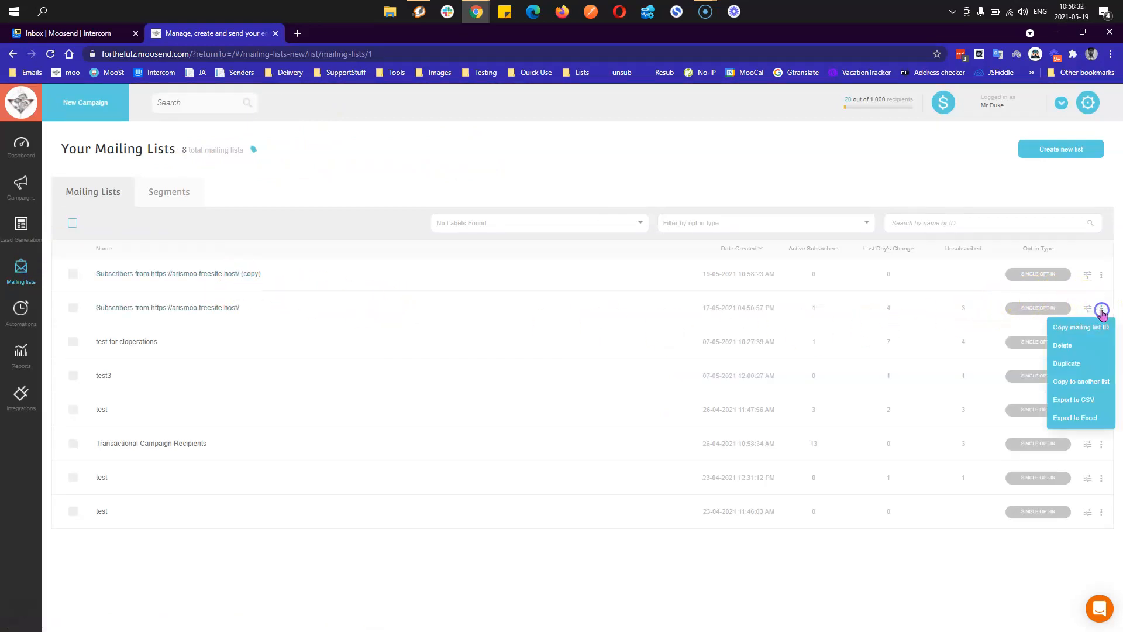
pyautogui.click(1085, 383)
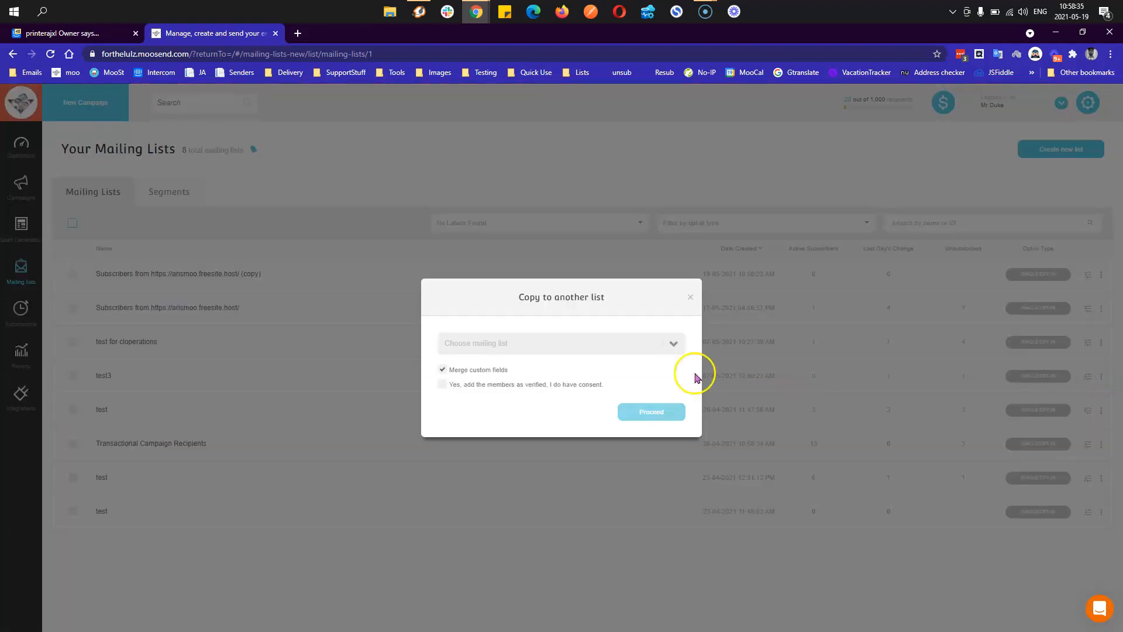
pyautogui.click(645, 336)
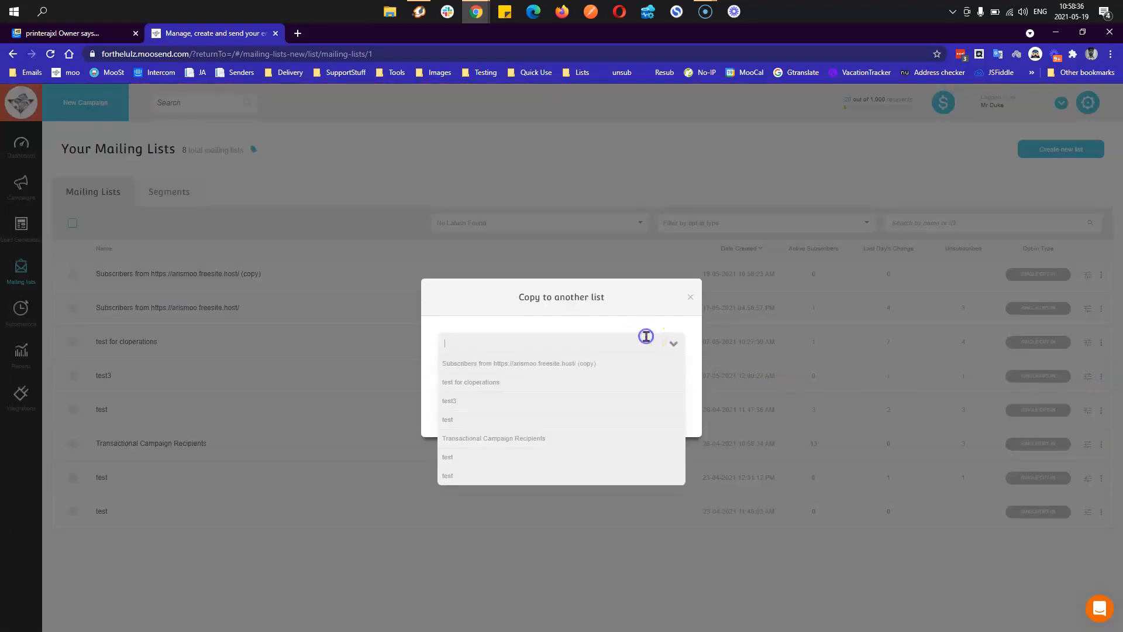
pyautogui.click(605, 364)
pyautogui.click(593, 384)
pyautogui.click(637, 409)
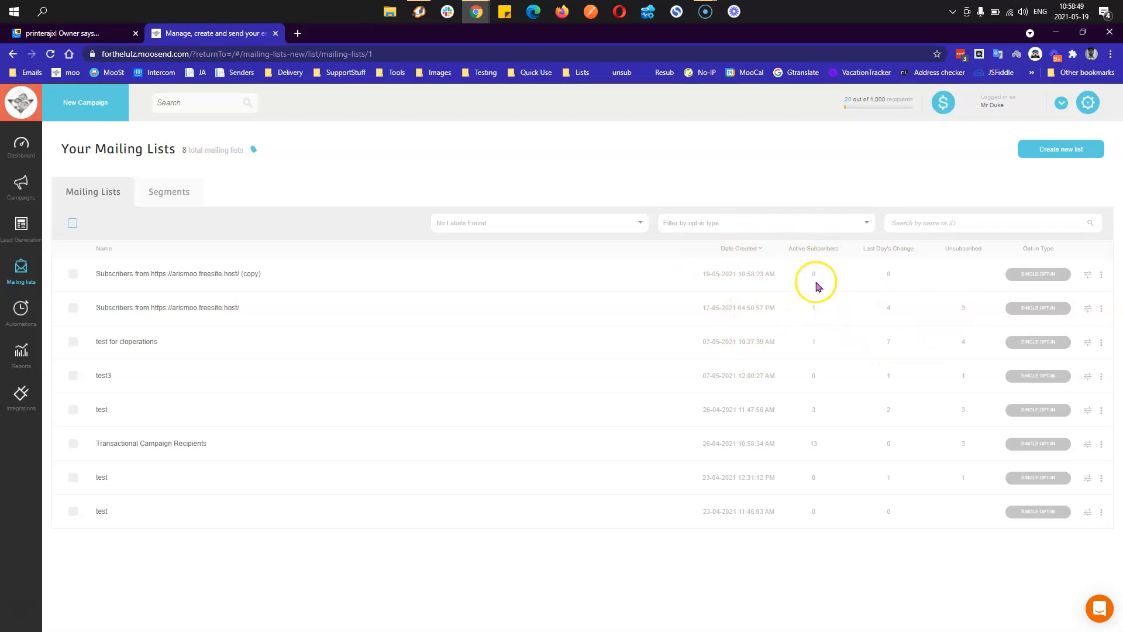
pyautogui.click(221, 274)
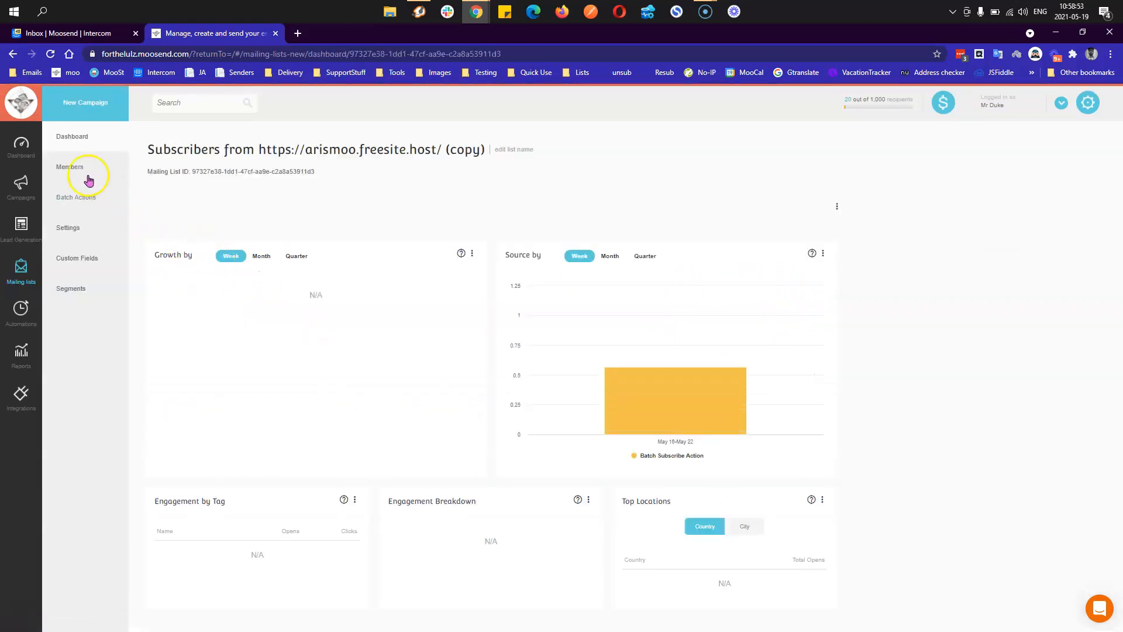
pyautogui.click(74, 163)
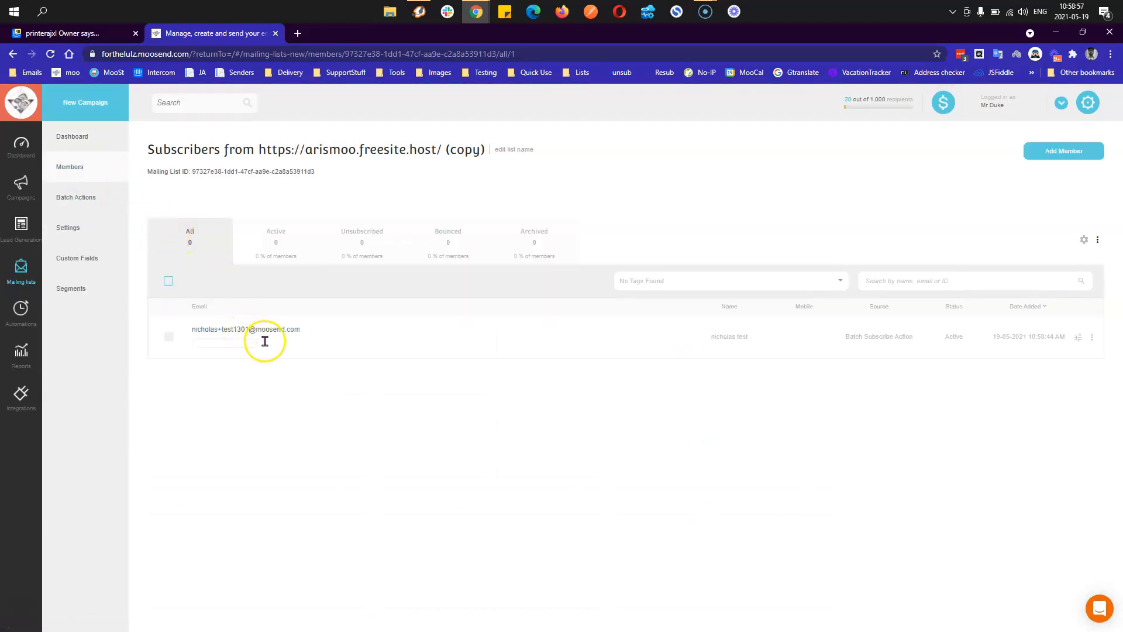
pyautogui.click(21, 274)
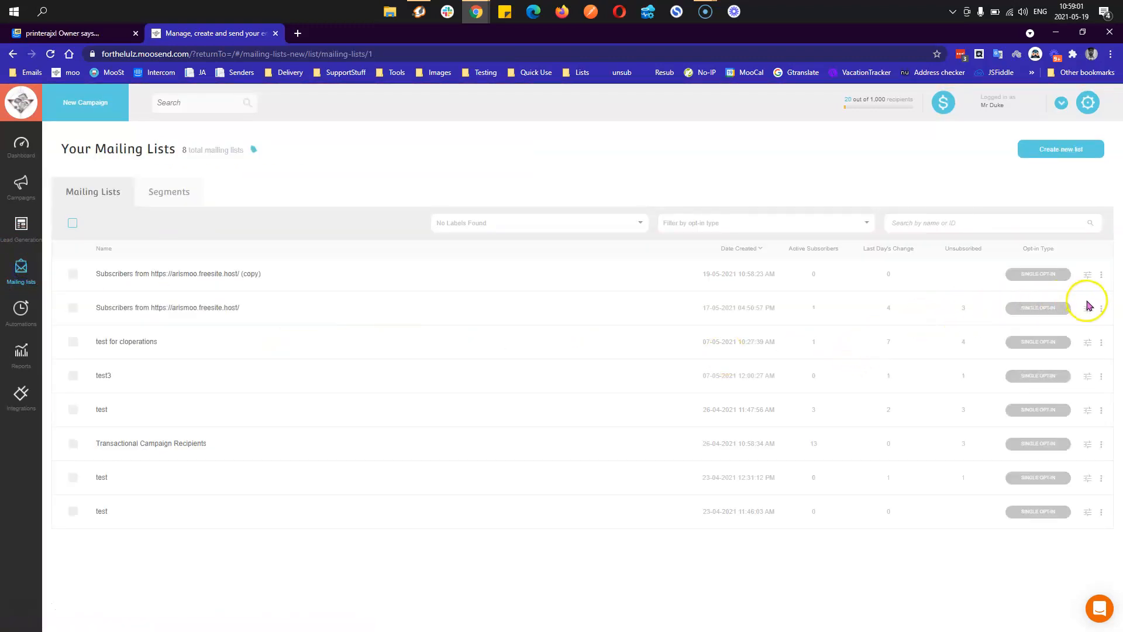
# Step: Open the original subscribers list's dashboard and review its member status, growth, source, engagement and location statistics
pyautogui.click(1100, 308)
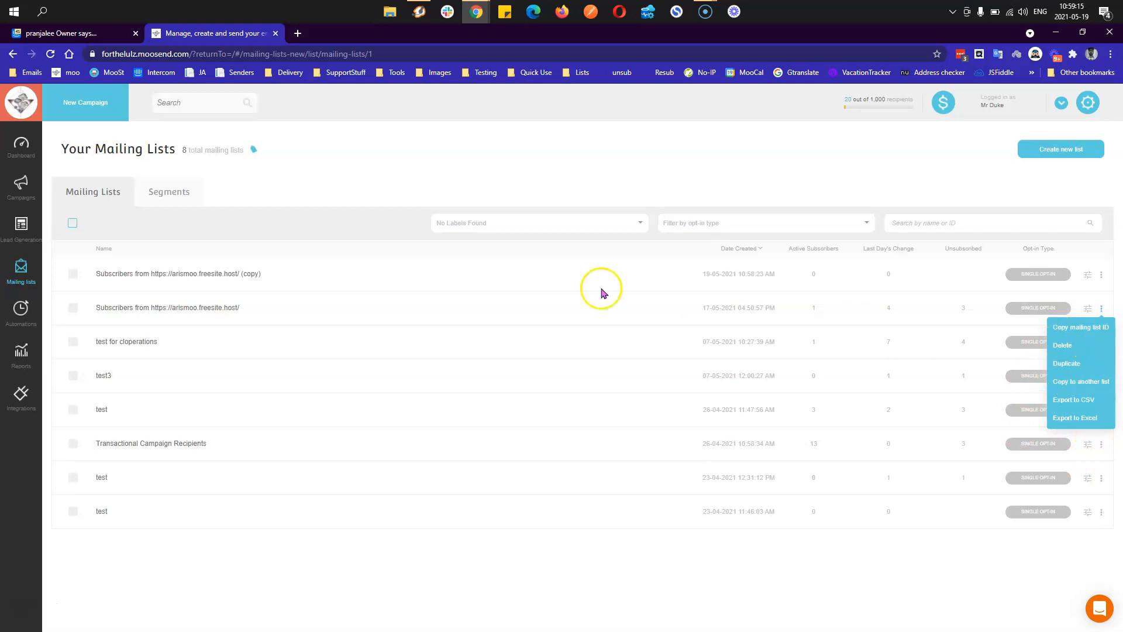
pyautogui.click(218, 308)
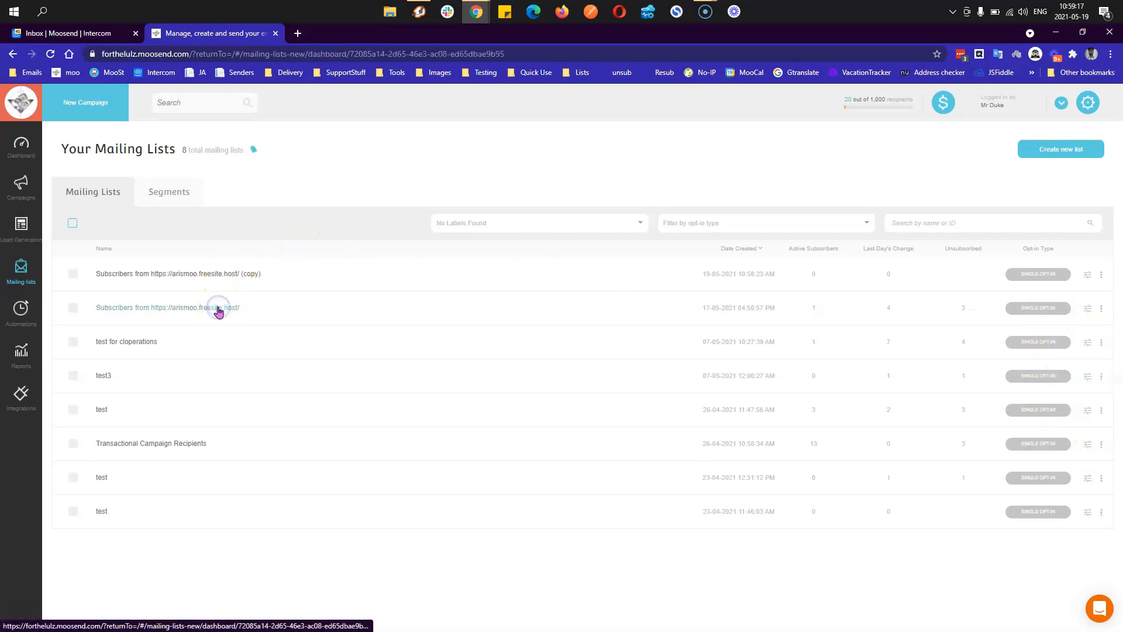
pyautogui.click(218, 308)
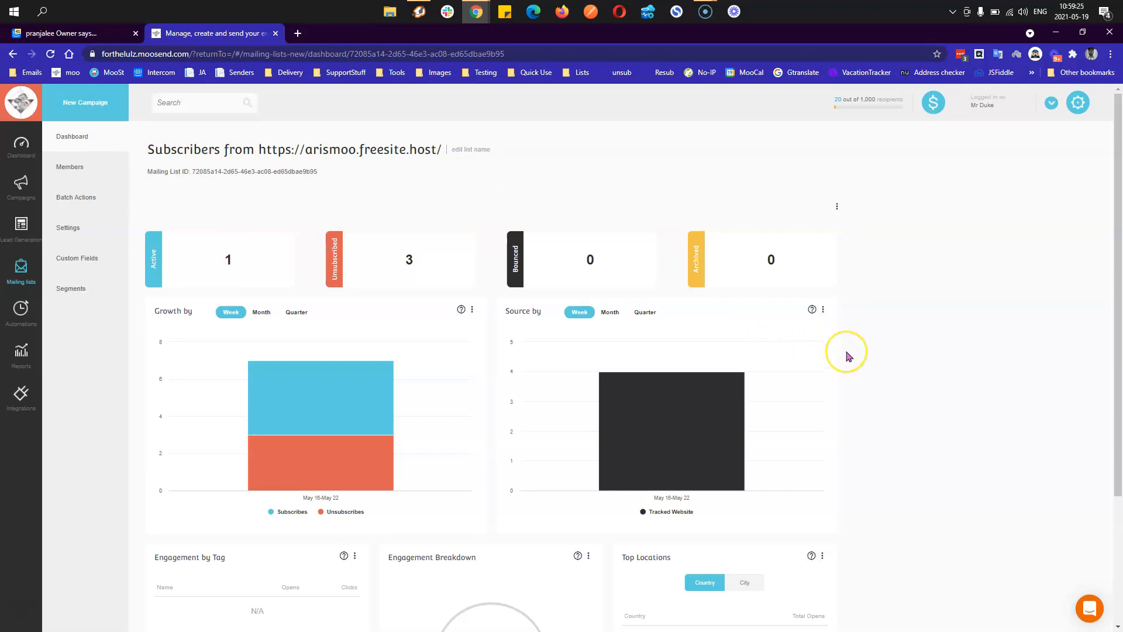
pyautogui.scroll(-1, 842, 357)
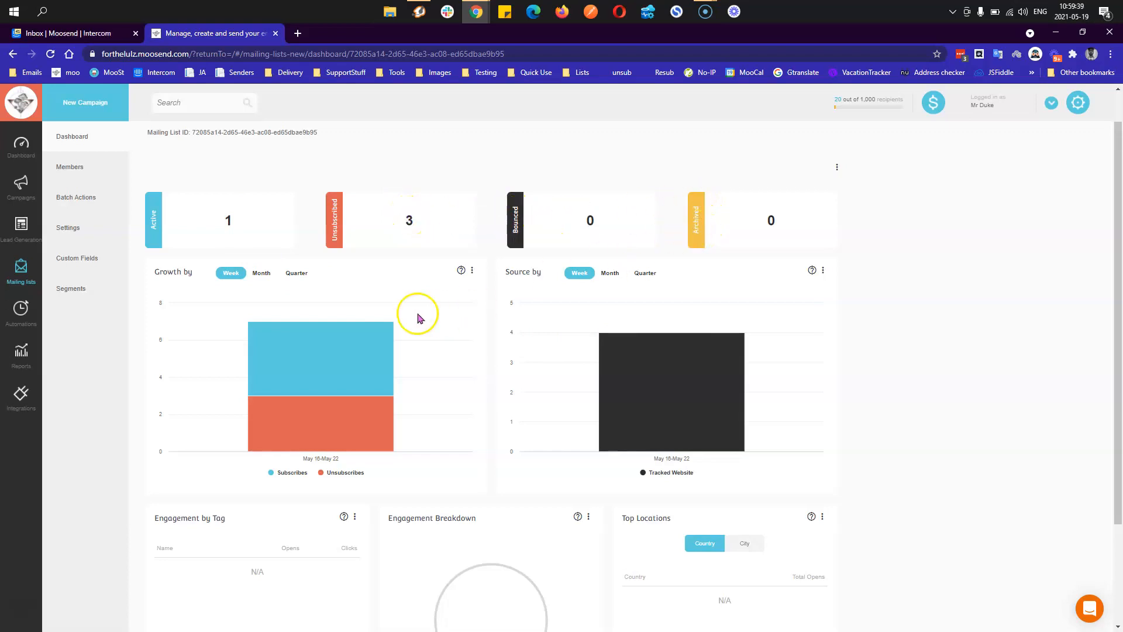
pyautogui.scroll(-3, 381, 290)
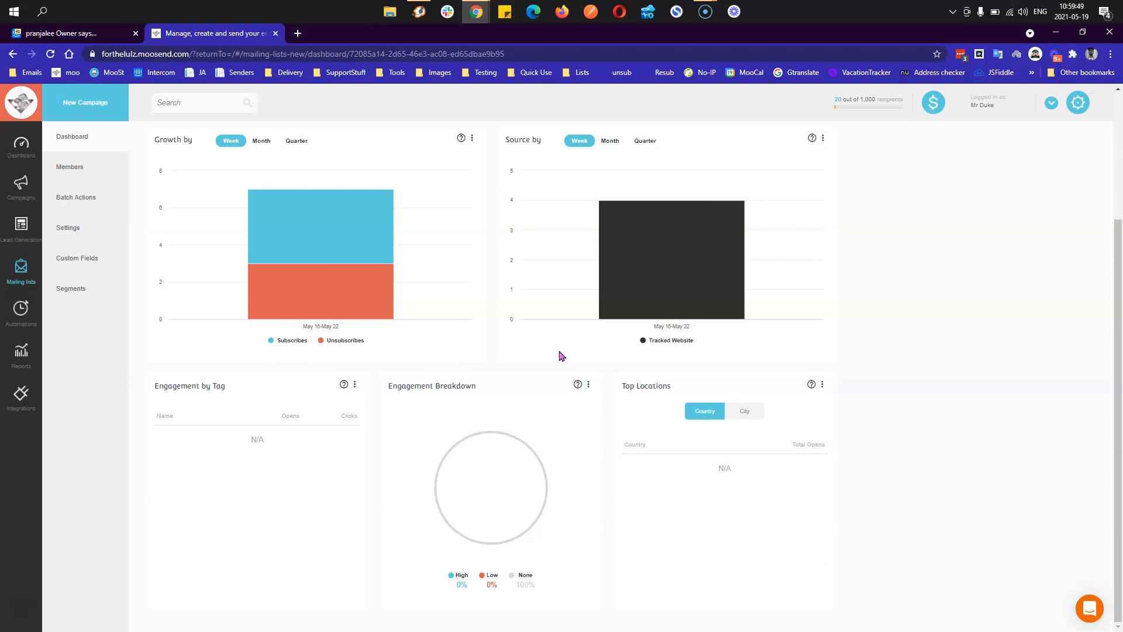
pyautogui.scroll(3, 556, 358)
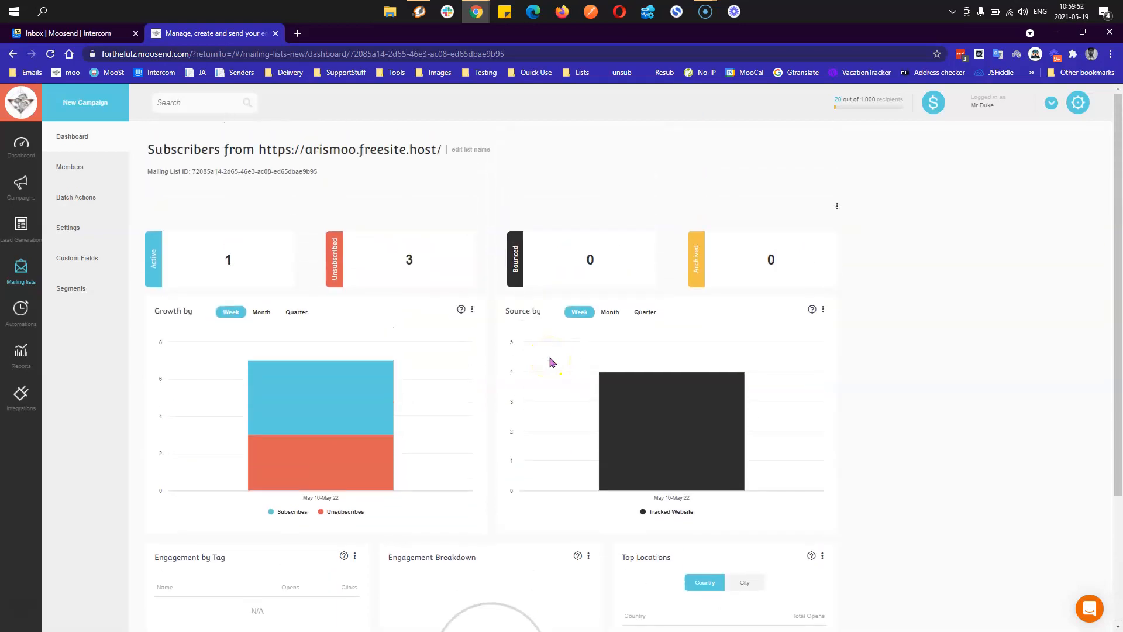
# Step: View the sharing and printing options for the list's entire report, leaving the report unshared
pyautogui.click(837, 207)
pyautogui.click(830, 227)
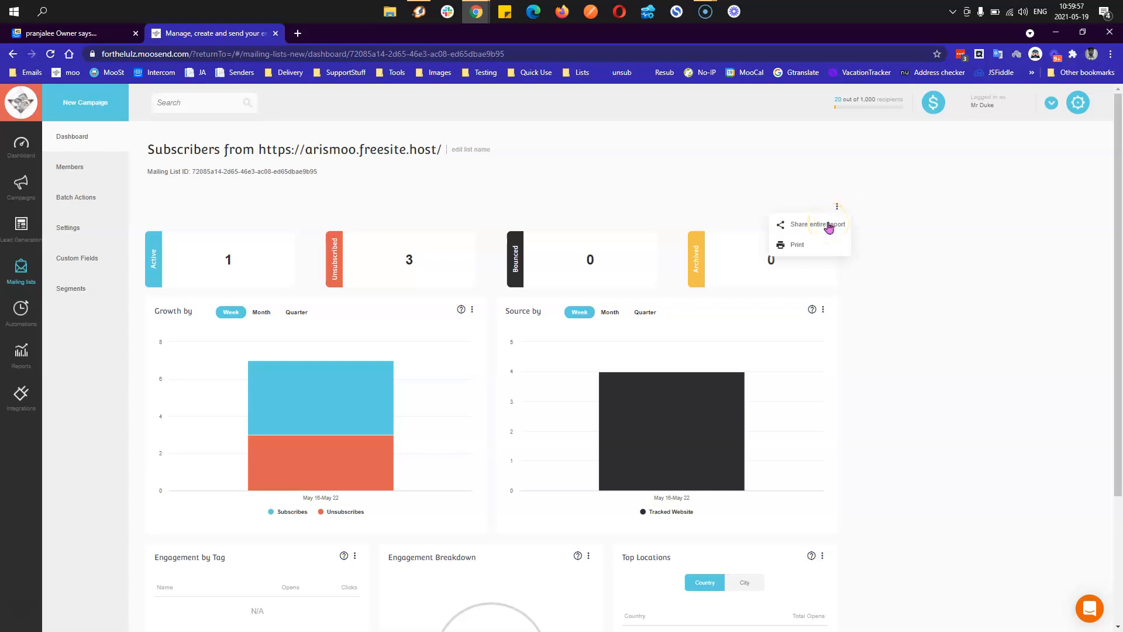
pyautogui.click(940, 267)
pyautogui.click(838, 307)
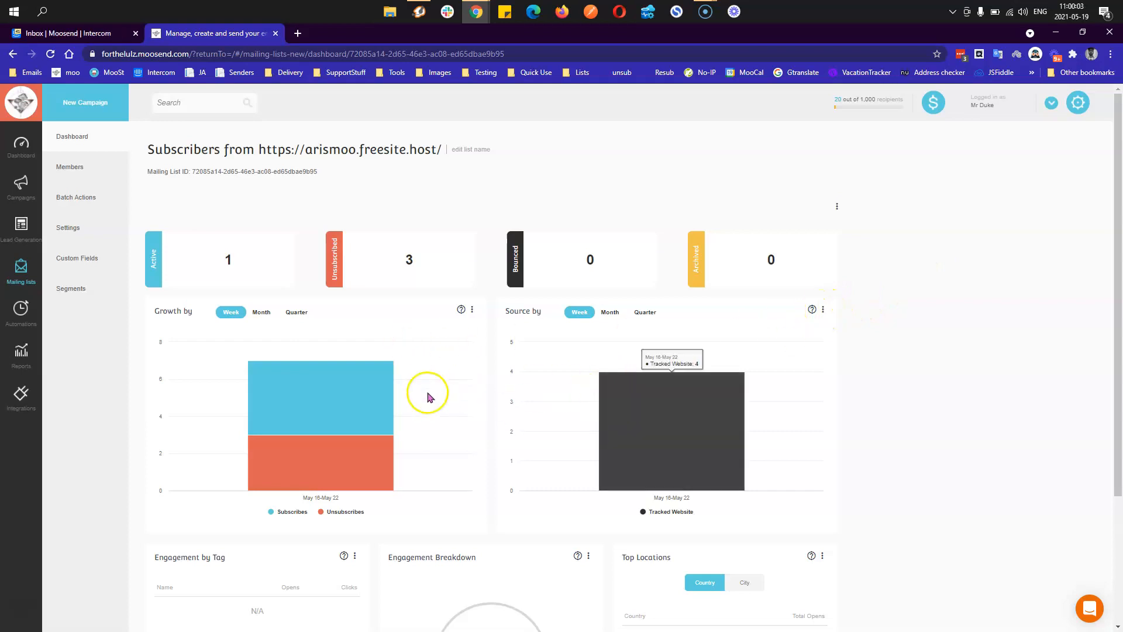
# Step: Read the Engagement Breakdown chart's description and view the export options of the Top Locations report
pyautogui.scroll(-3, 585, 451)
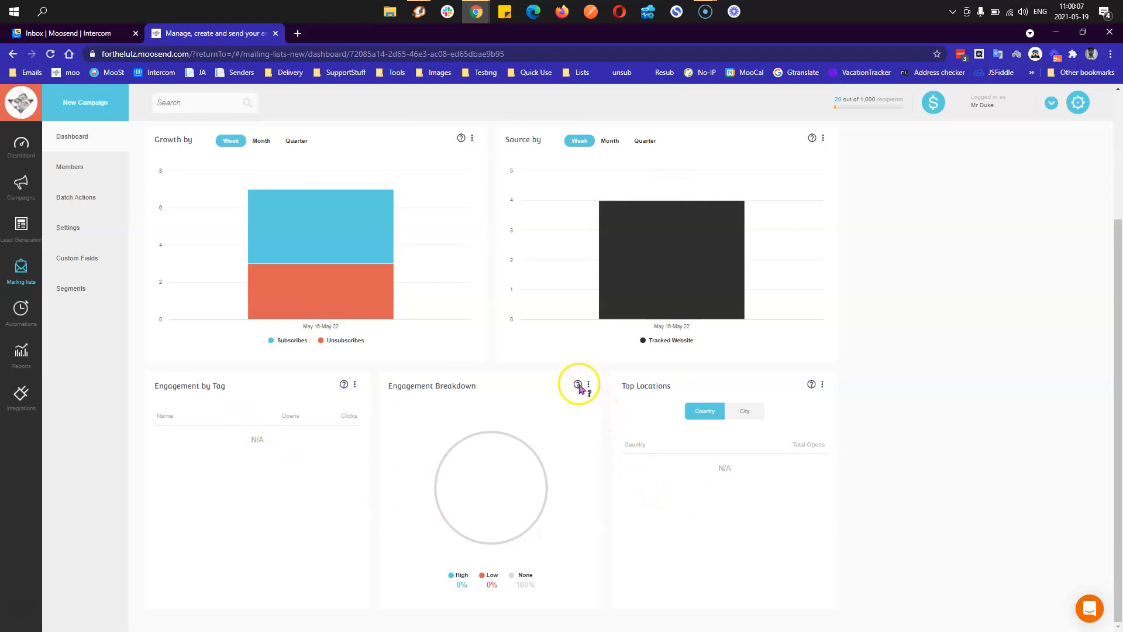
pyautogui.moveTo(579, 387)
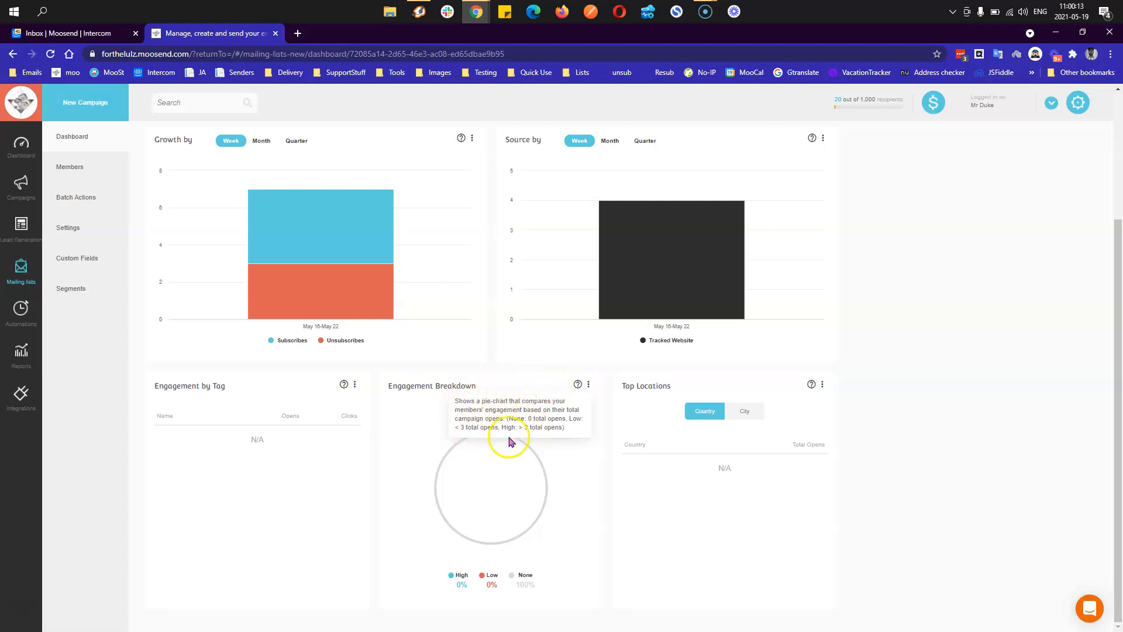
pyautogui.click(811, 386)
pyautogui.click(821, 385)
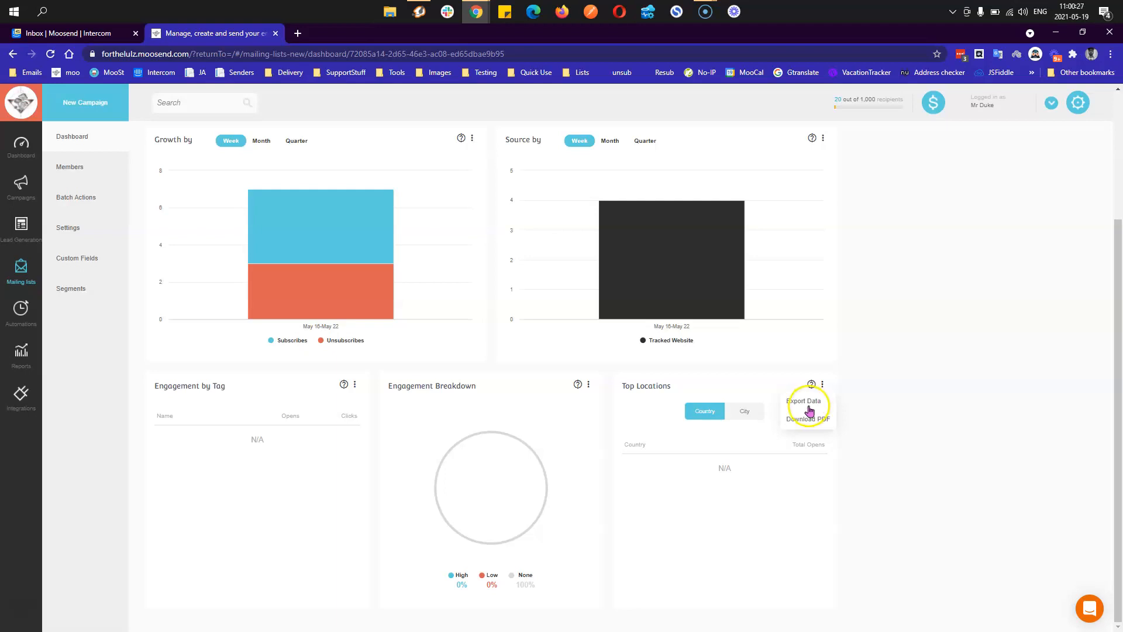
pyautogui.click(938, 416)
pyautogui.scroll(3, 938, 417)
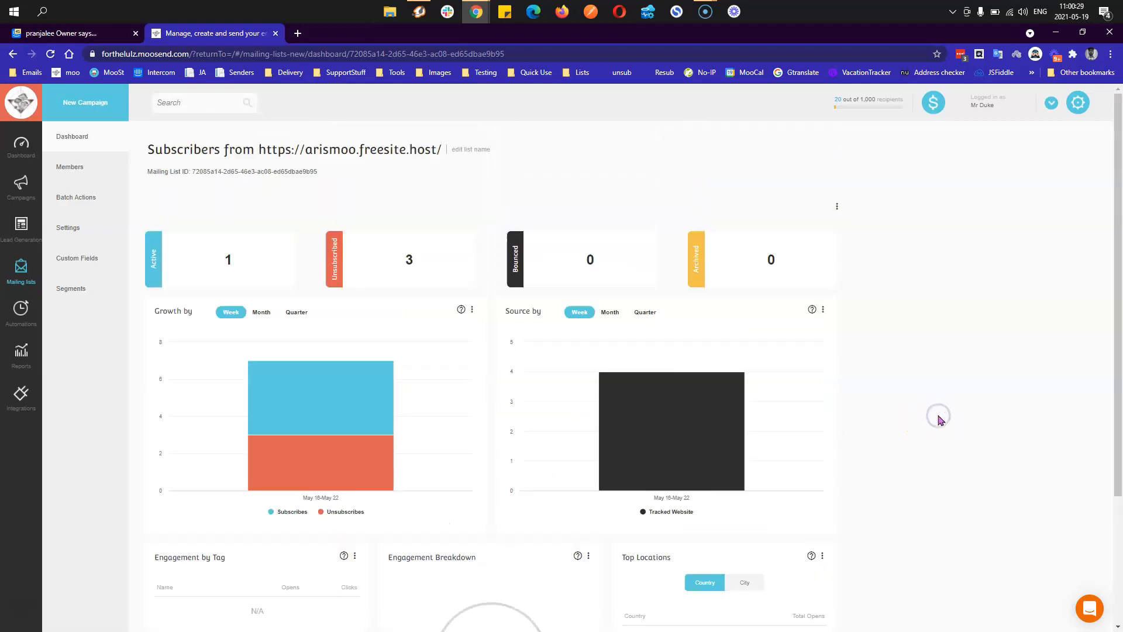
# Step: Locate the mailing list ID on the list's dashboard and the option to copy it in the mailing lists overview
pyautogui.click(72, 169)
pyautogui.tripleClick(195, 171)
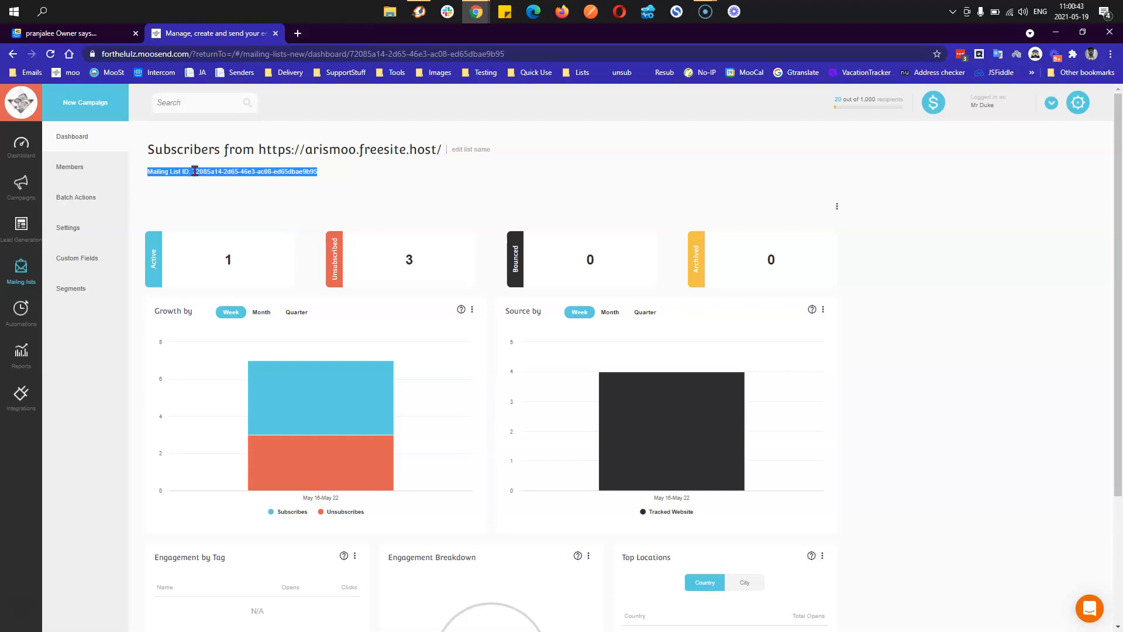
pyautogui.click(21, 270)
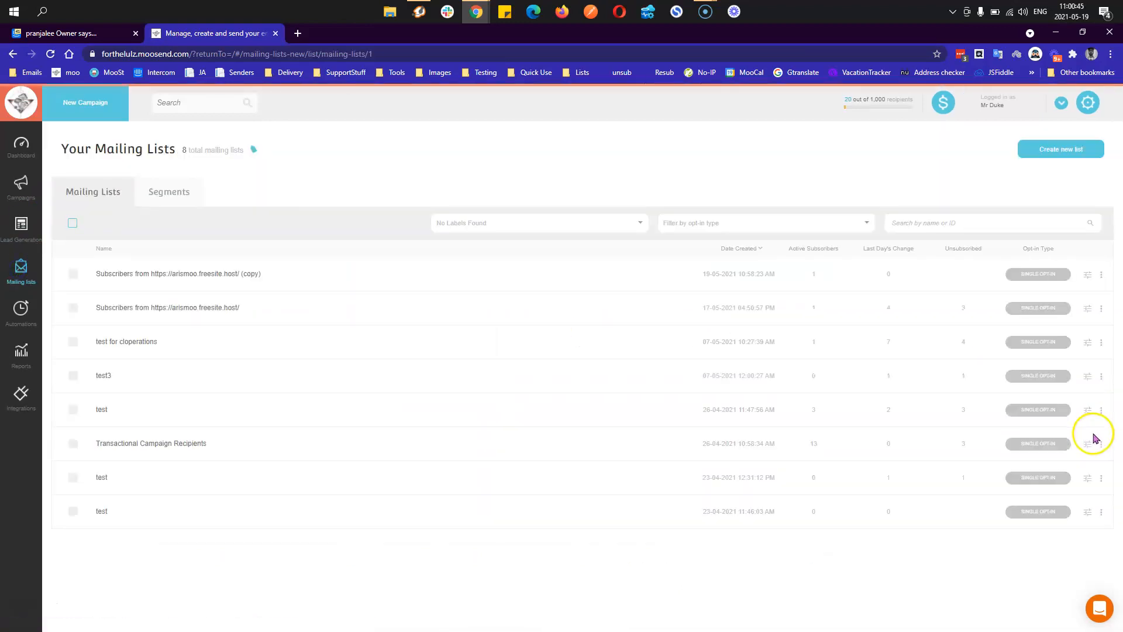
pyautogui.click(1101, 308)
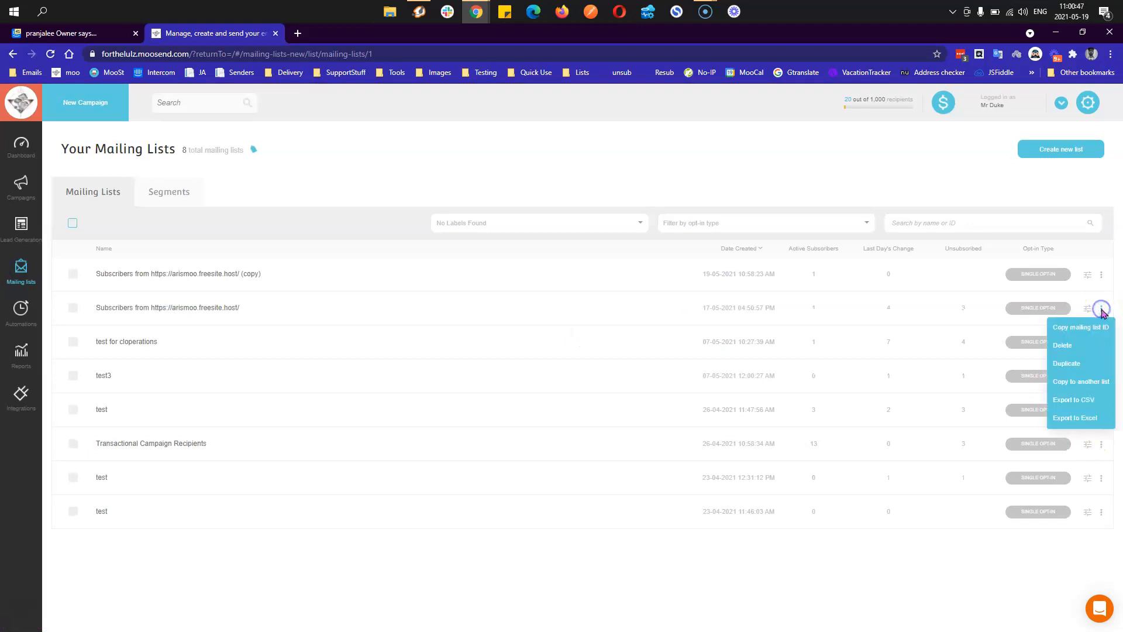
pyautogui.click(186, 311)
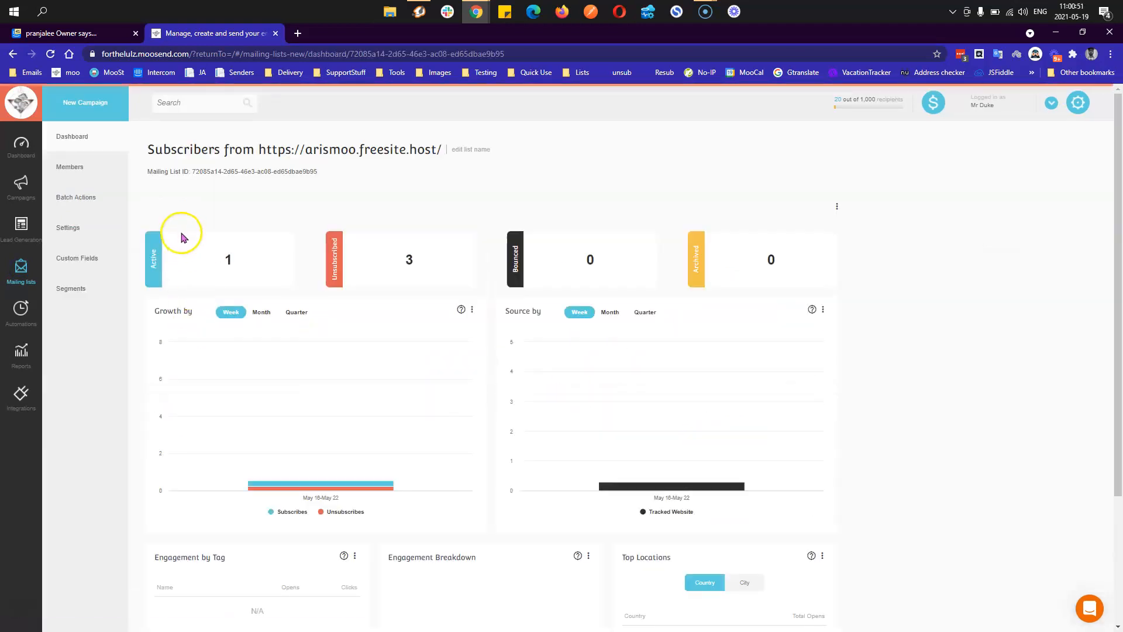
pyautogui.doubleClick(211, 172)
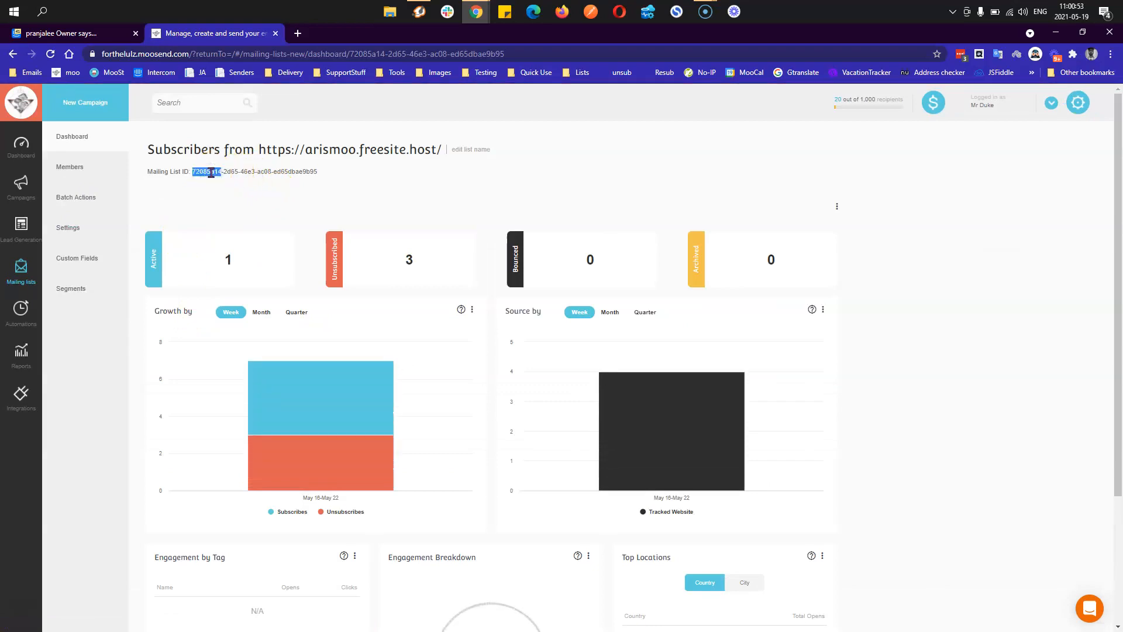
pyautogui.click(83, 168)
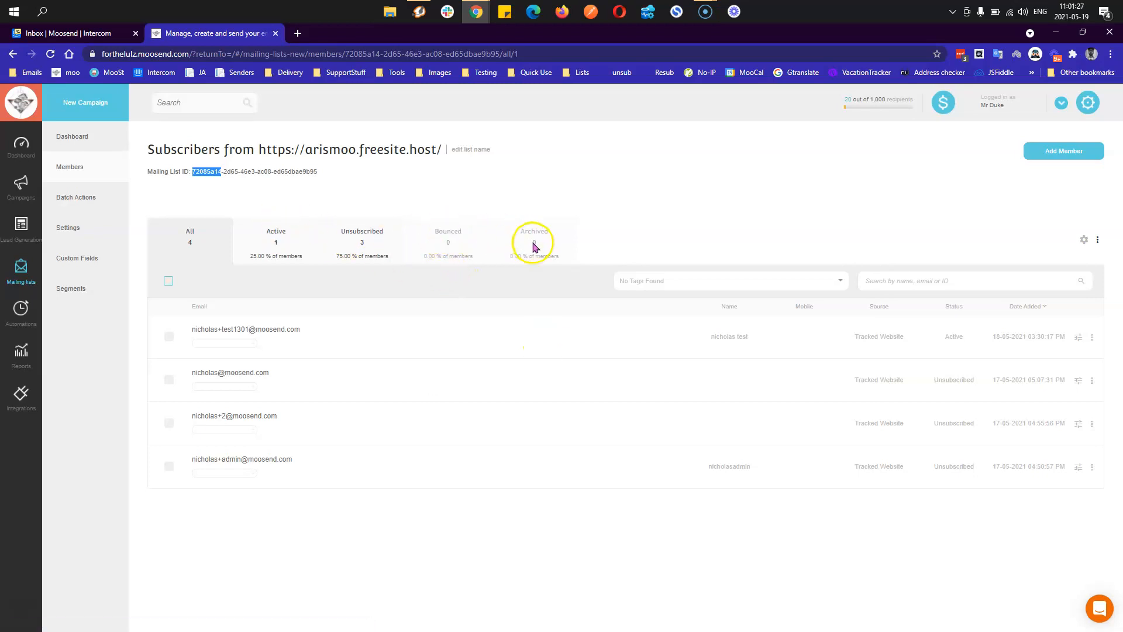
# Step: View the list's active and unsubscribed members separately, and return to the view of all members
pyautogui.click(279, 238)
pyautogui.click(378, 236)
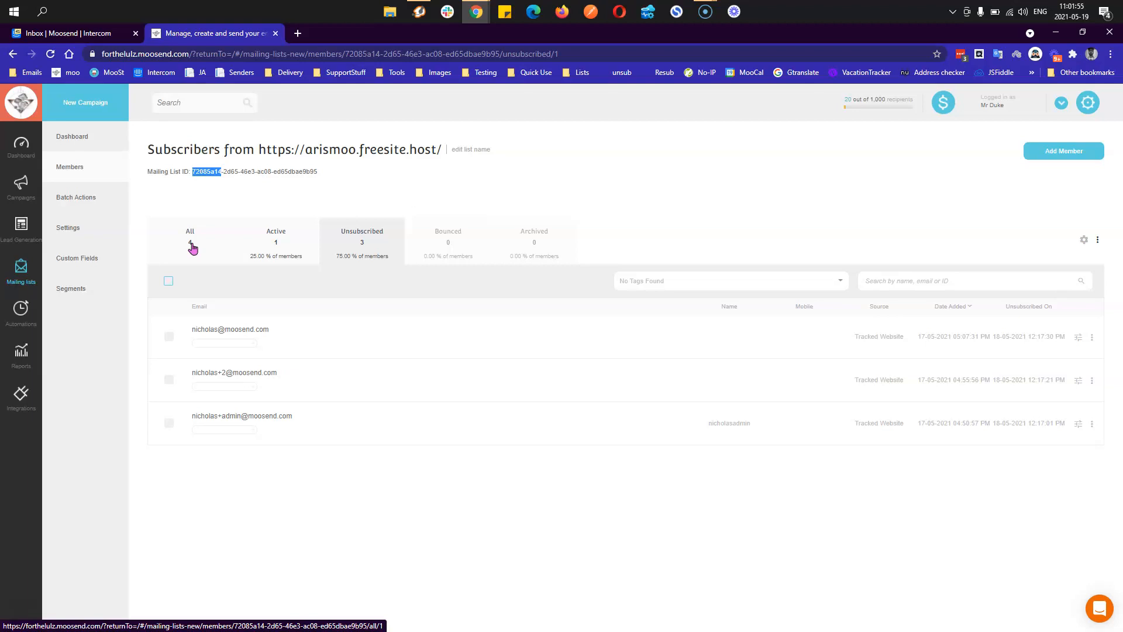
pyautogui.click(363, 237)
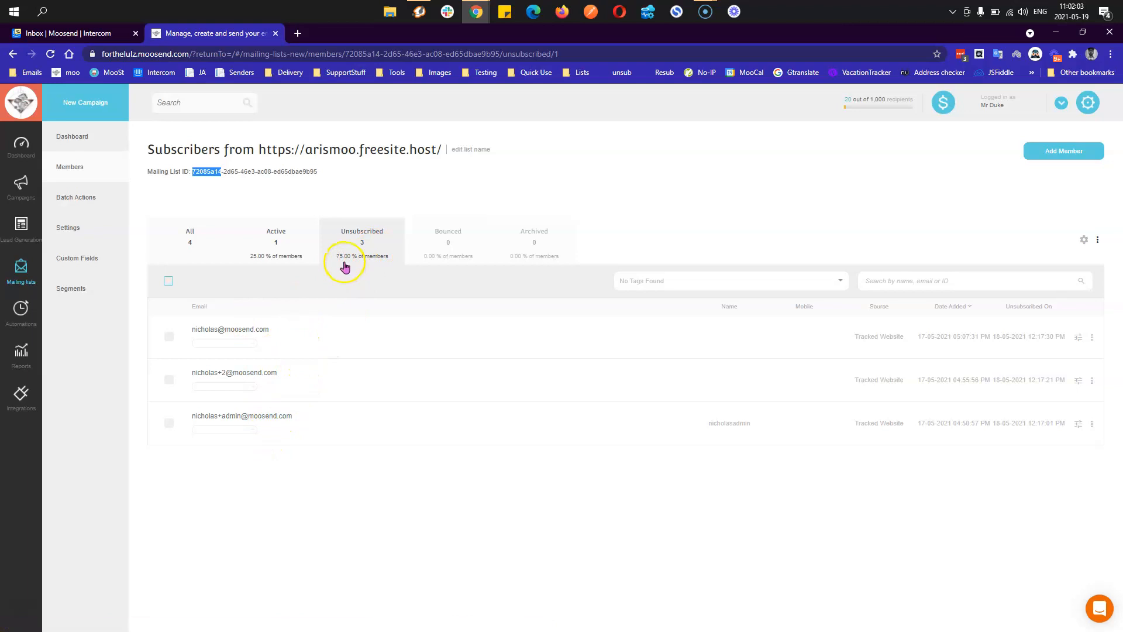
pyautogui.click(297, 241)
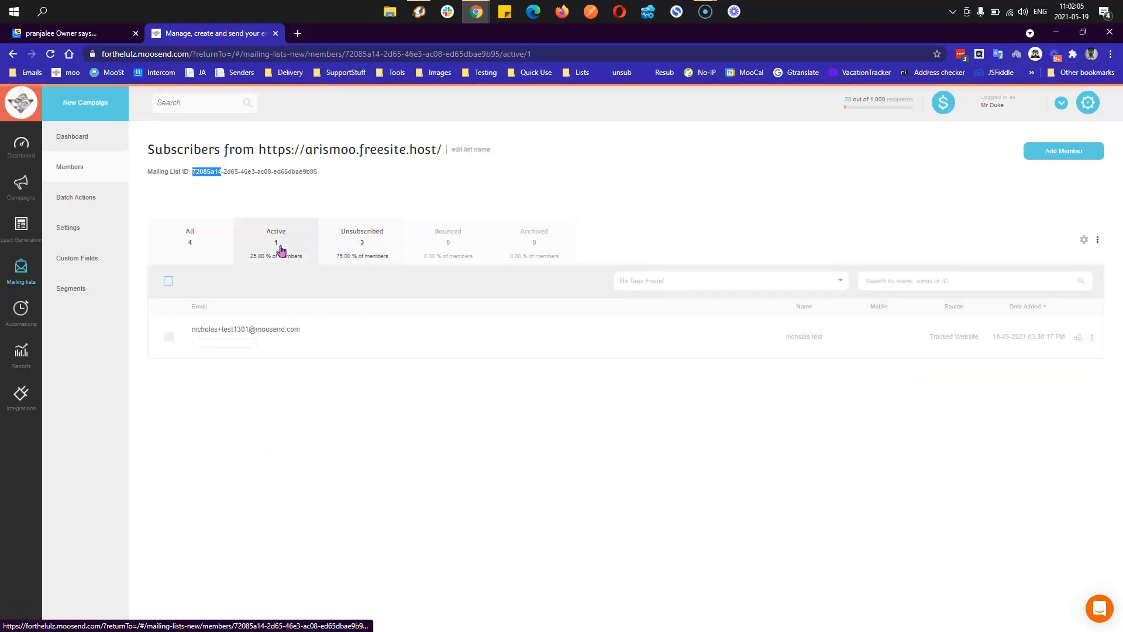
pyautogui.click(263, 251)
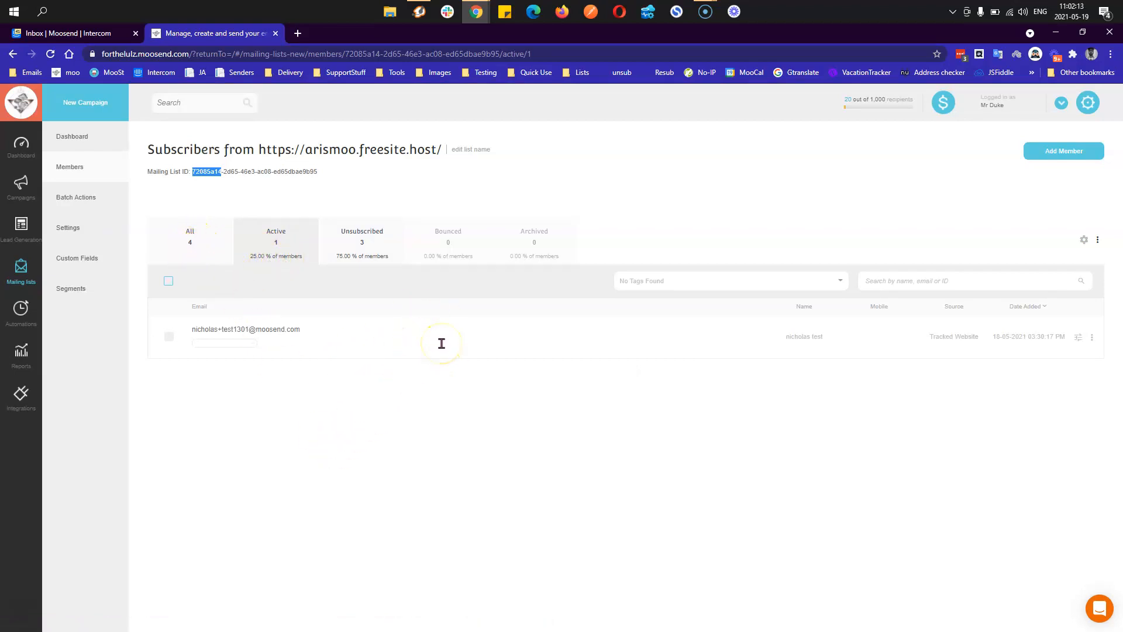
pyautogui.click(182, 258)
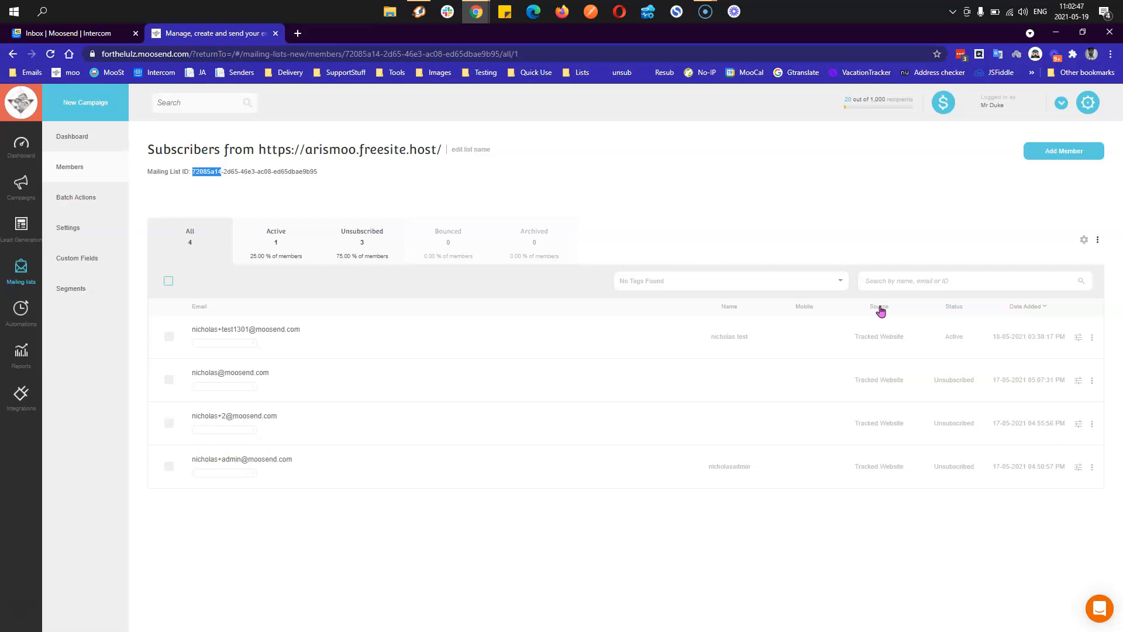
# Step: Examine the members' source and the date and time each of the four was added
pyautogui.click(862, 336)
pyautogui.moveTo(862, 336); pyautogui.dragTo(903, 337)
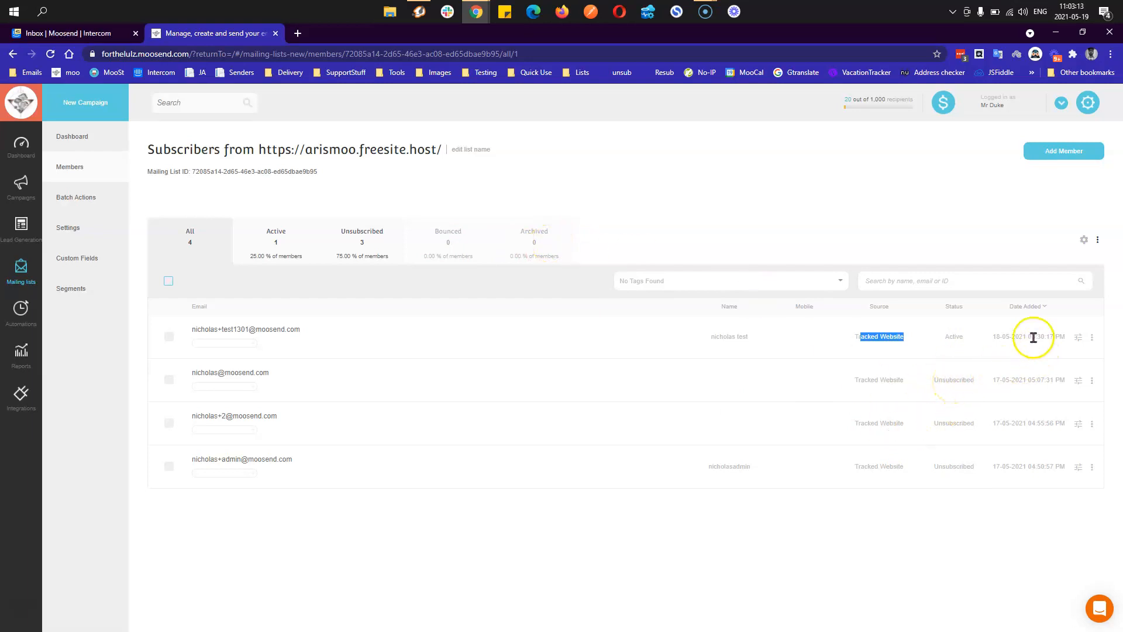
pyautogui.moveTo(996, 336); pyautogui.dragTo(1042, 336)
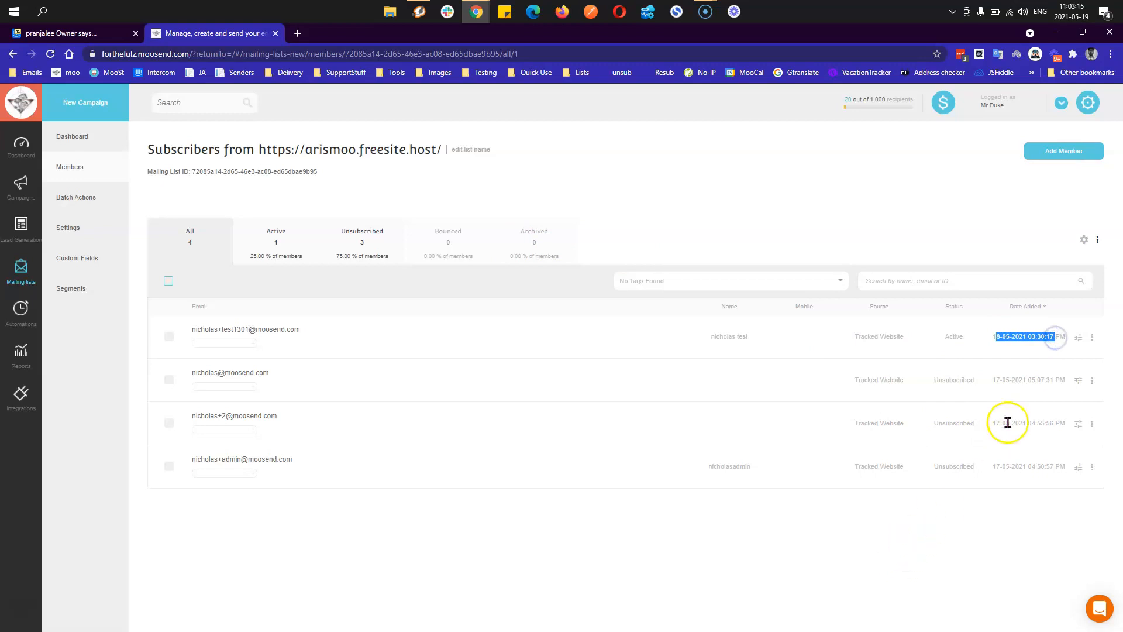
pyautogui.moveTo(996, 379); pyautogui.dragTo(1045, 379)
pyautogui.moveTo(998, 422); pyautogui.dragTo(1041, 423)
pyautogui.moveTo(1017, 466); pyautogui.dragTo(1043, 466)
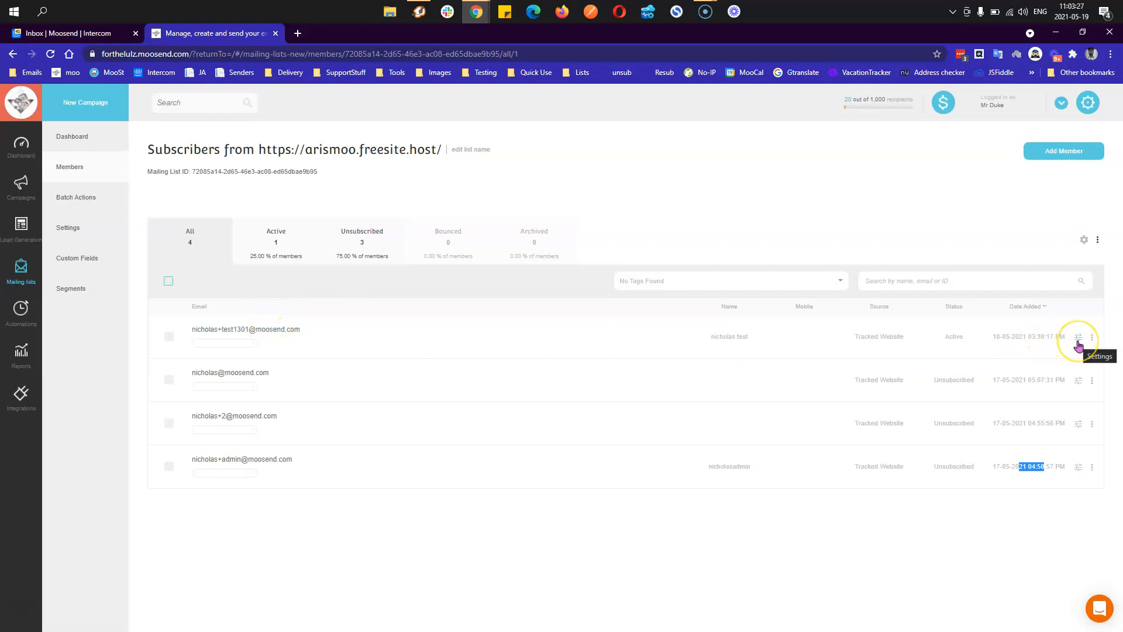
# Step: Open the active member's settings and view the actions available for that member
pyautogui.click(1078, 338)
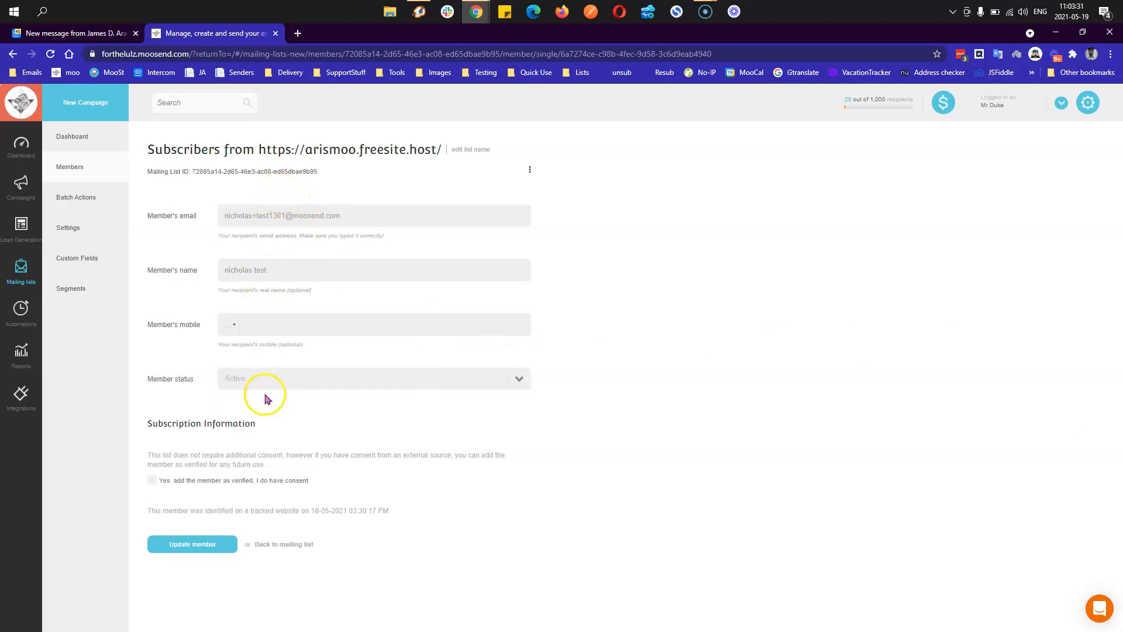
pyautogui.click(73, 168)
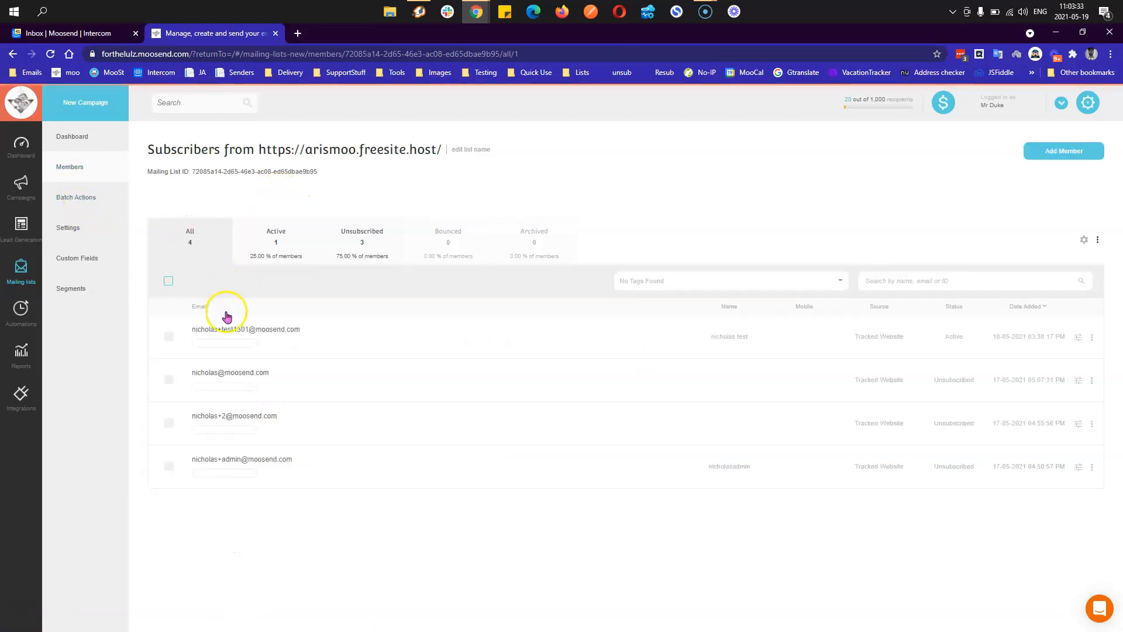
pyautogui.click(238, 328)
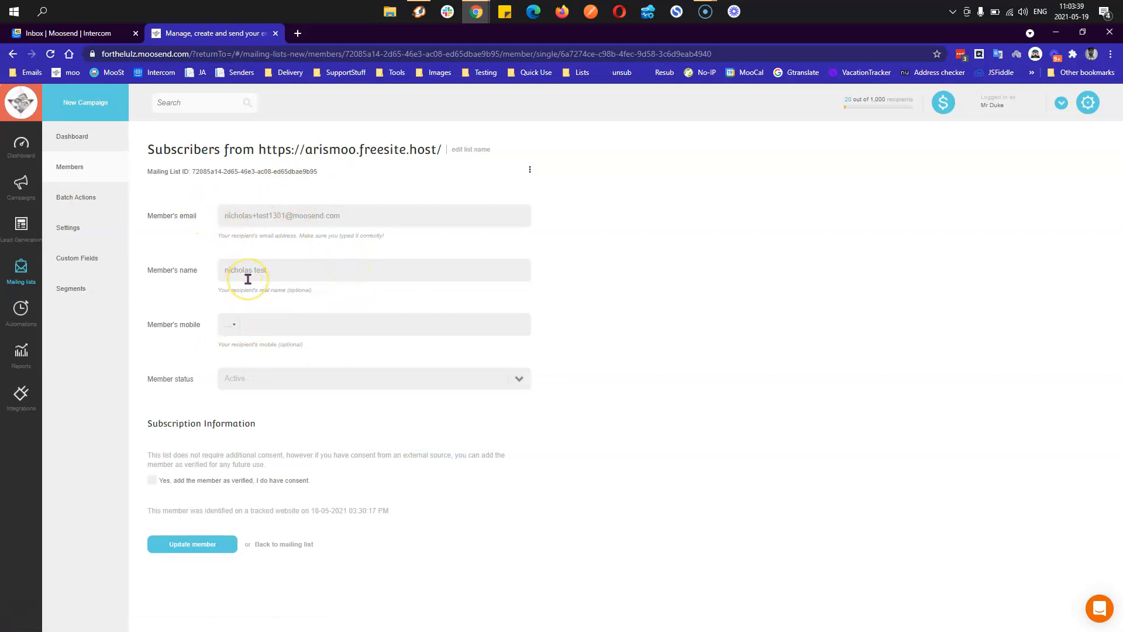
pyautogui.click(530, 171)
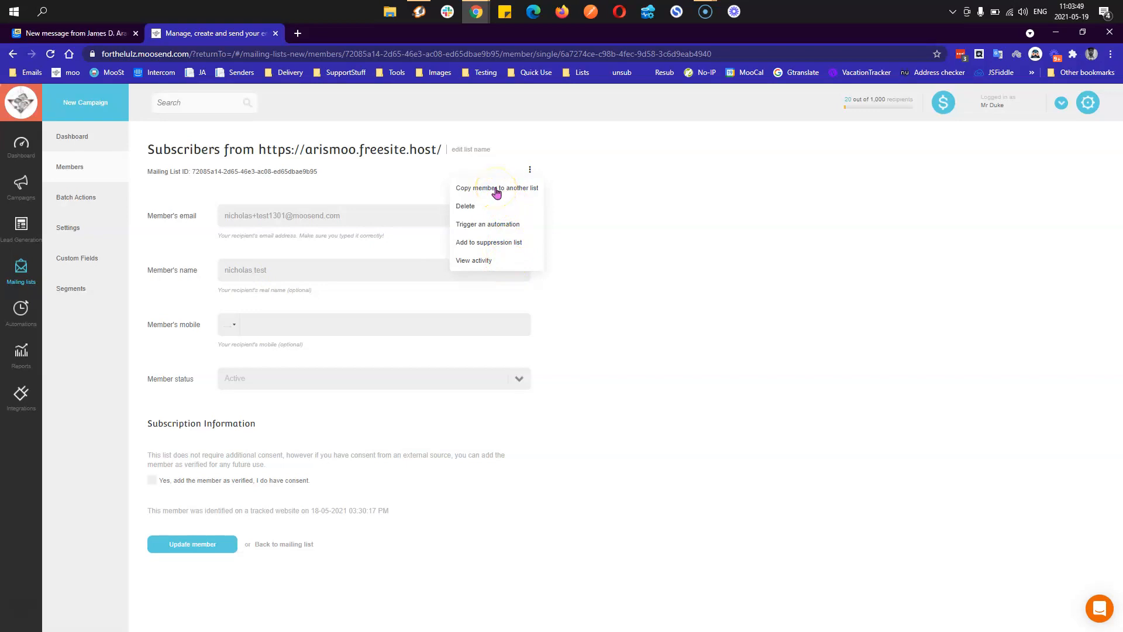
pyautogui.click(478, 209)
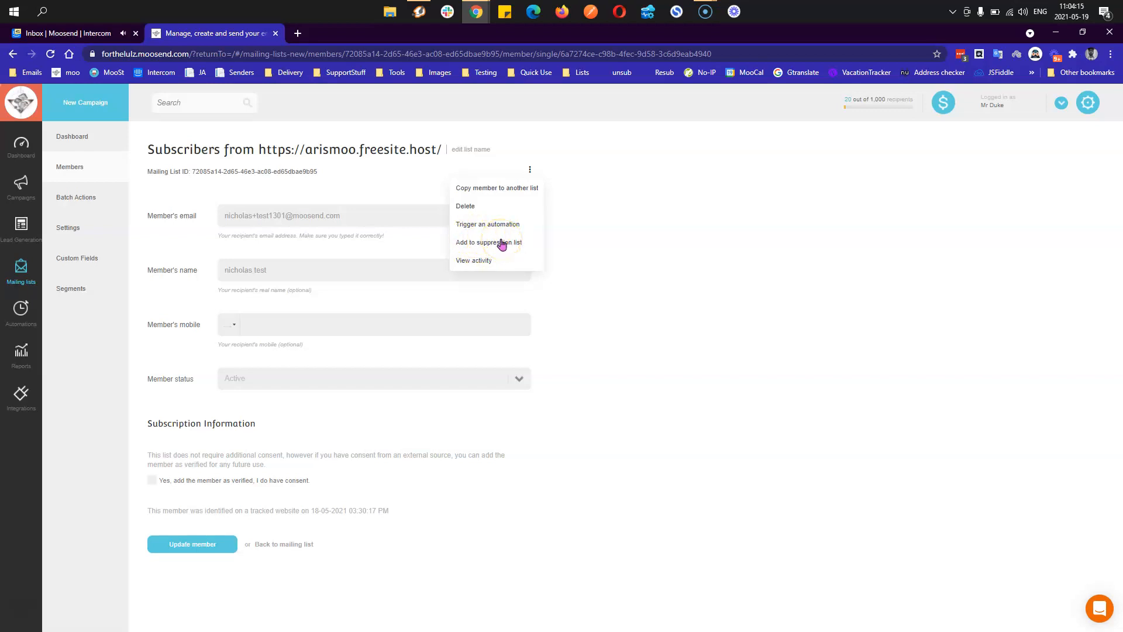
# Step: View the member's activity by user device and operating system, and return to the member's settings
pyautogui.click(479, 261)
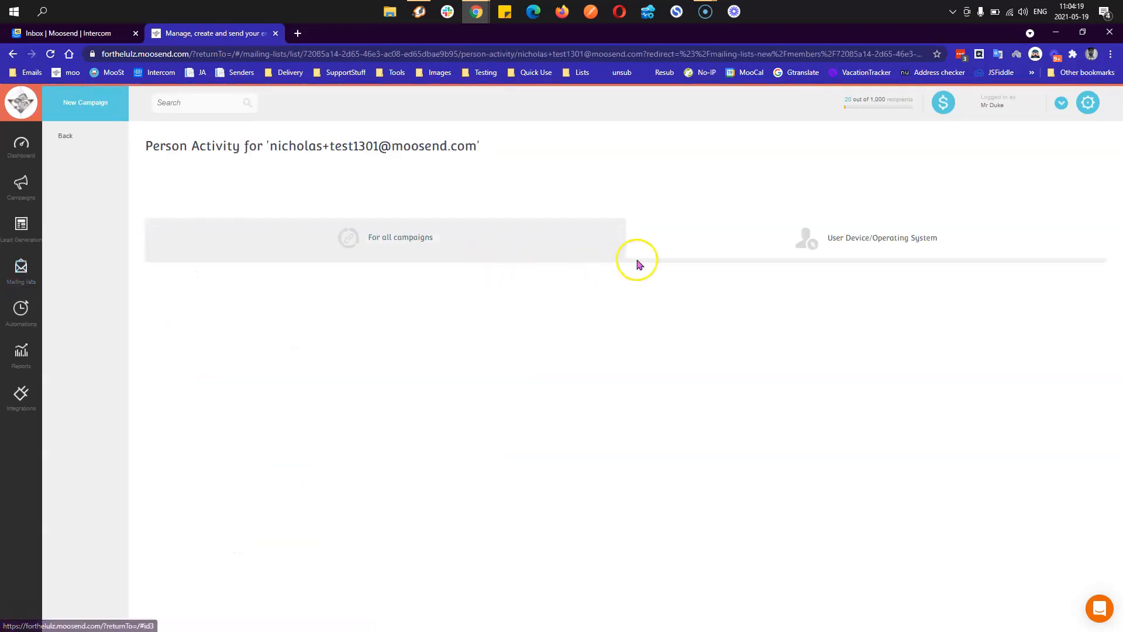
pyautogui.click(672, 249)
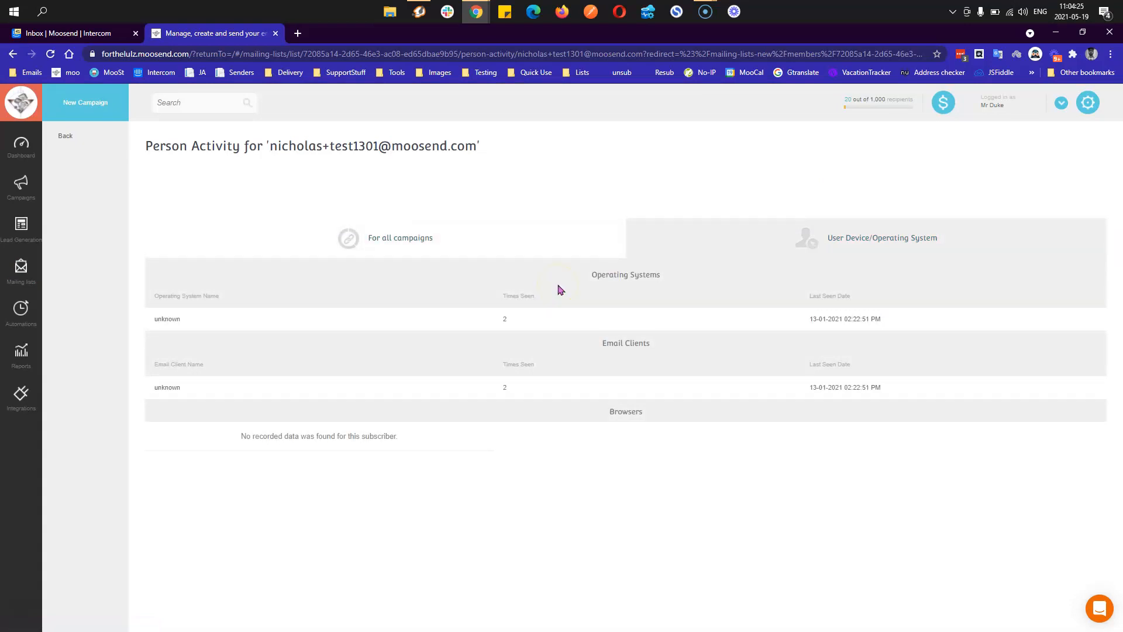
pyautogui.click(64, 136)
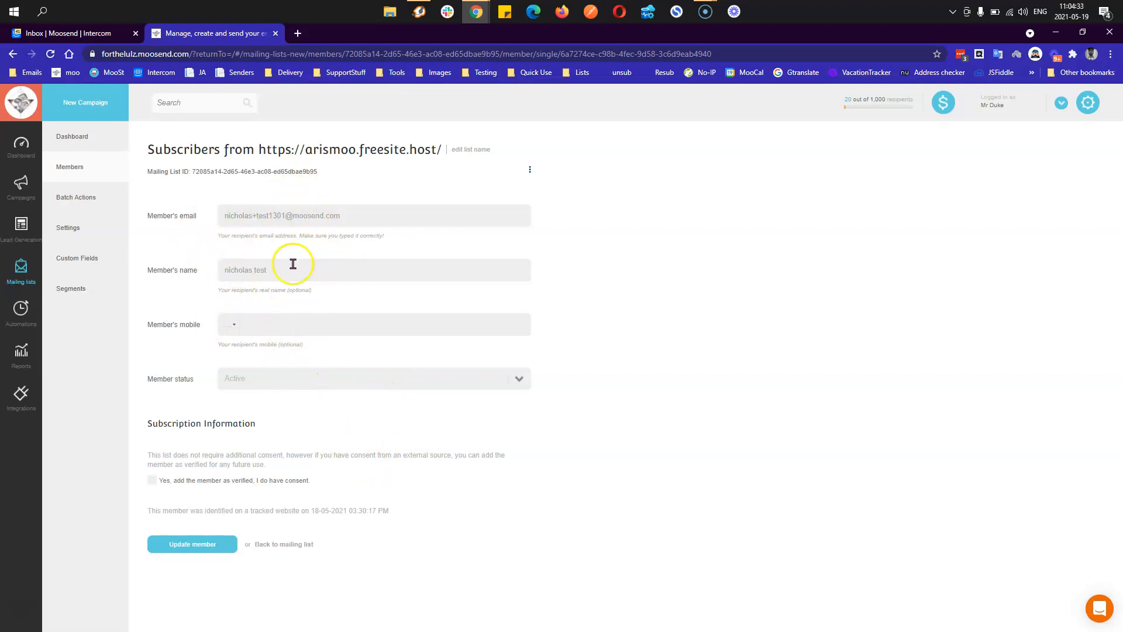
# Step: Try appending 2 to the part of the member's email before the @ sign
pyautogui.click(284, 214)
pyautogui.write('2')
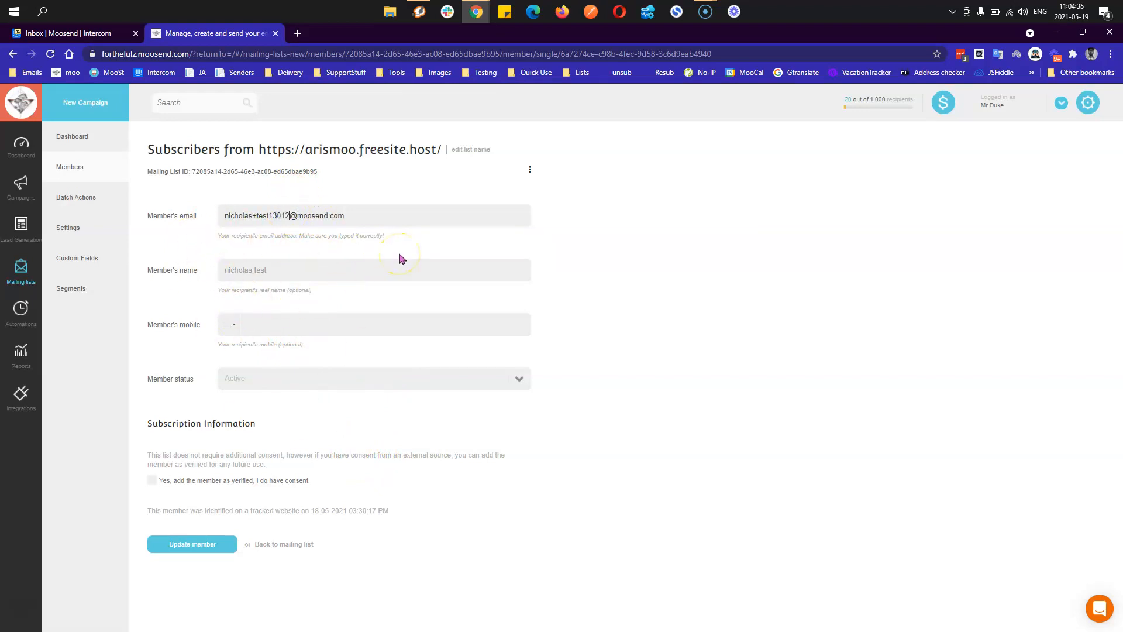
pyautogui.press('BackSpace')
# Step: Examine the member's name and mobile fields, the mobile country codes and the available member statuses without changing them
pyautogui.click(285, 268)
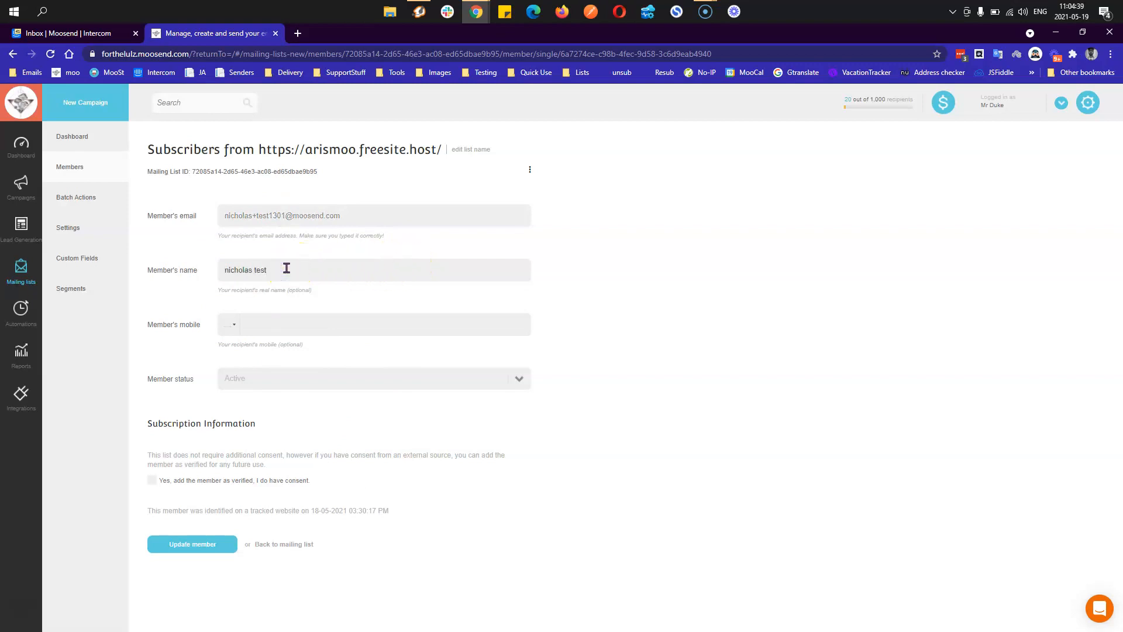
pyautogui.click(293, 324)
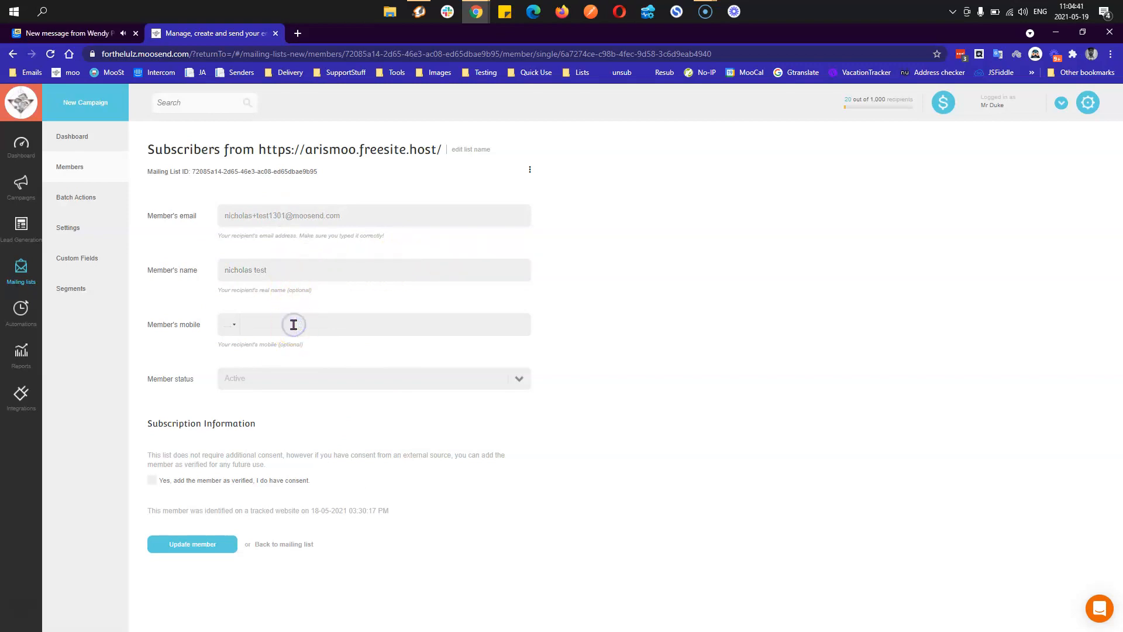
pyautogui.click(232, 324)
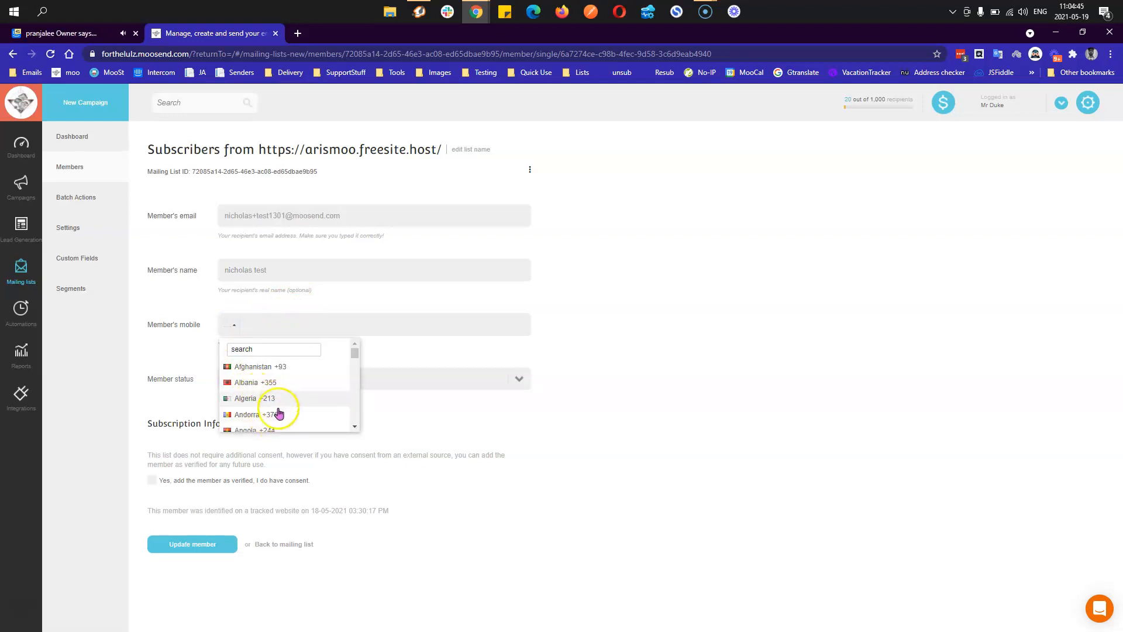
pyautogui.click(611, 344)
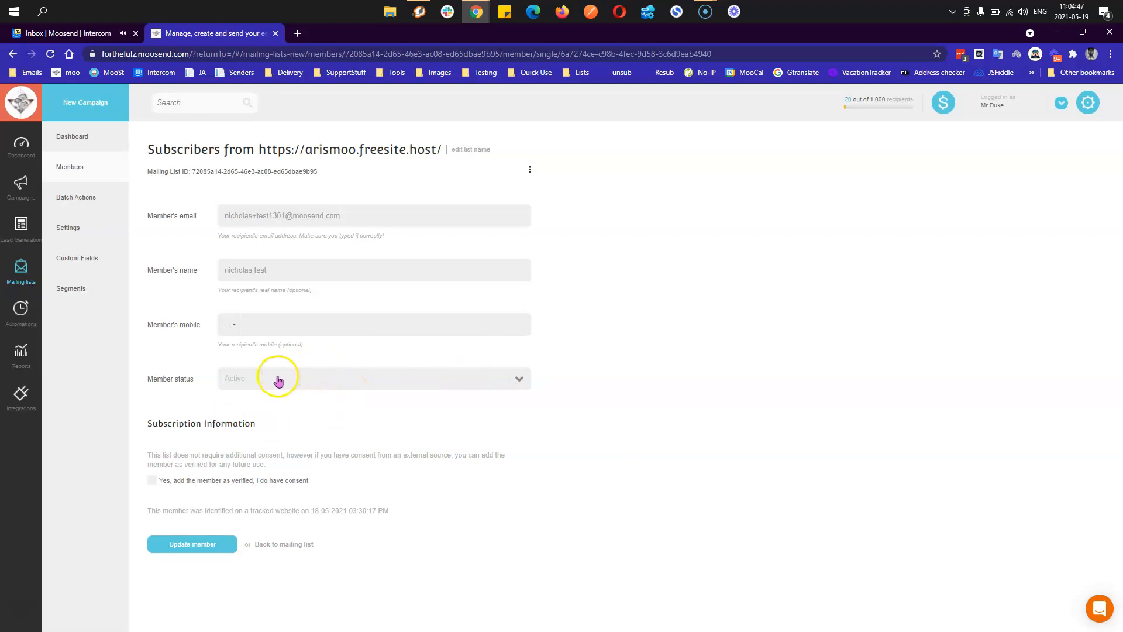
pyautogui.click(241, 381)
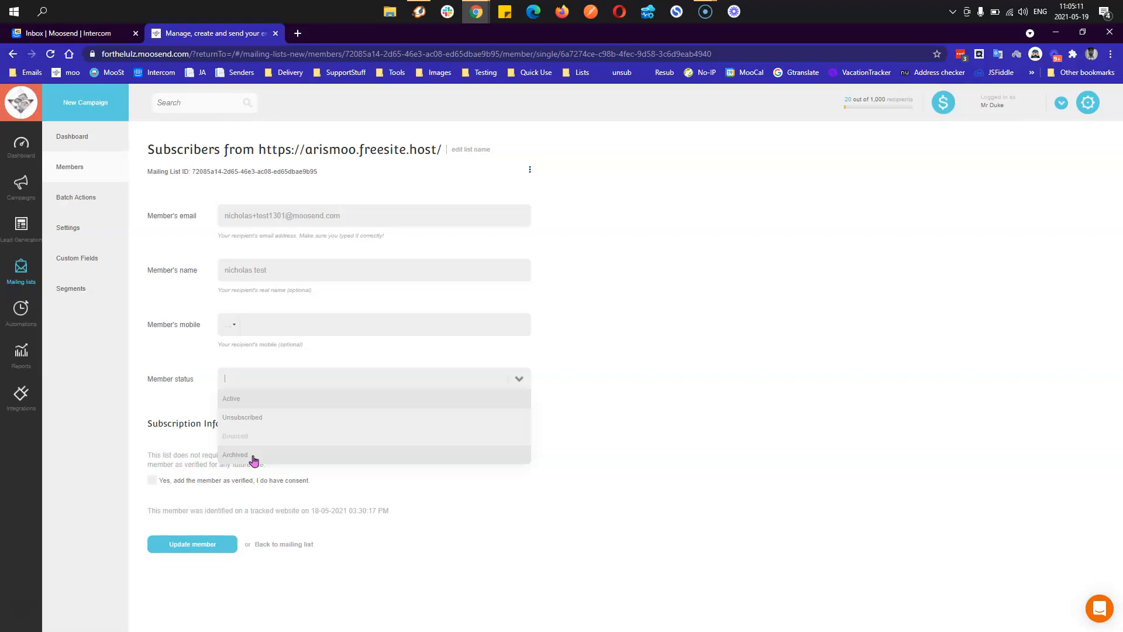
pyautogui.moveTo(263, 454); pyautogui.dragTo(264, 434)
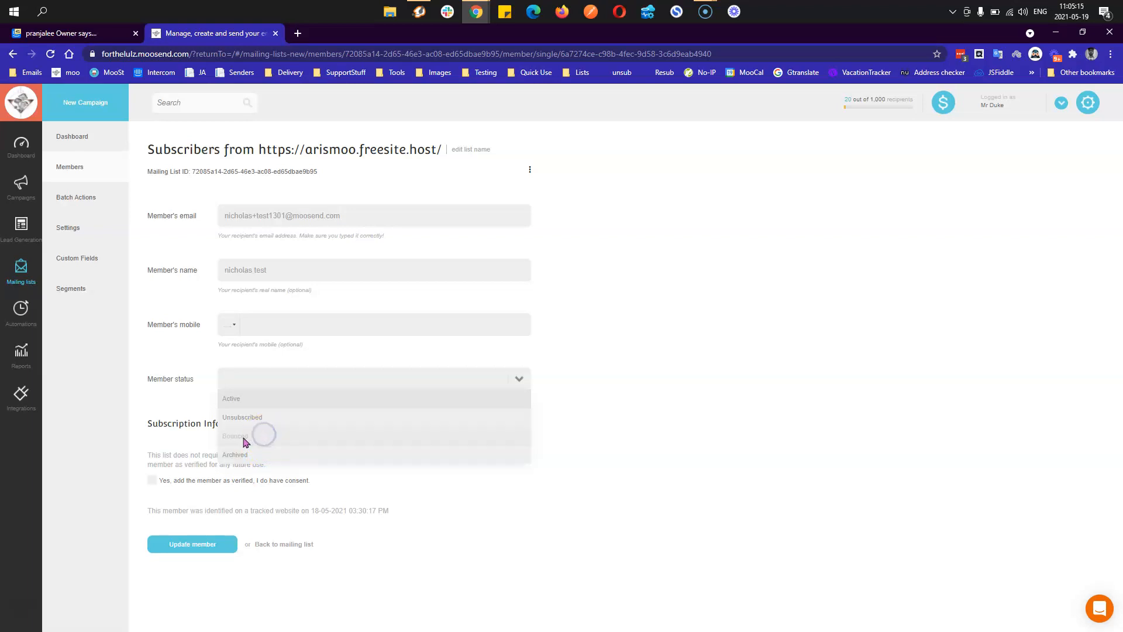
pyautogui.click(521, 577)
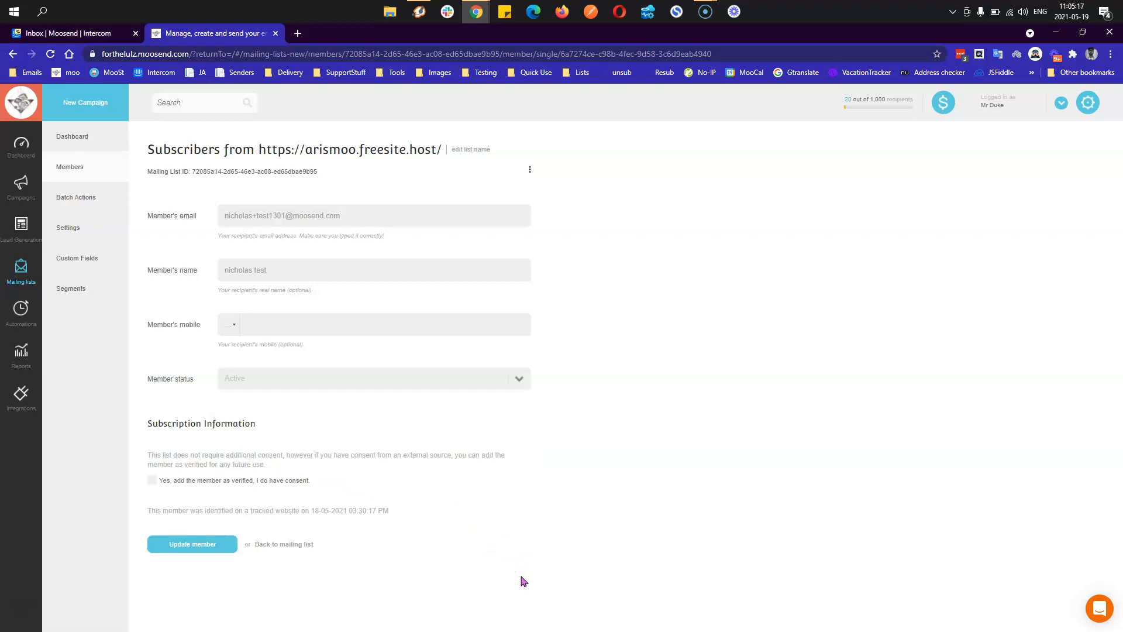
# Step: Try marking the member as verified with consent, and return to the mailing list without updating the member
pyautogui.click(153, 481)
pyautogui.click(153, 480)
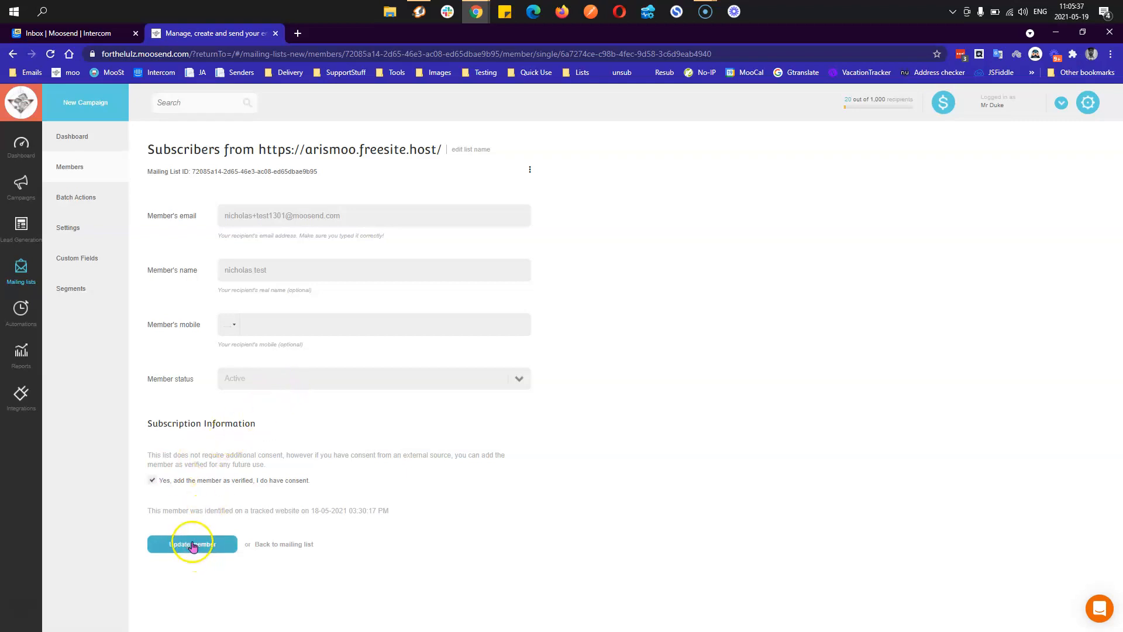
pyautogui.click(276, 545)
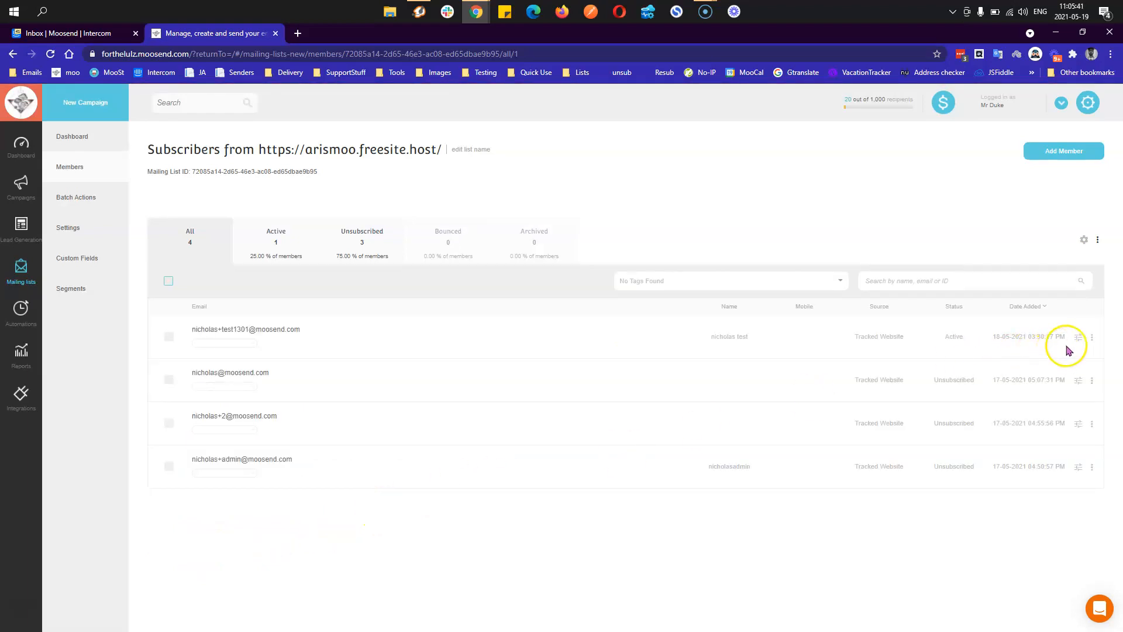
# Step: View the actions offered for the active member directly in the members list, and dismiss them
pyautogui.click(1092, 338)
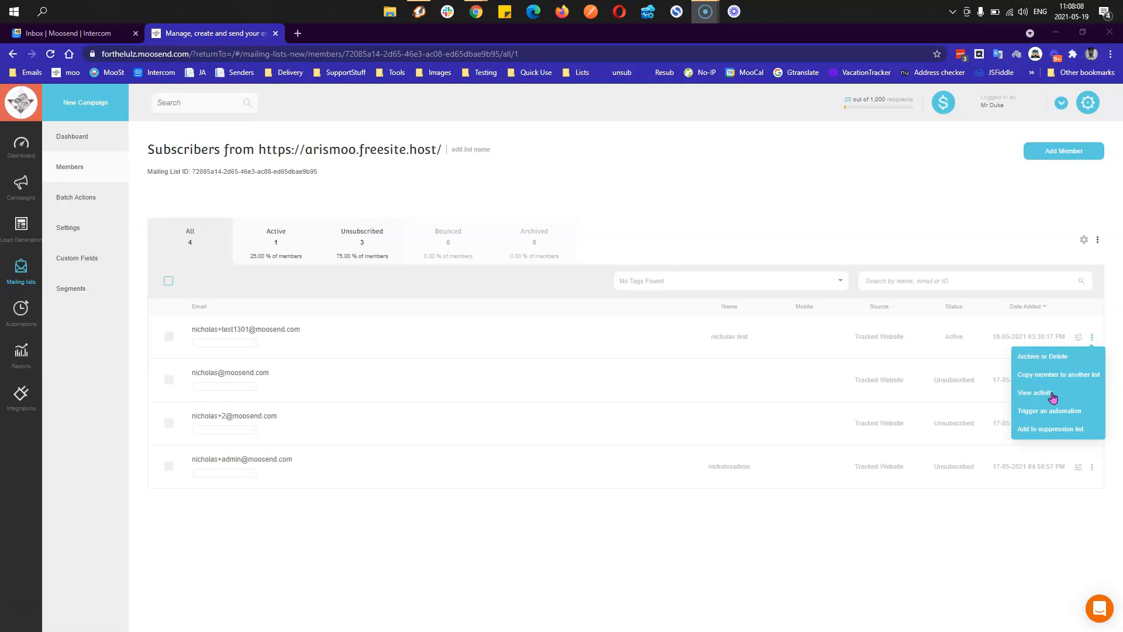
pyautogui.click(1053, 411)
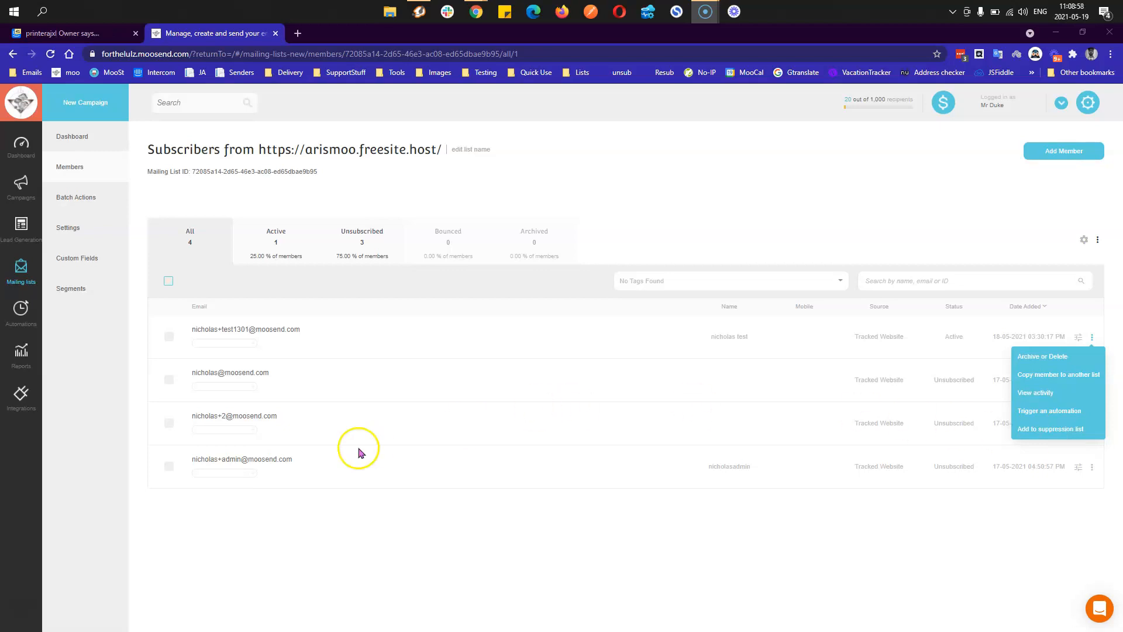
pyautogui.click(285, 525)
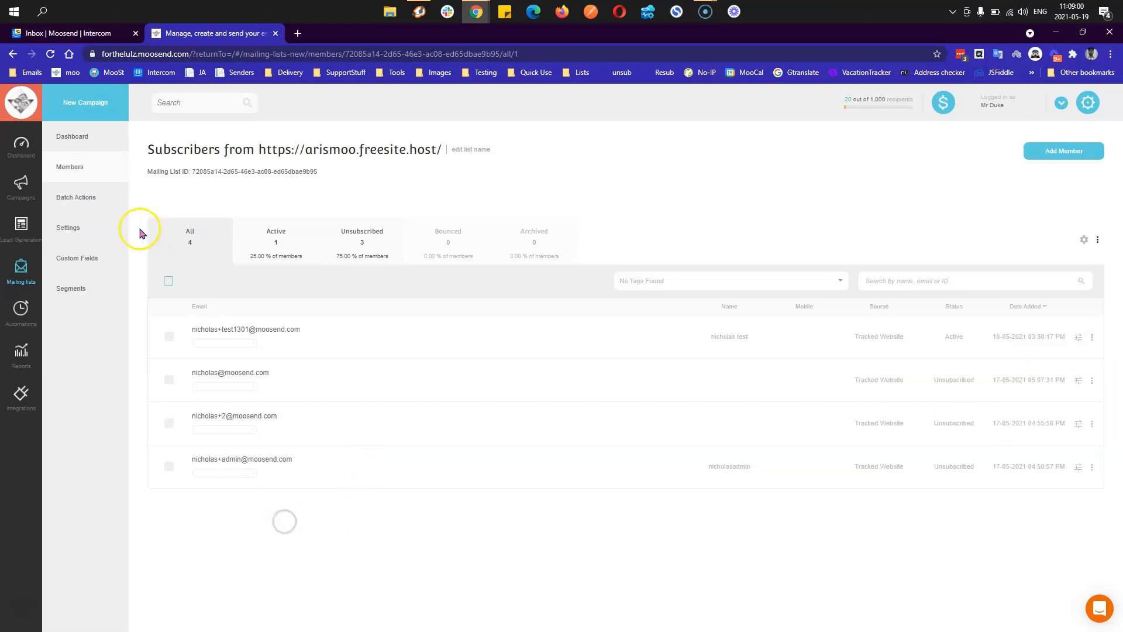
# Step: View the list's batch actions and the methods for importing members into the list
pyautogui.click(93, 200)
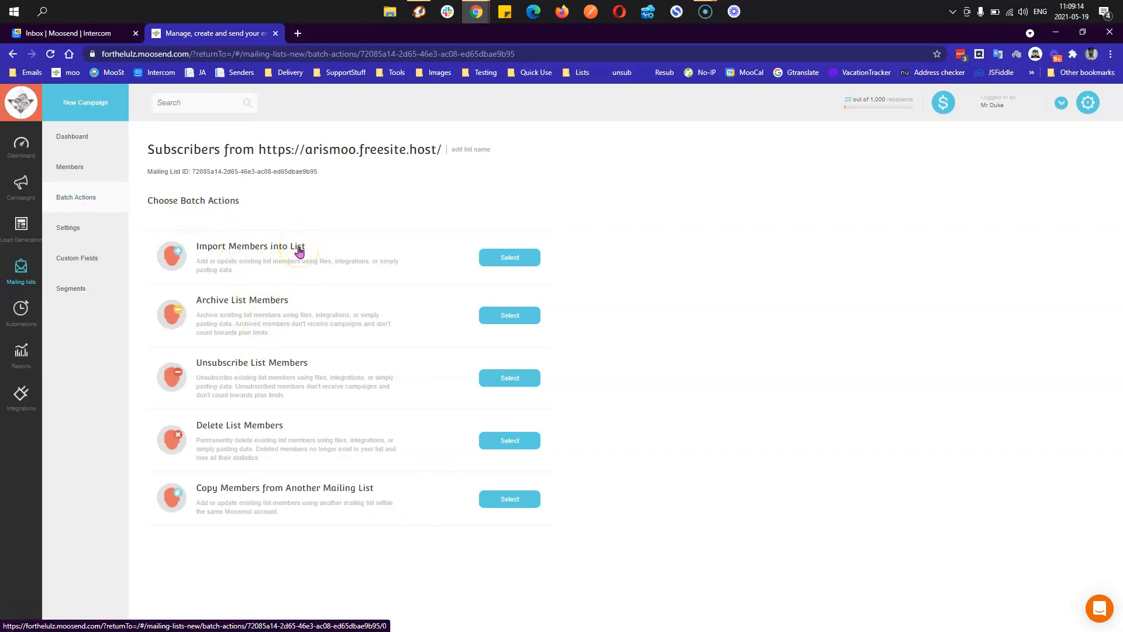
pyautogui.click(519, 255)
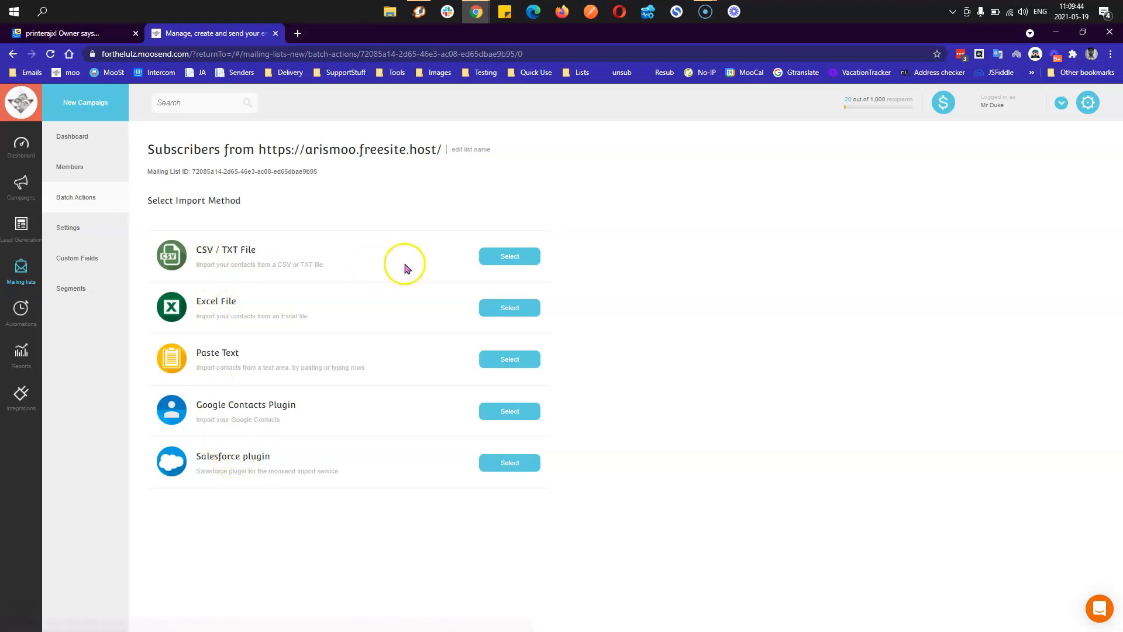
pyautogui.click(204, 305)
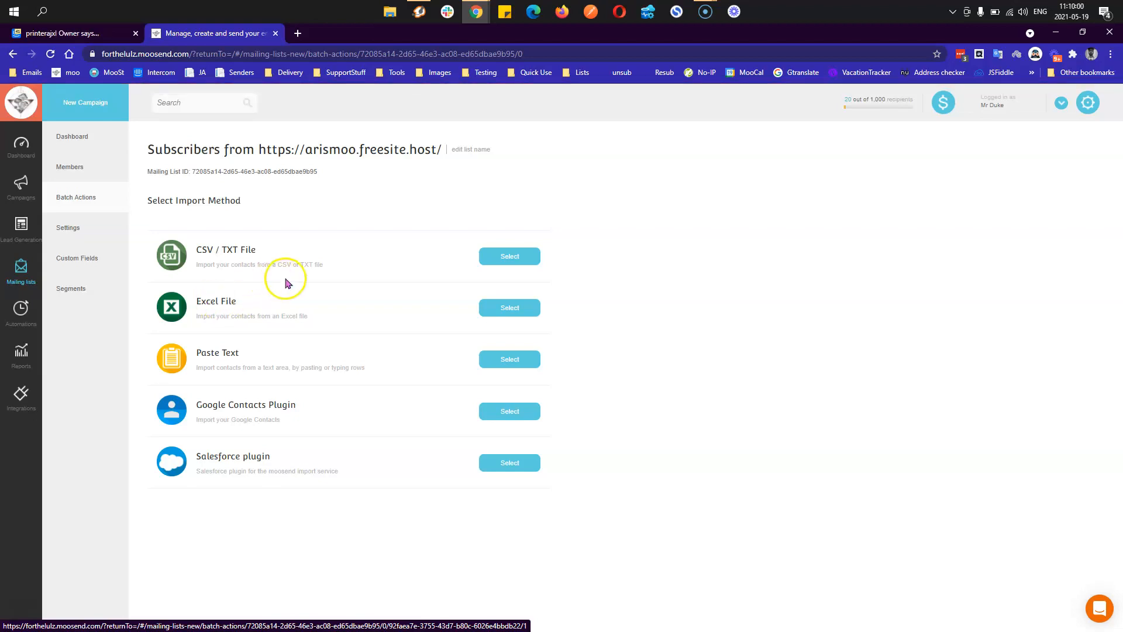
# Step: Read the file requirements for importing members via CSV / TXT file, and return to the batch actions
pyautogui.click(508, 260)
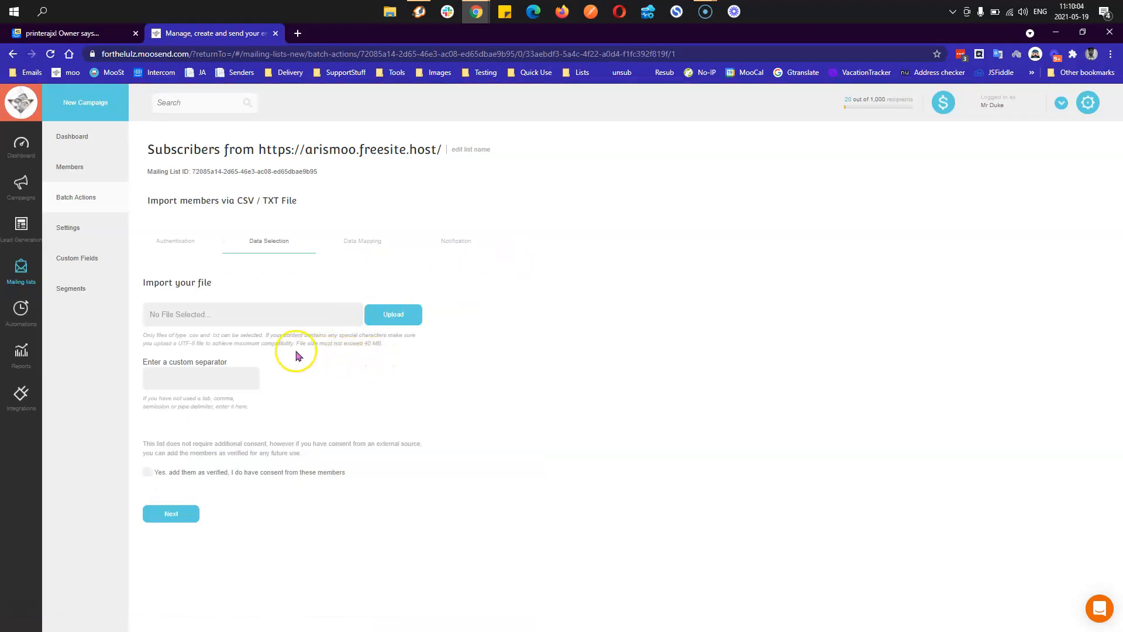
pyautogui.moveTo(143, 335); pyautogui.dragTo(390, 351)
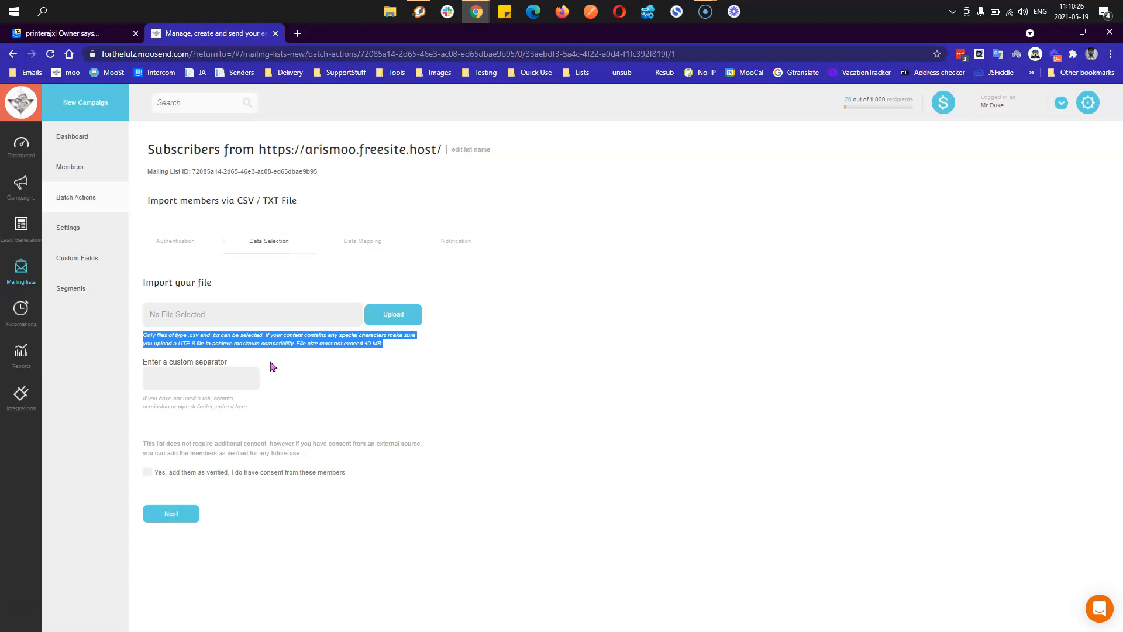
pyautogui.click(94, 205)
pyautogui.click(227, 254)
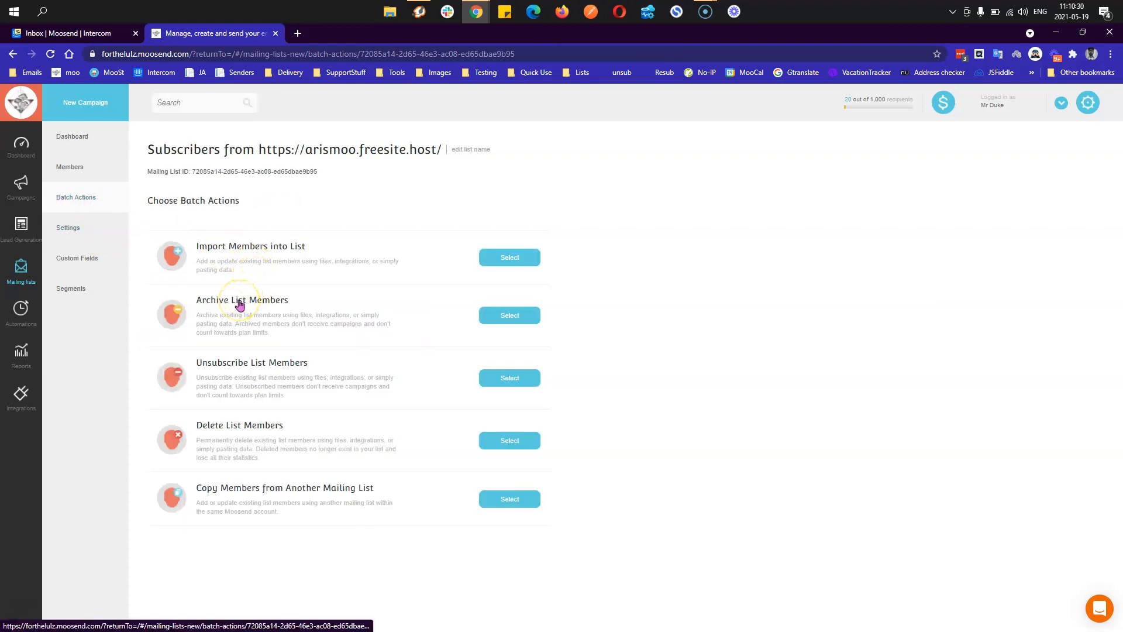
# Step: View the methods for archiving list members, and return to the batch actions
pyautogui.click(506, 316)
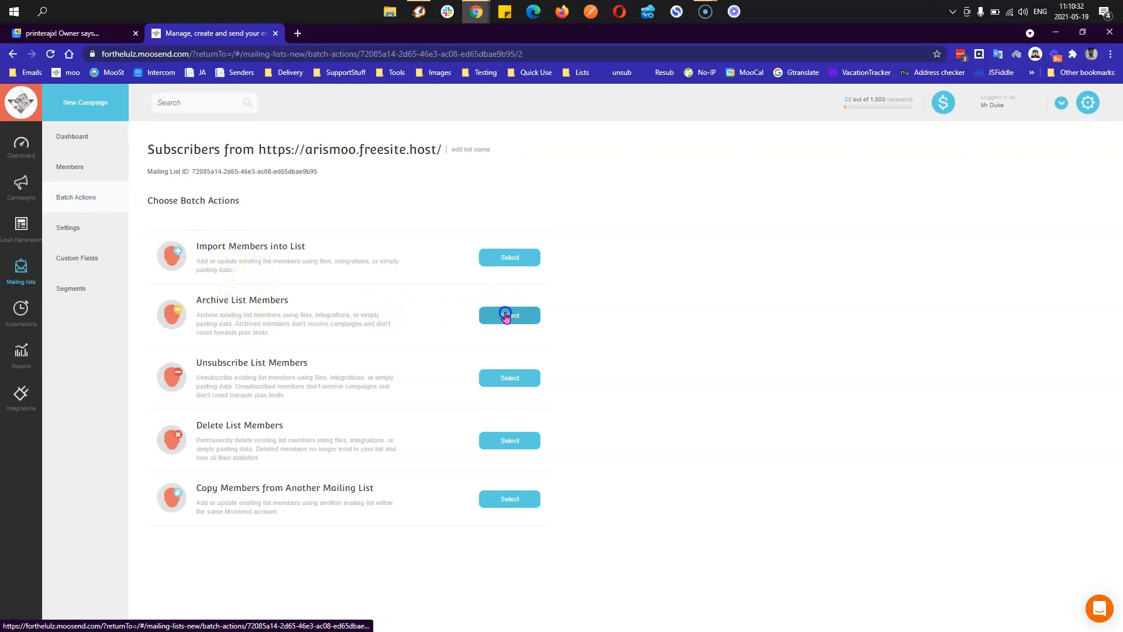
pyautogui.click(109, 201)
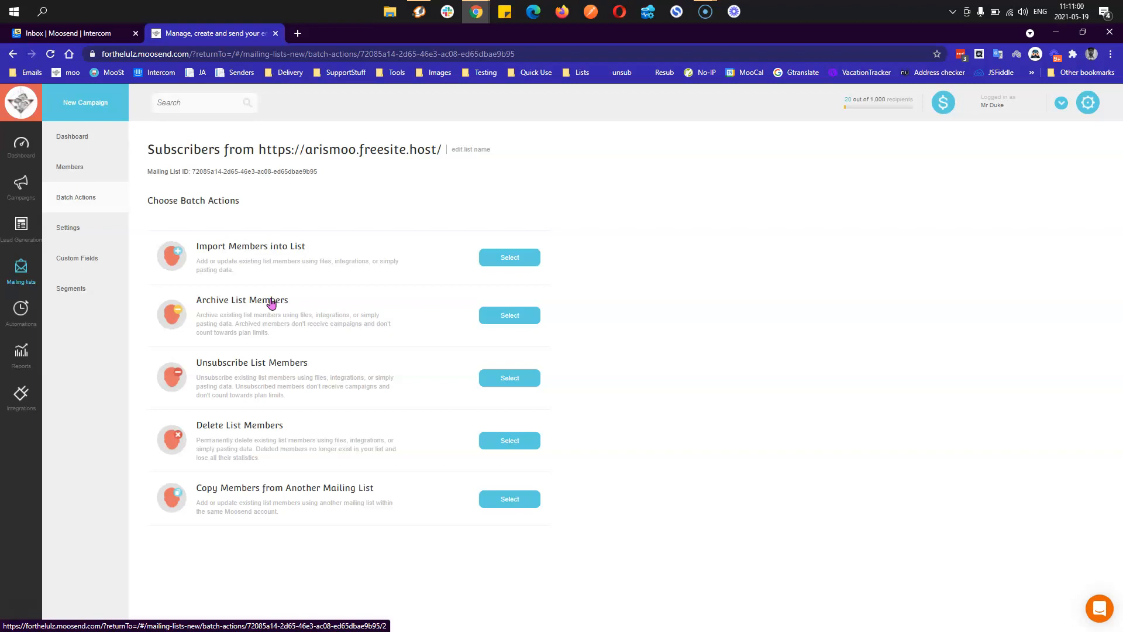
pyautogui.click(858, 110)
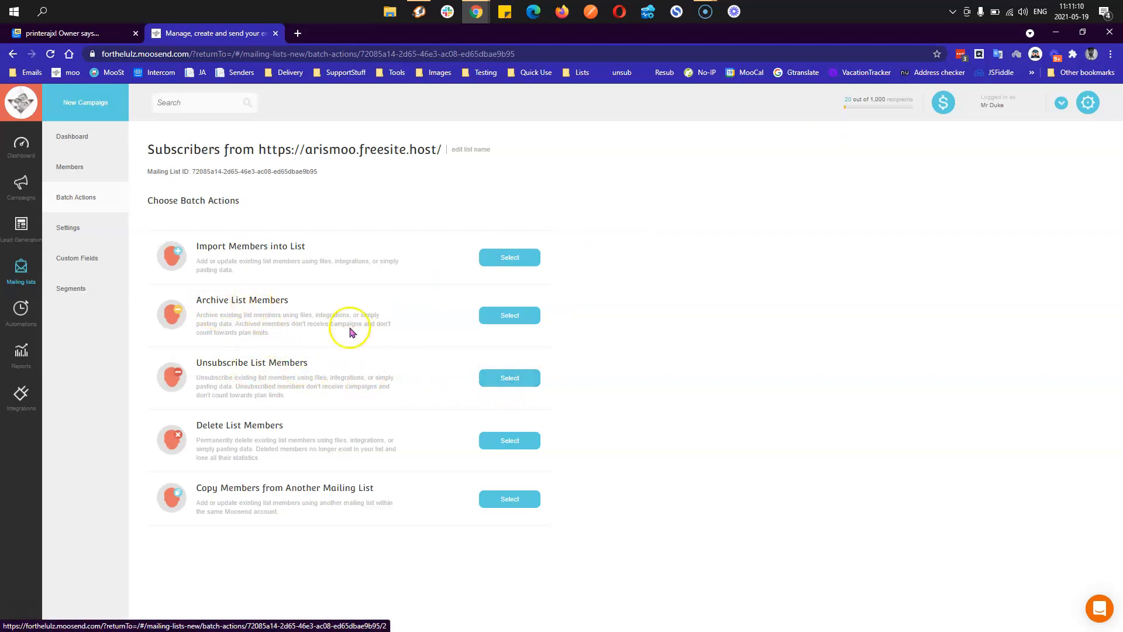
# Step: View the methods for unsubscribing and for deleting list members, returning to the batch actions after each
pyautogui.click(483, 377)
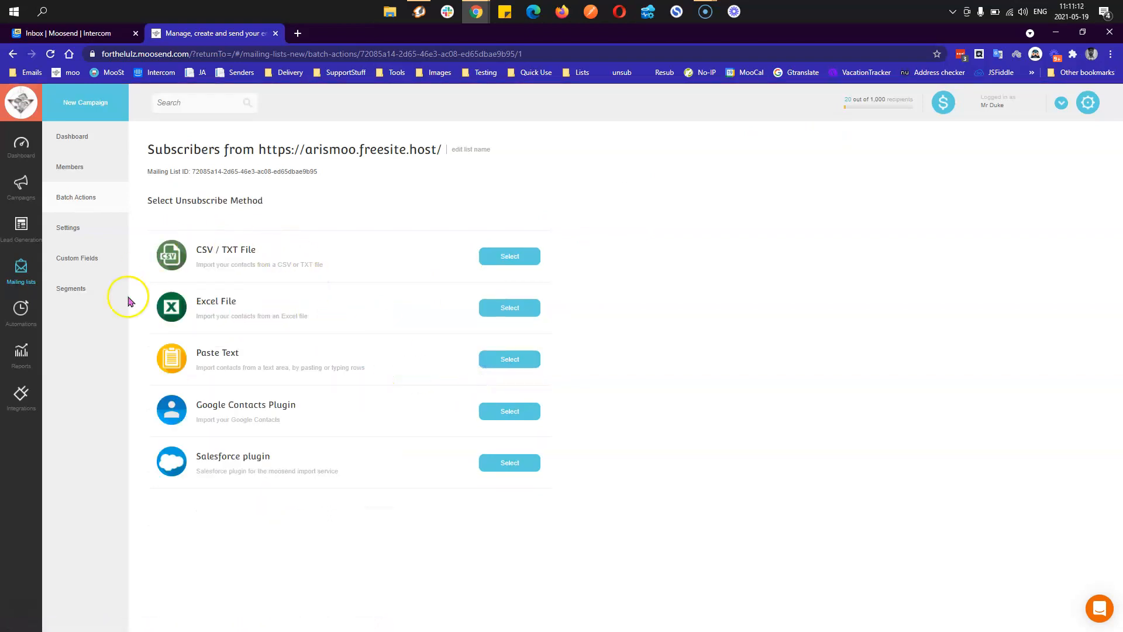
pyautogui.click(100, 199)
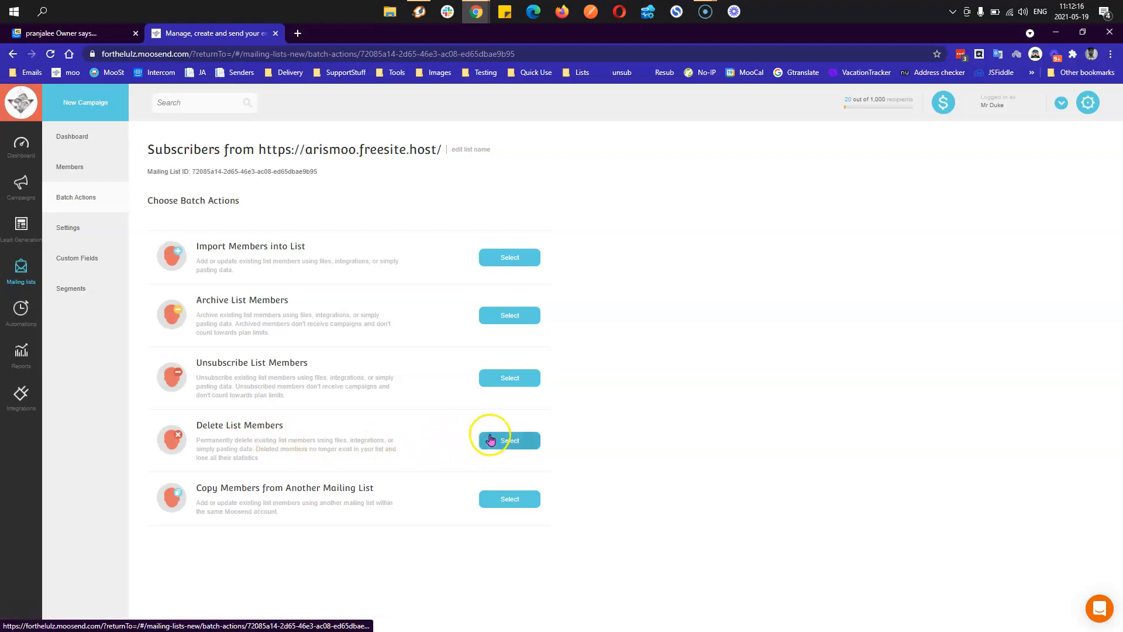
pyautogui.click(491, 440)
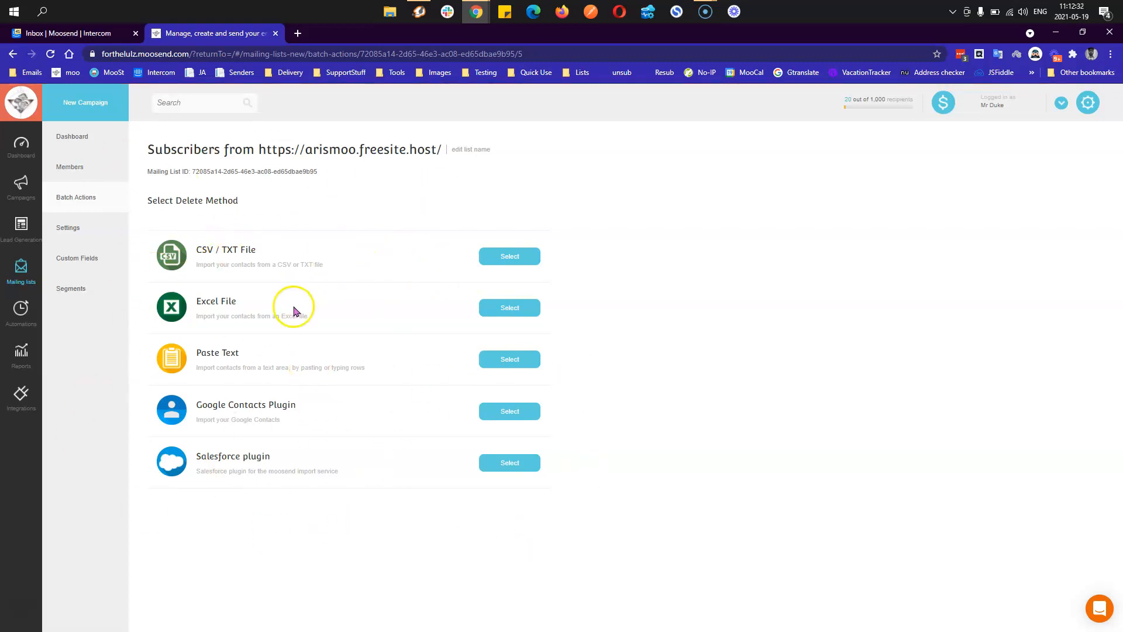
pyautogui.click(69, 201)
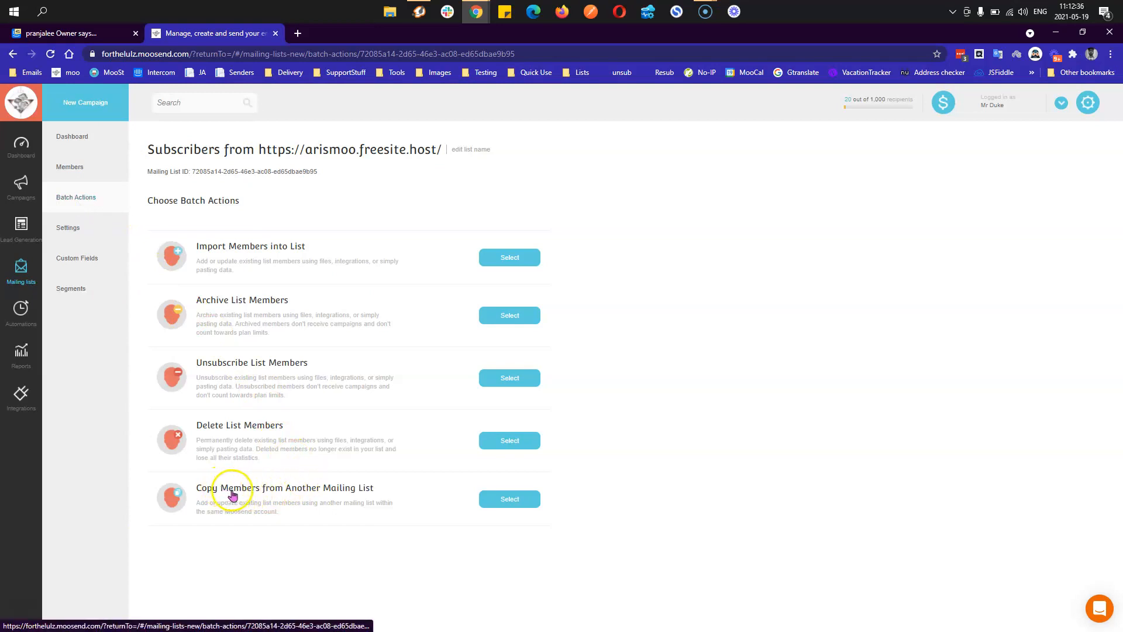
# Step: Open Copy Members from Another Mailing List and view the selectable source lists without choosing one
pyautogui.click(502, 504)
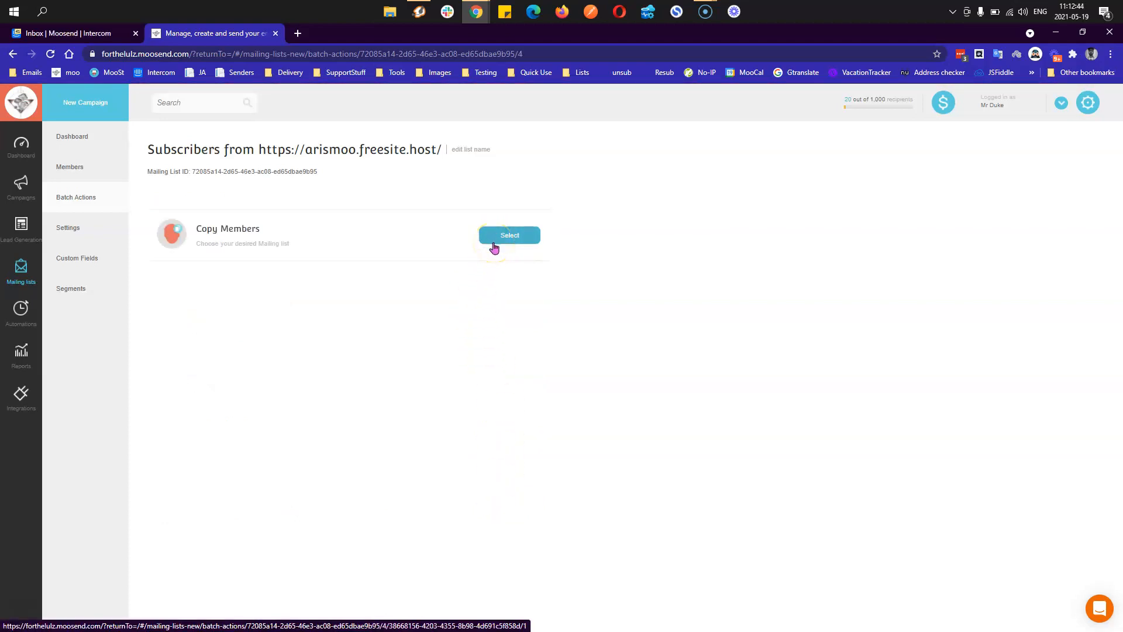
pyautogui.click(493, 243)
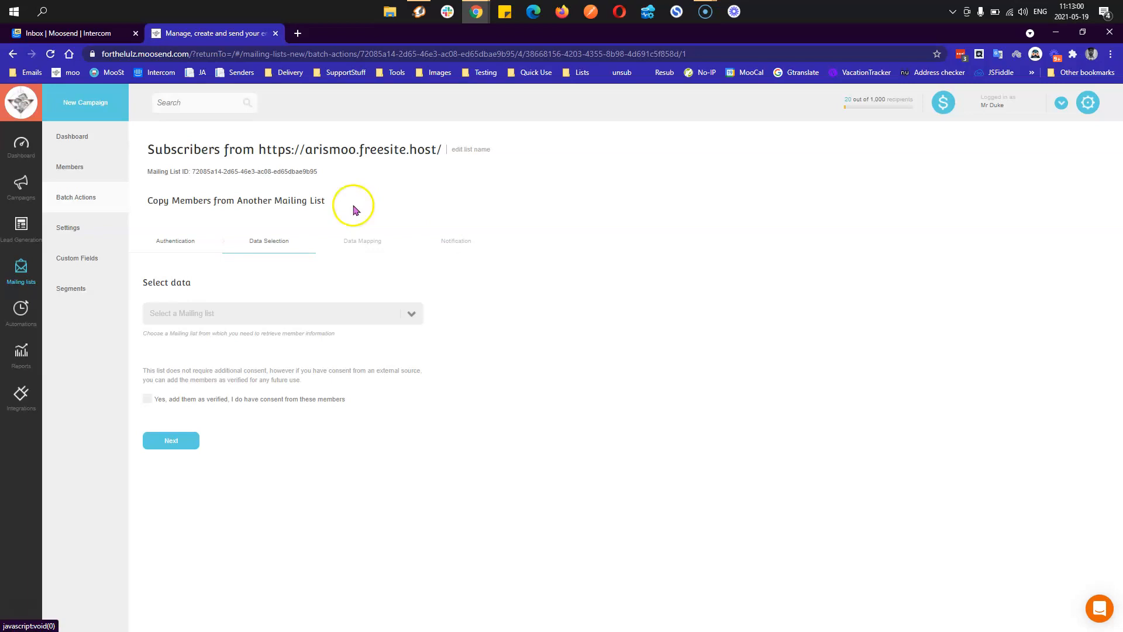
pyautogui.click(389, 315)
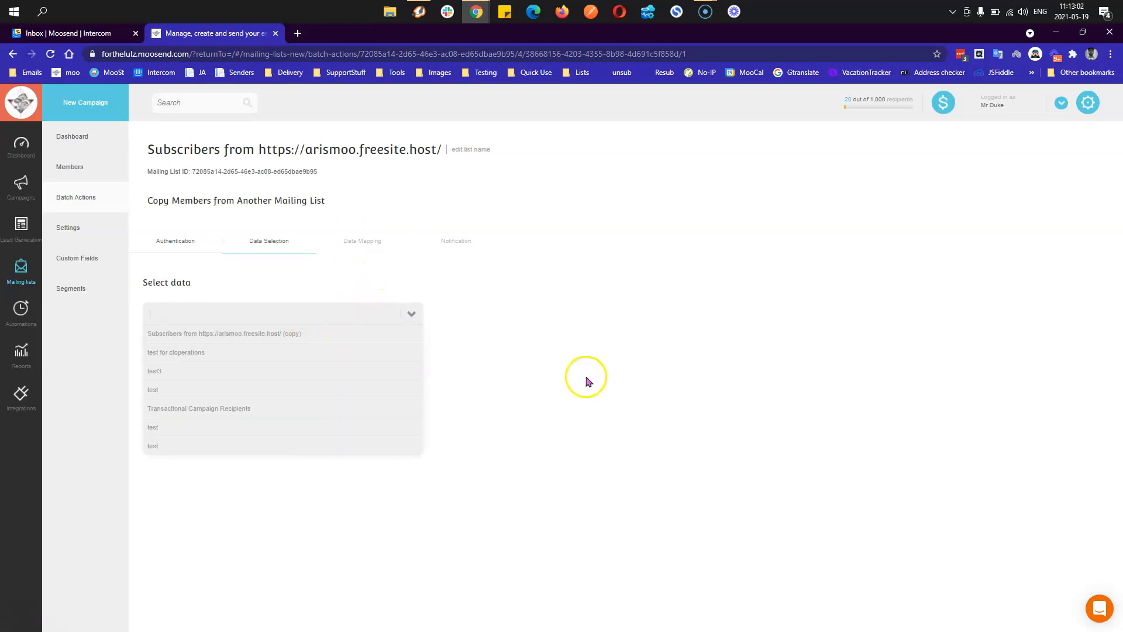
pyautogui.click(641, 377)
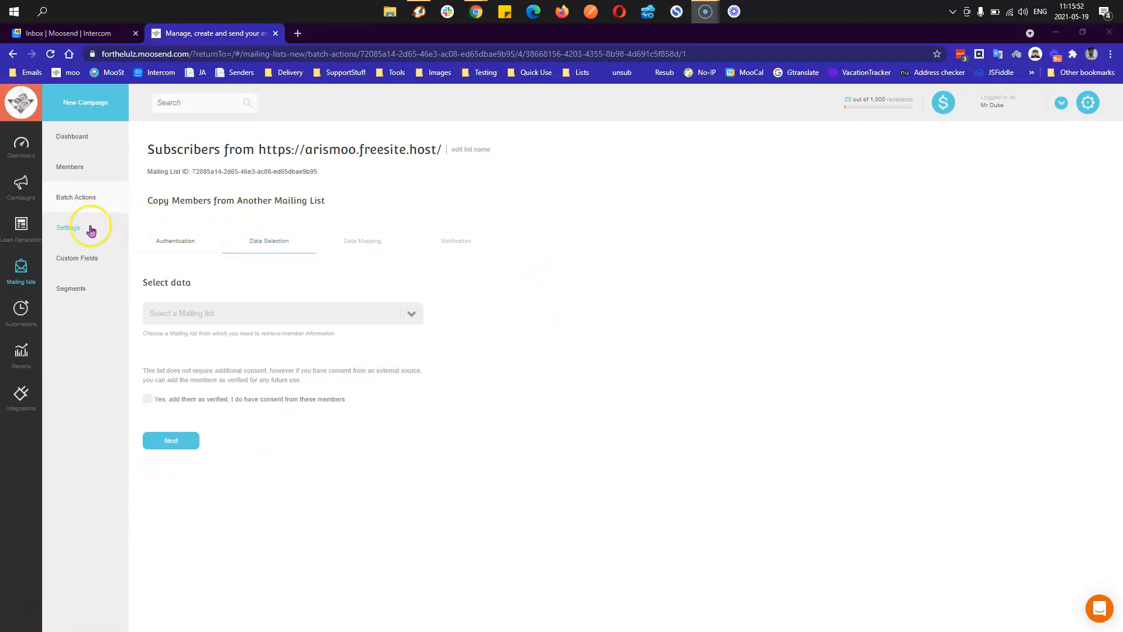
# Step: Open the mailing list's settings and review the unsubscribe redirect page URL and the opt-in settings
pyautogui.click(91, 230)
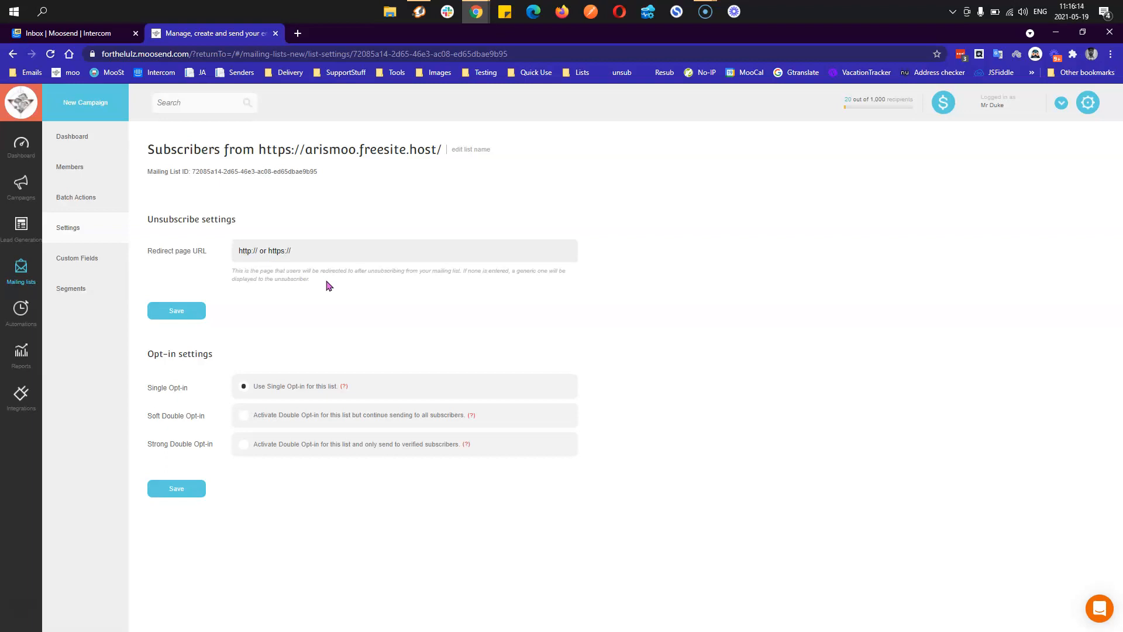
pyautogui.click(296, 257)
pyautogui.click(186, 312)
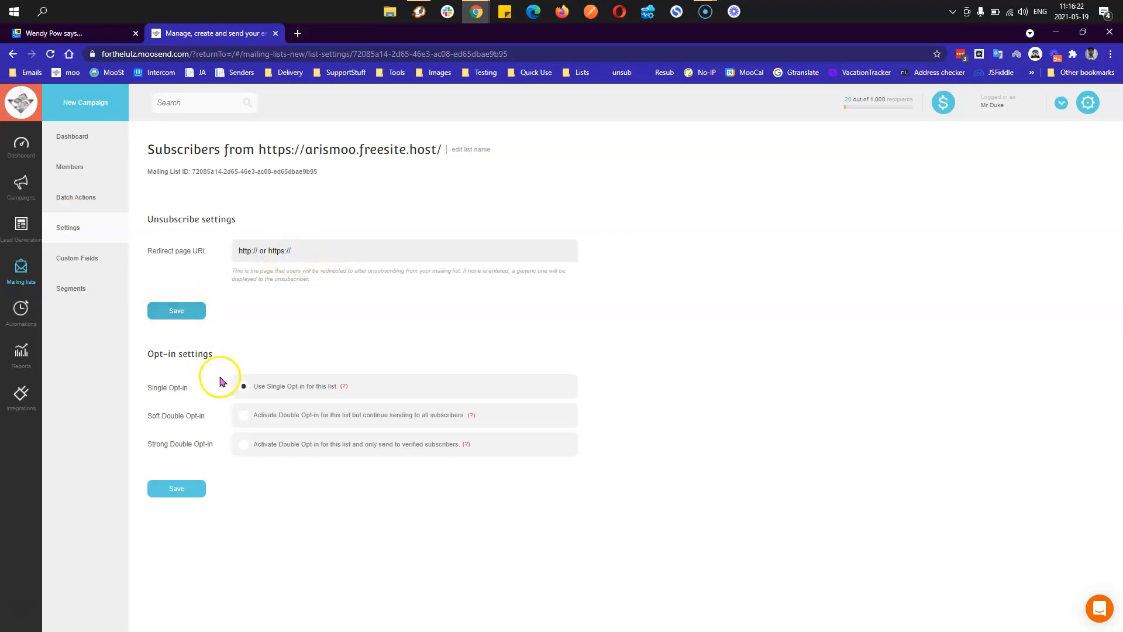
pyautogui.click(275, 388)
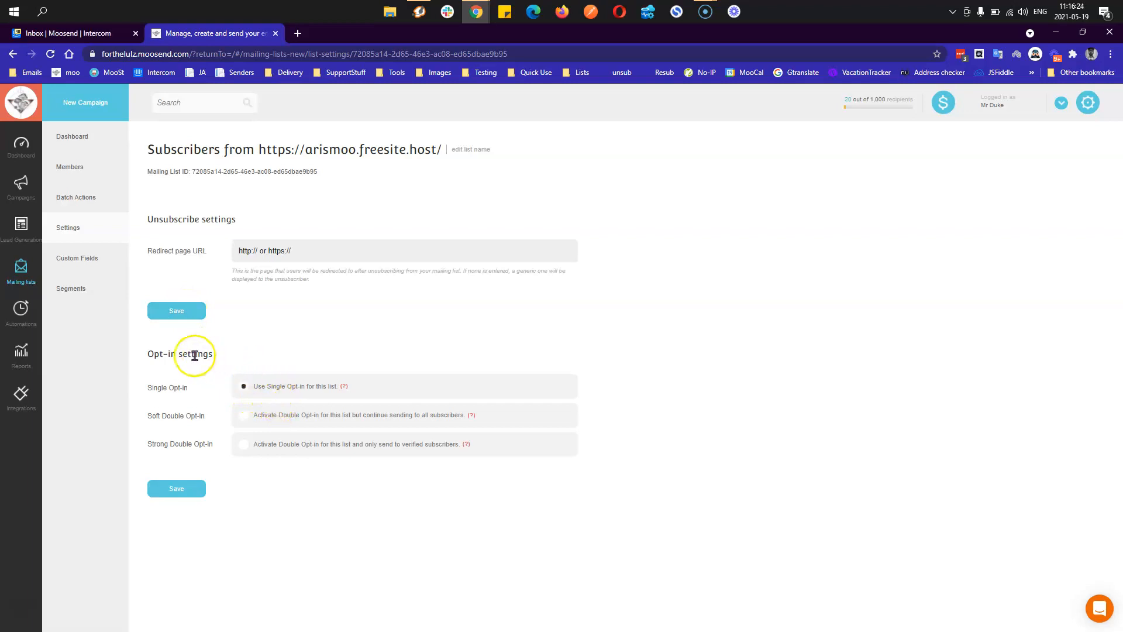
pyautogui.moveTo(149, 351); pyautogui.dragTo(214, 354)
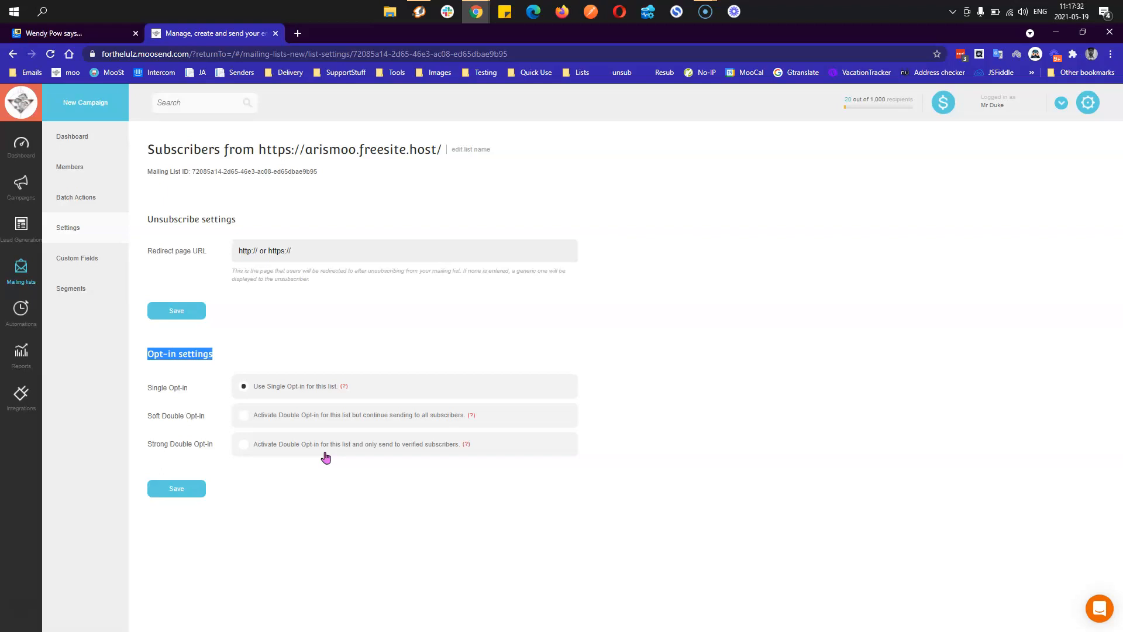
# Step: Try the Soft and Strong Double Opt-in options, and choose a sender for the confirmation message
pyautogui.click(267, 416)
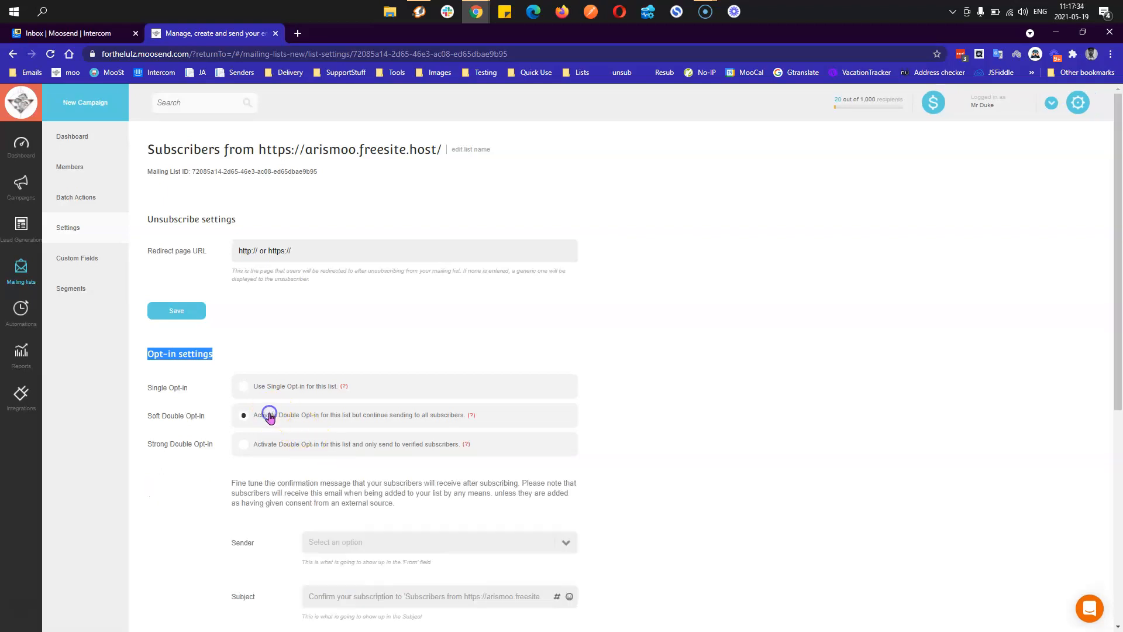
pyautogui.click(281, 443)
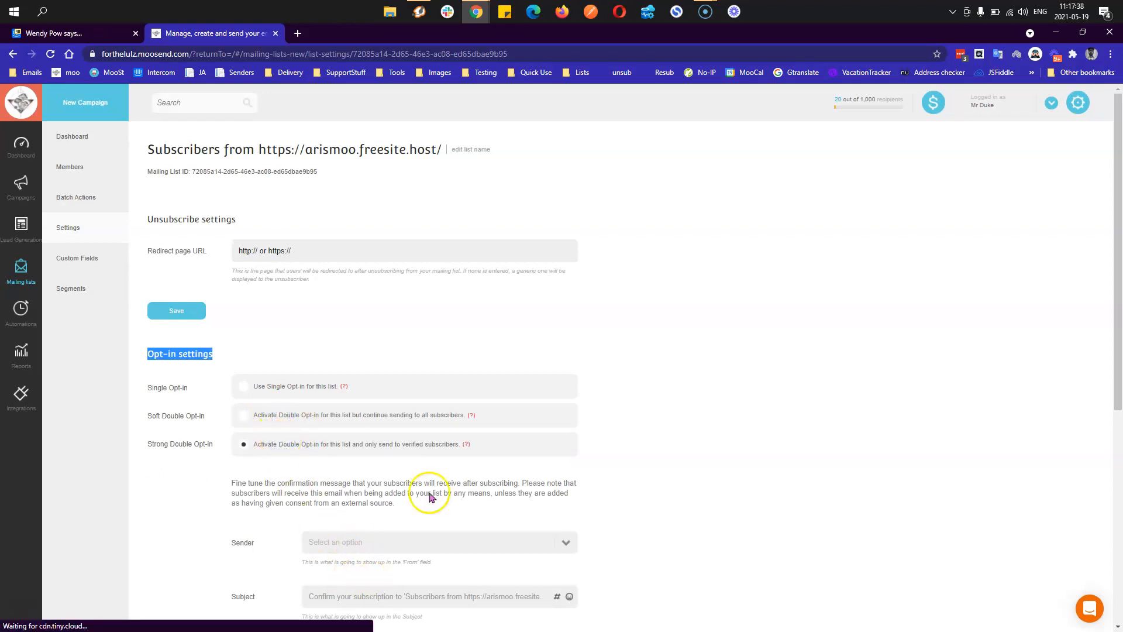
pyautogui.scroll(-5, 401, 538)
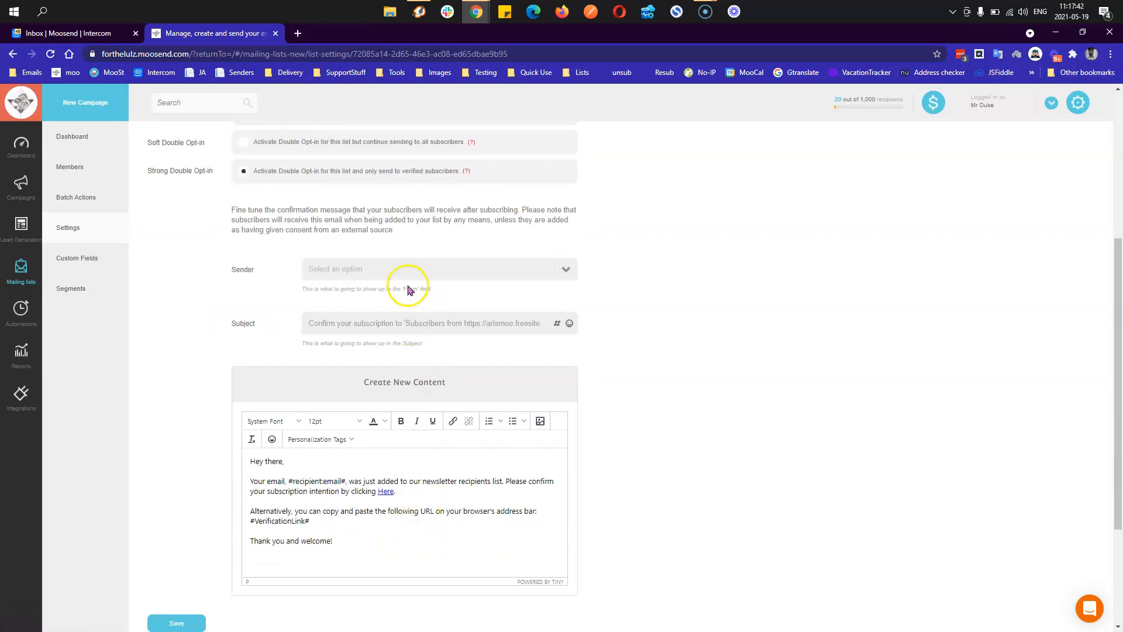
pyautogui.click(356, 269)
pyautogui.click(366, 292)
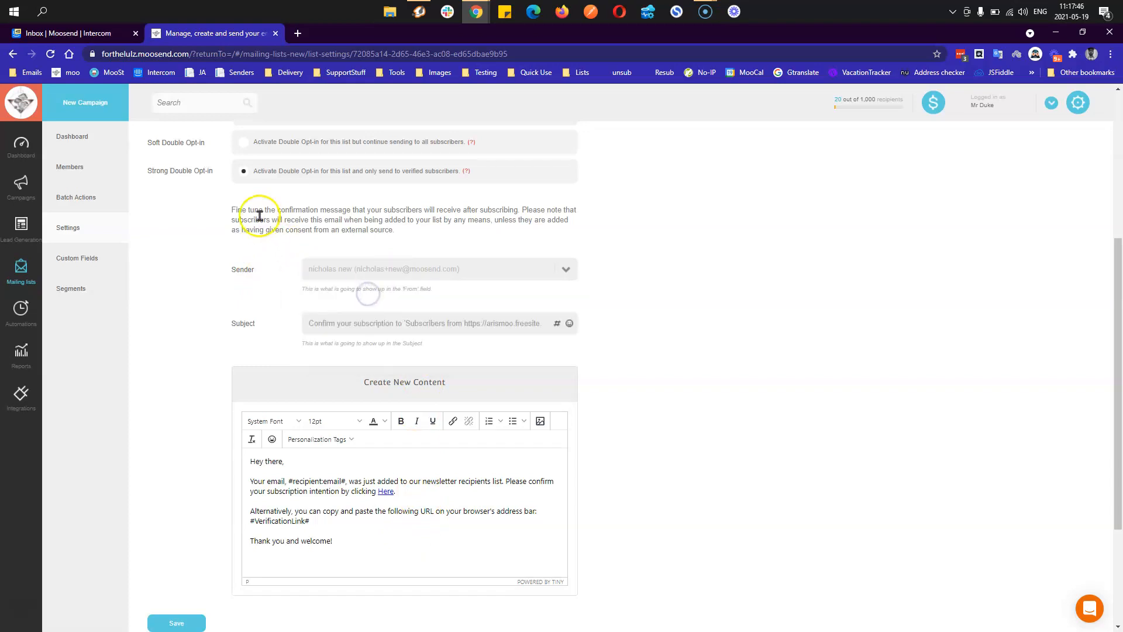
# Step: Review the confirmation message's subject, body text and available personalization tags without saving the opt-in settings
pyautogui.click(372, 325)
pyautogui.tripleClick(371, 325)
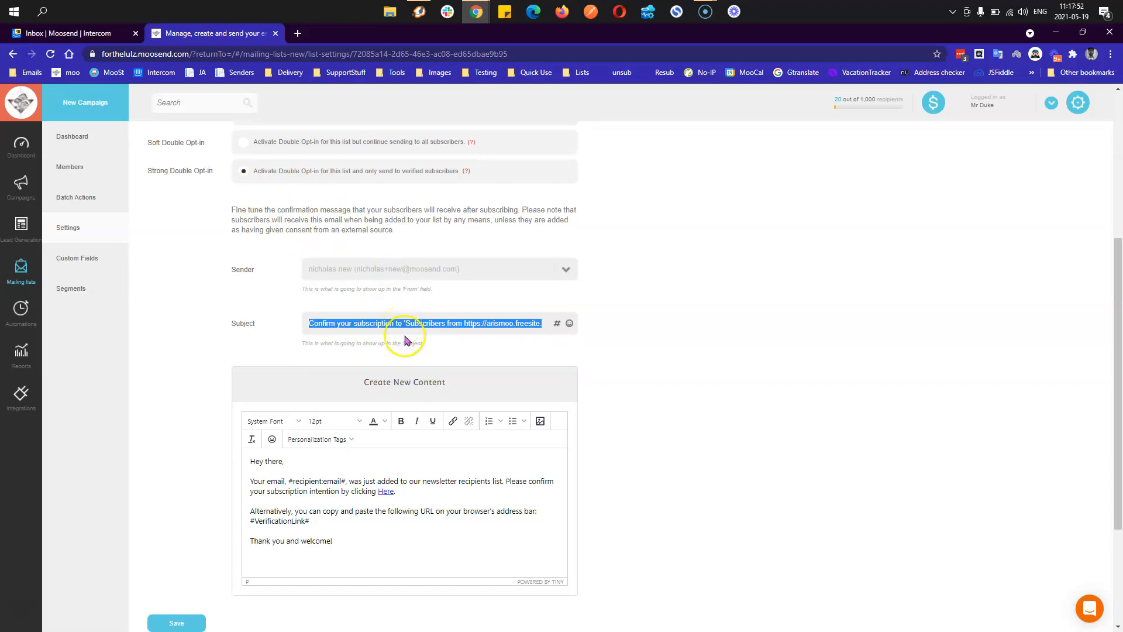
pyautogui.click(407, 529)
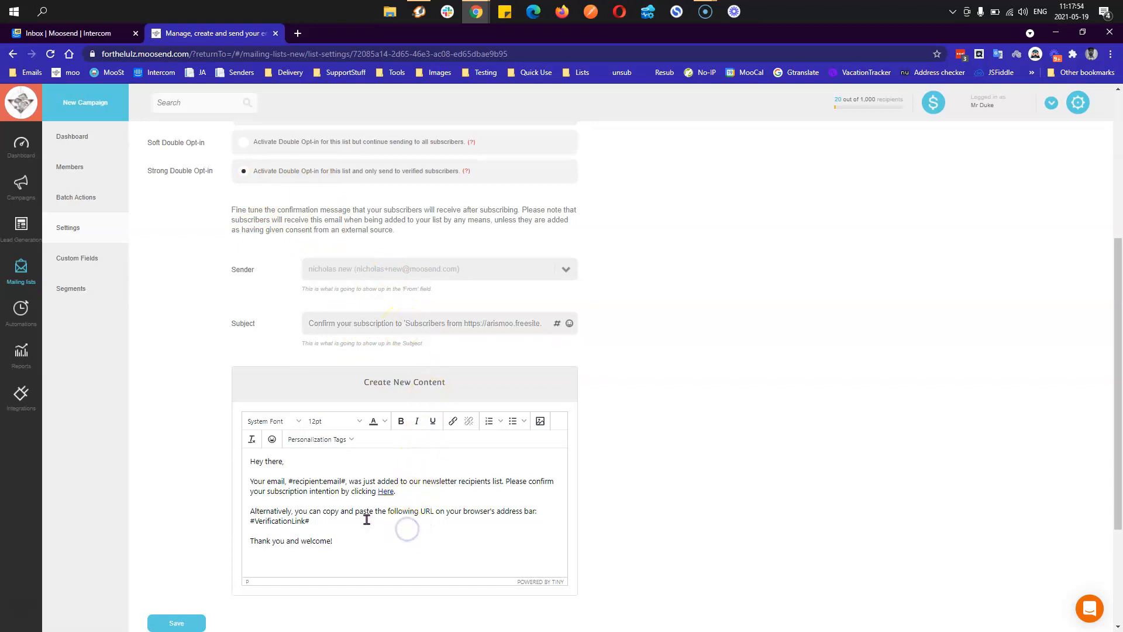
pyautogui.moveTo(350, 544); pyautogui.dragTo(255, 456)
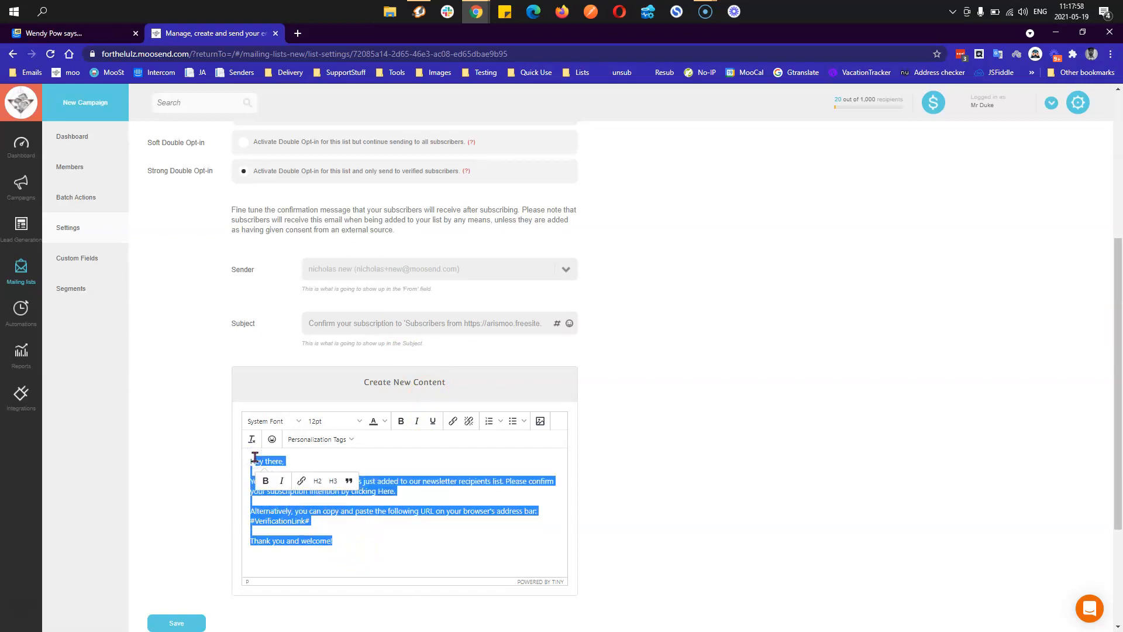
pyautogui.click(352, 443)
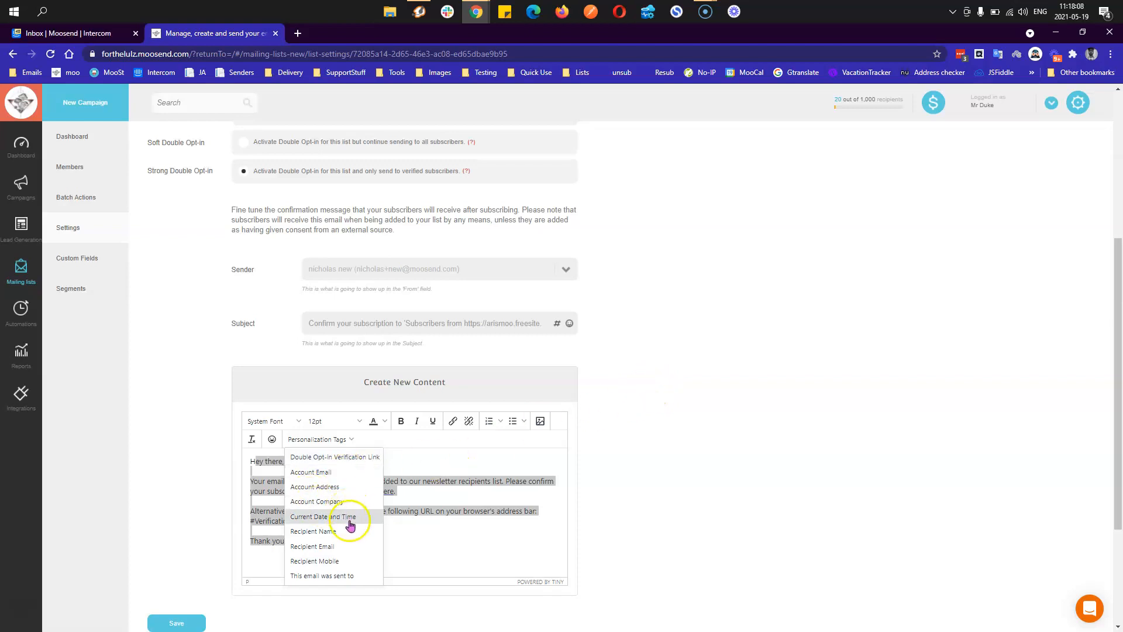
pyautogui.click(678, 451)
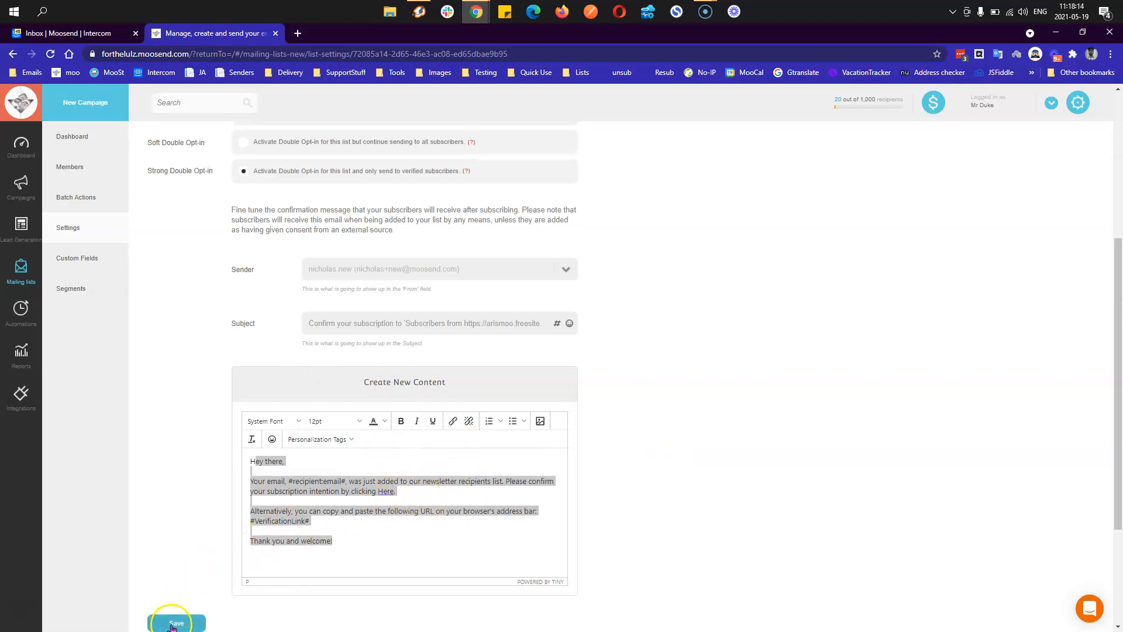
pyautogui.scroll(2, 251, 155)
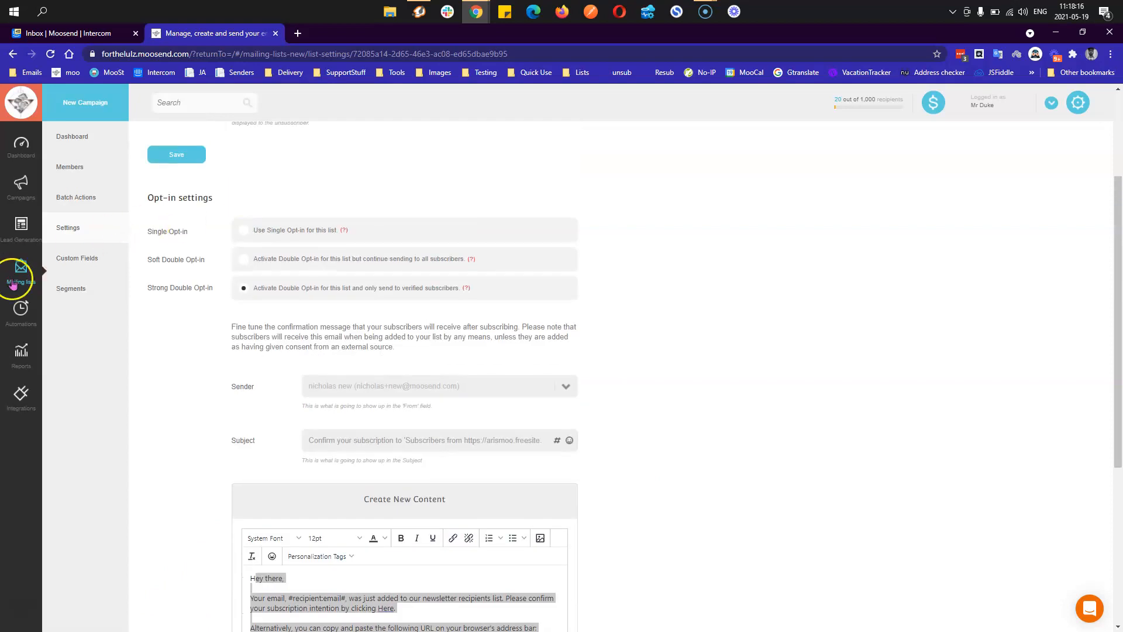
# Step: Start a new custom field for the mailing list and name it "test"
pyautogui.click(86, 259)
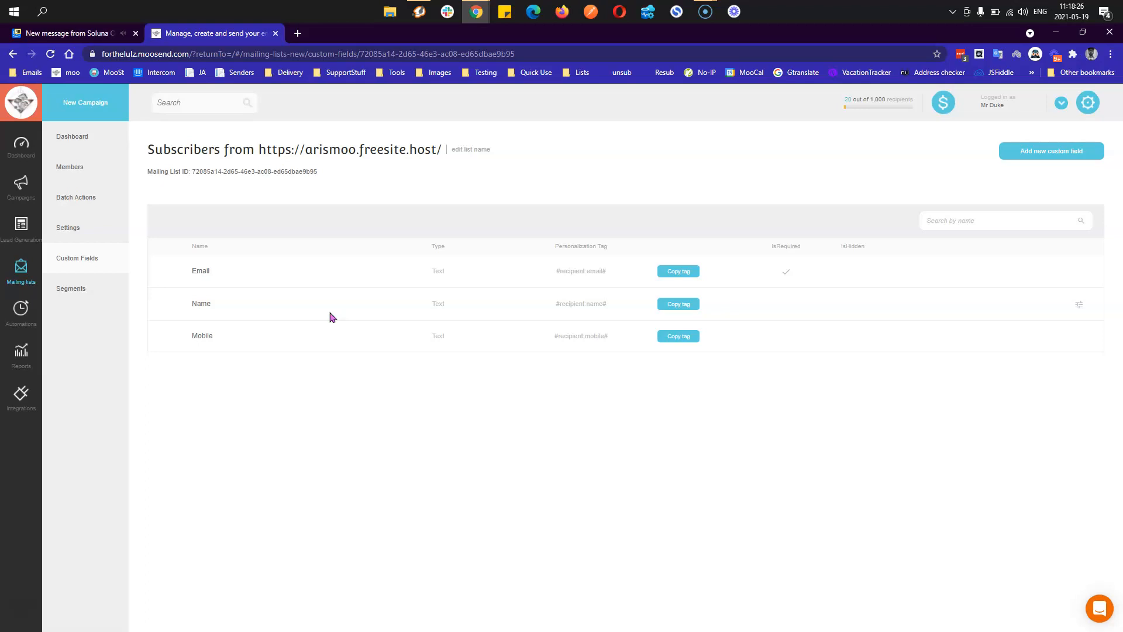
pyautogui.click(1067, 153)
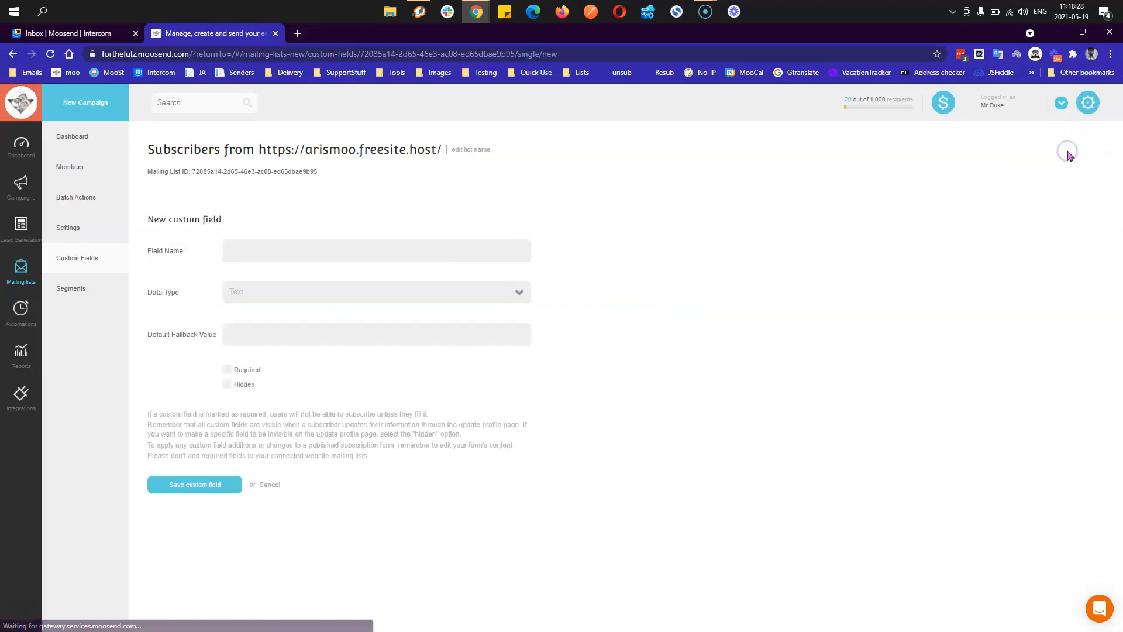
pyautogui.click(333, 248)
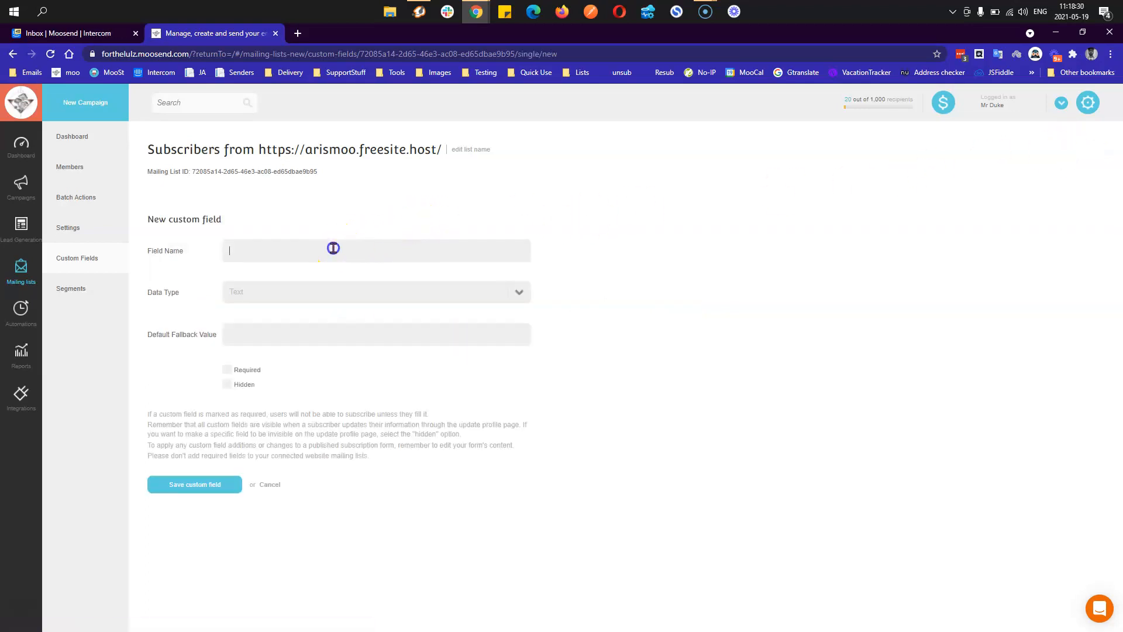
pyautogui.click(319, 293)
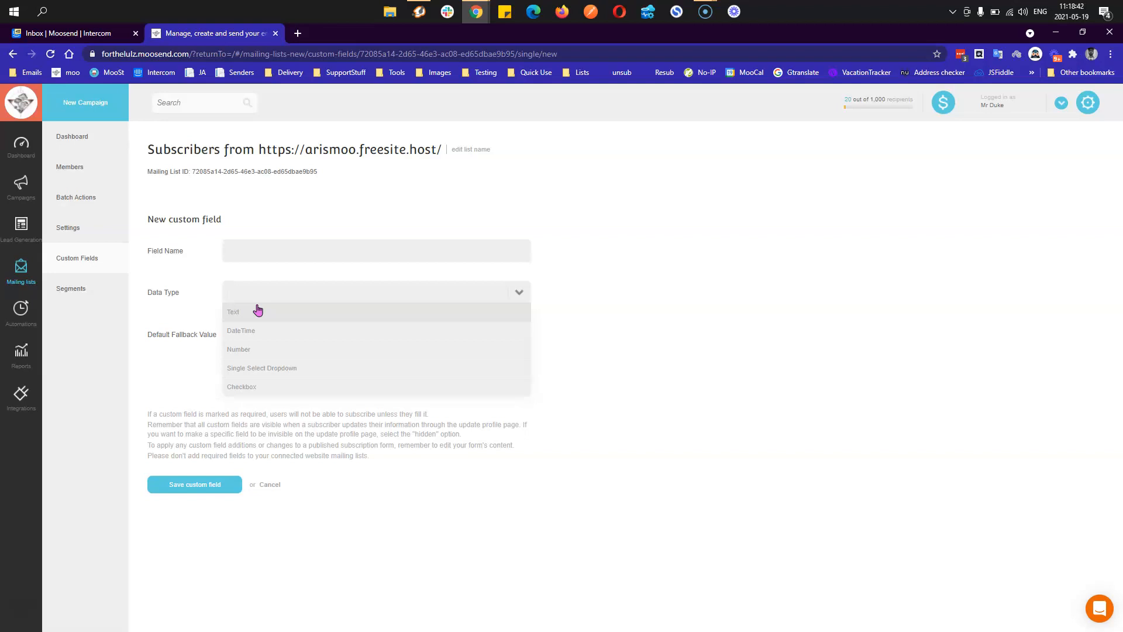
pyautogui.click(300, 251)
pyautogui.write('test')
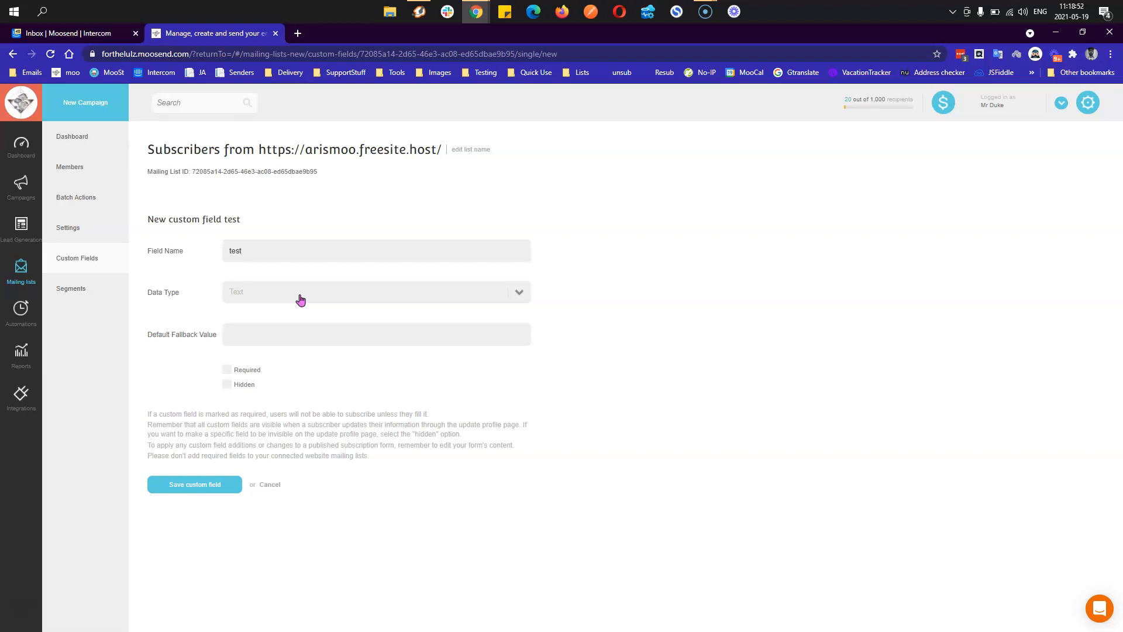
# Step: Set the custom field's data type to Single Select Dropdown with the options "test1" and "test2"
pyautogui.click(301, 298)
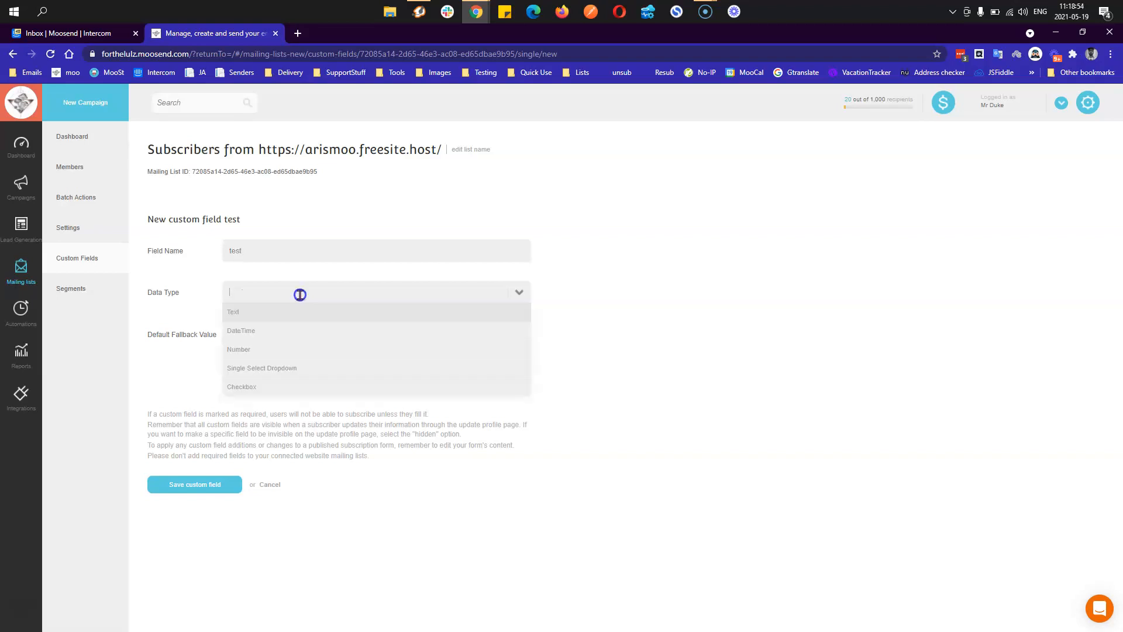
pyautogui.click(297, 348)
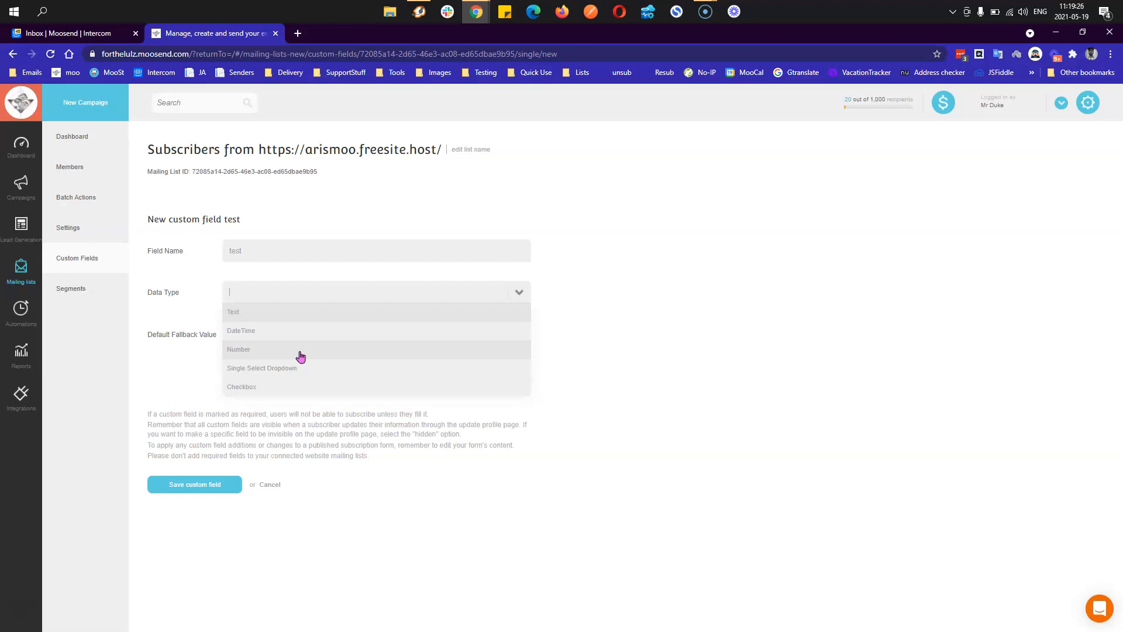
pyautogui.click(301, 367)
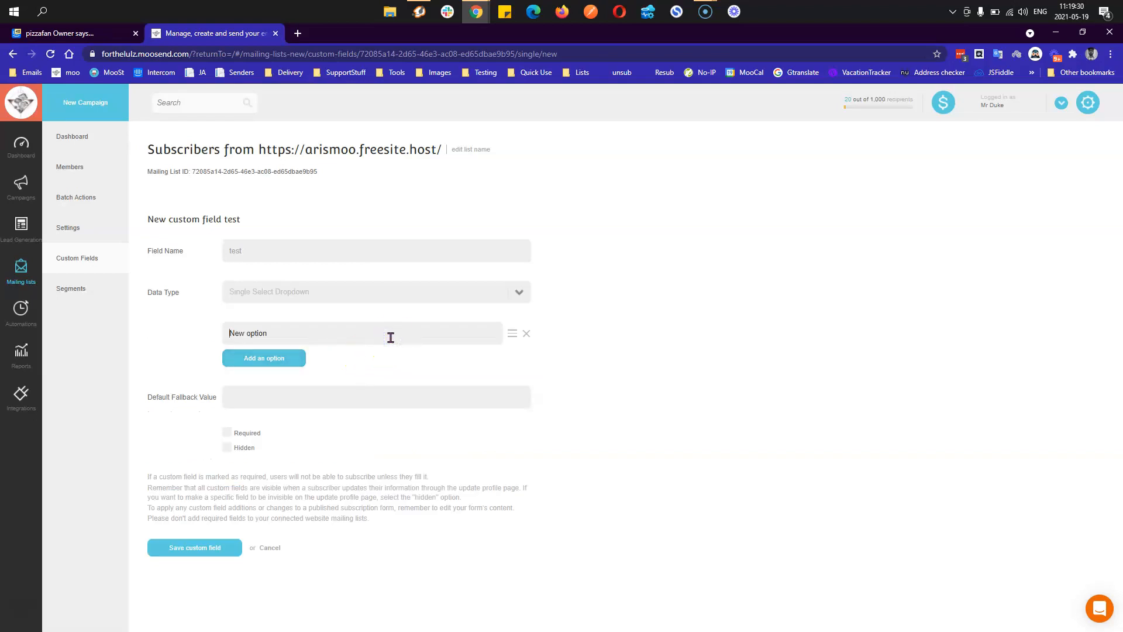
pyautogui.write('test1')
pyautogui.click(269, 363)
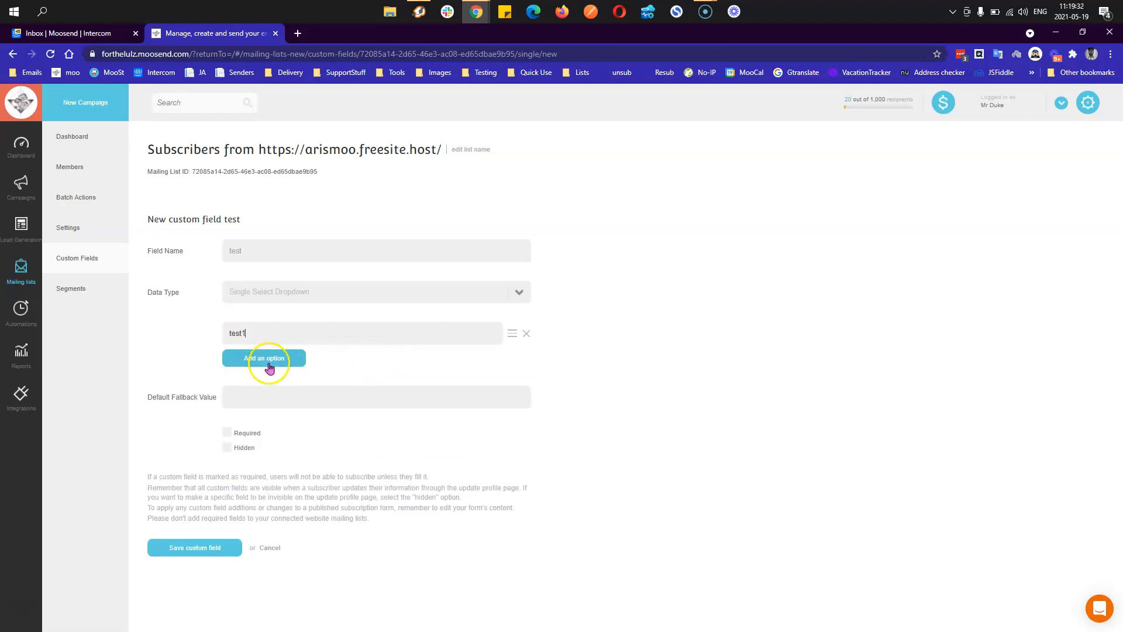
pyautogui.write('test2')
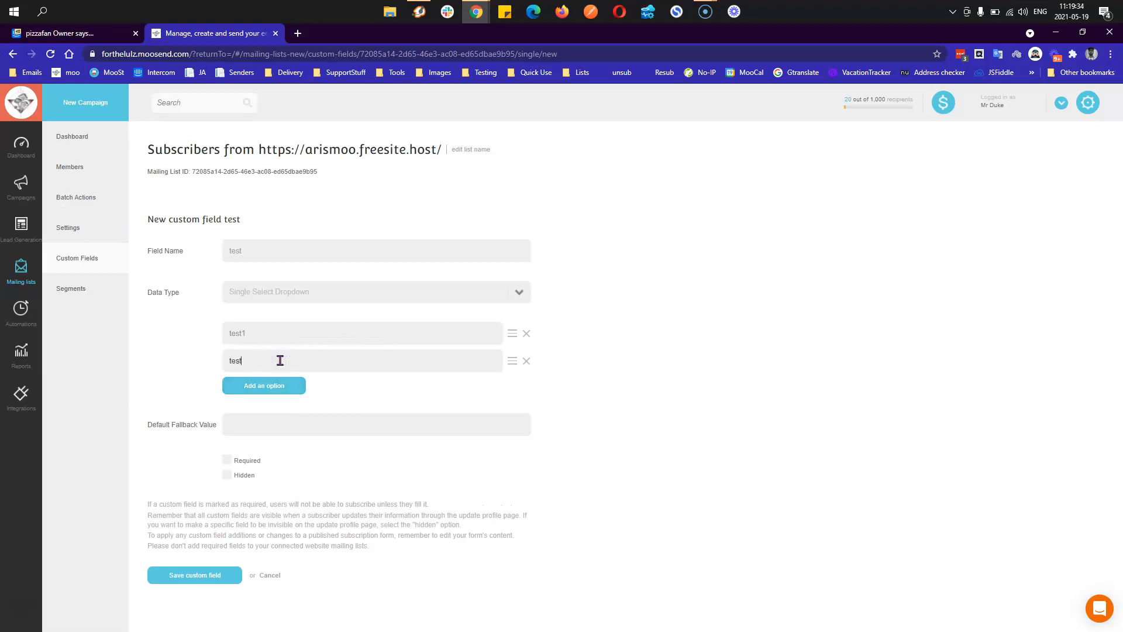
# Step: Add a "test3" option and one more option with its default text to the dropdown field
pyautogui.click(285, 377)
pyautogui.write('te')
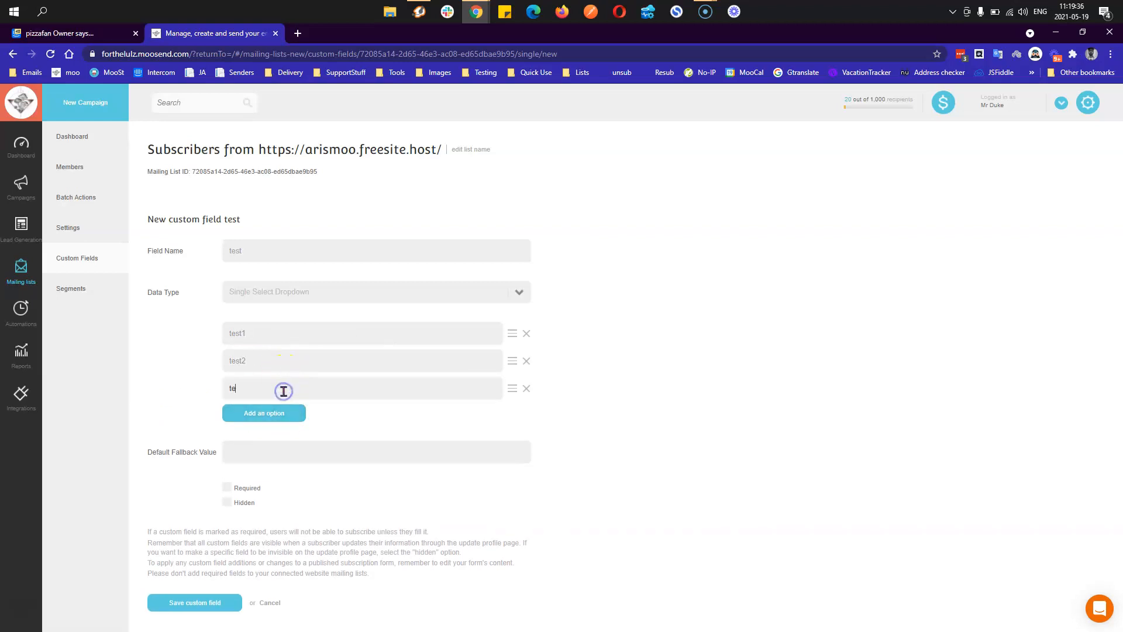
pyautogui.write('st3')
pyautogui.click(287, 411)
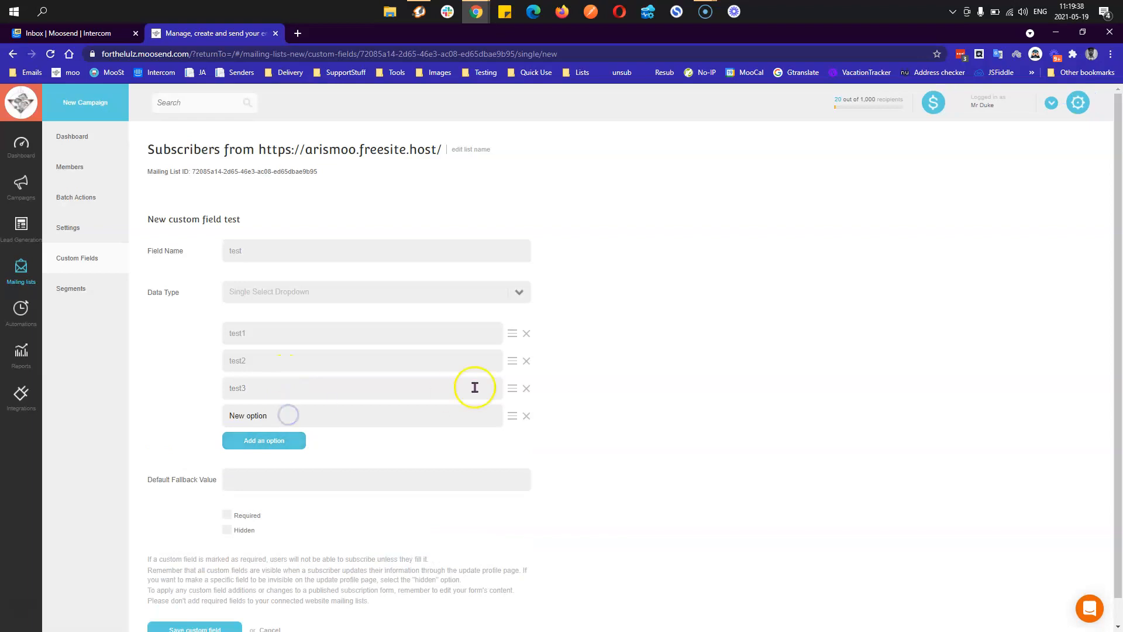
pyautogui.moveTo(513, 392)
pyautogui.mouseDown()
pyautogui.moveTo(513, 361)
pyautogui.moveTo(510, 392)
pyautogui.mouseUp()
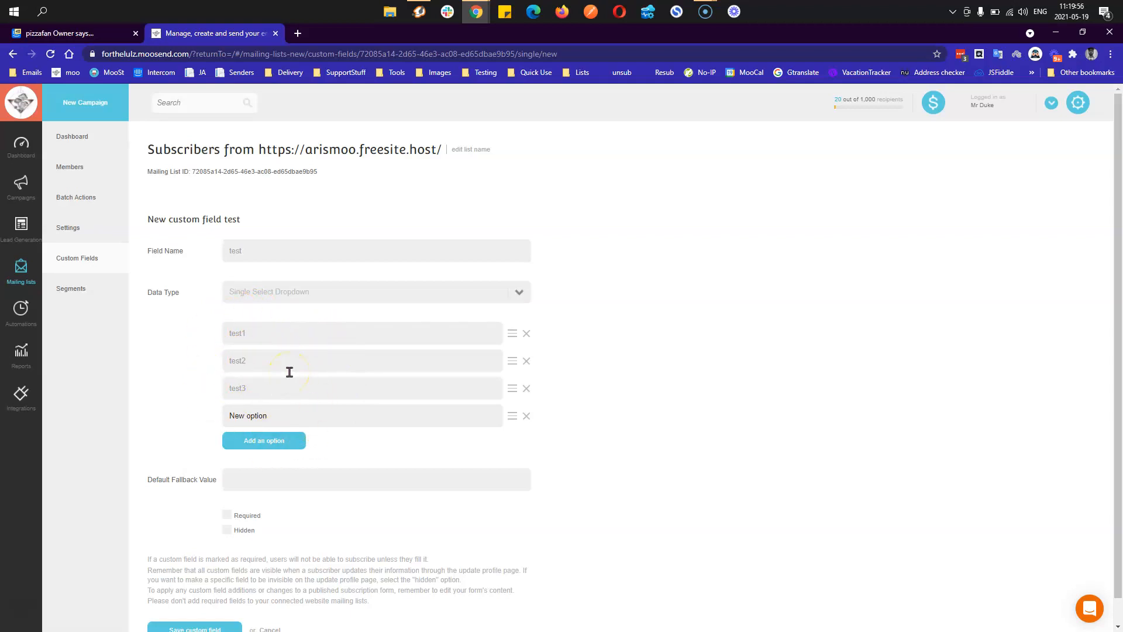
# Step: Change the custom field's data type to Checkbox, and save it under the name "test1"
pyautogui.click(316, 297)
pyautogui.click(314, 386)
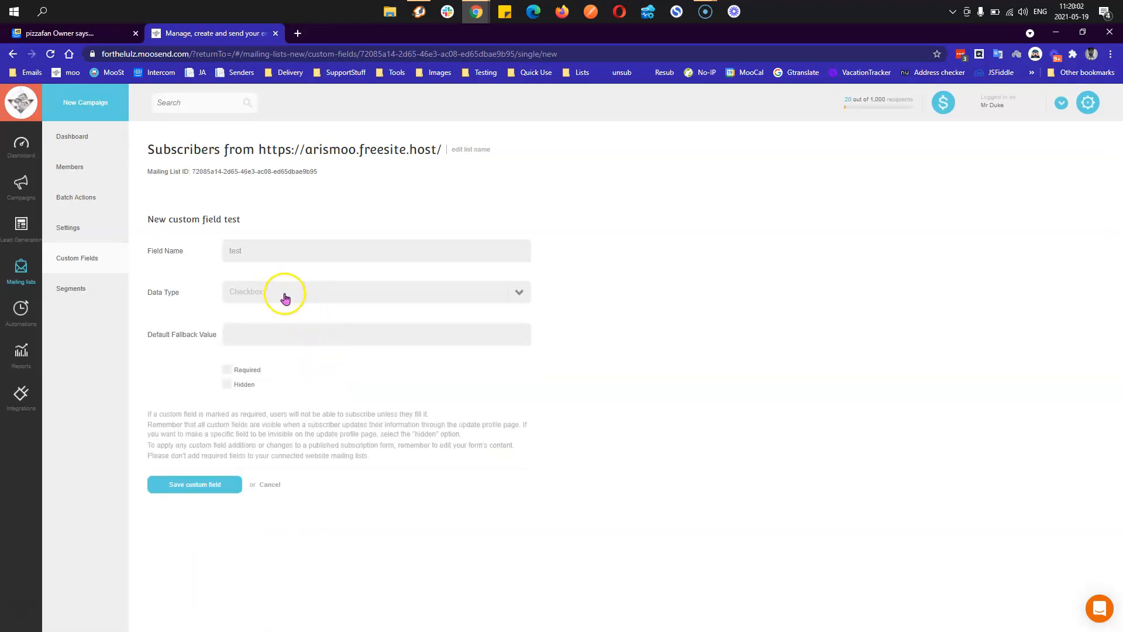
pyautogui.doubleClick(271, 251)
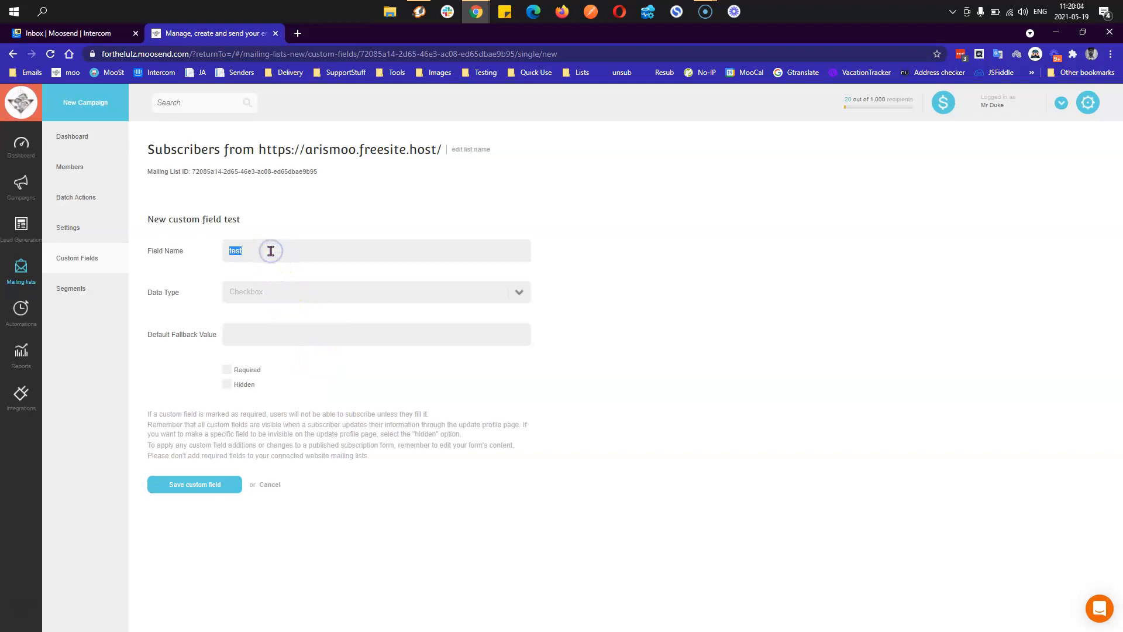
pyautogui.click(271, 250)
pyautogui.write('1')
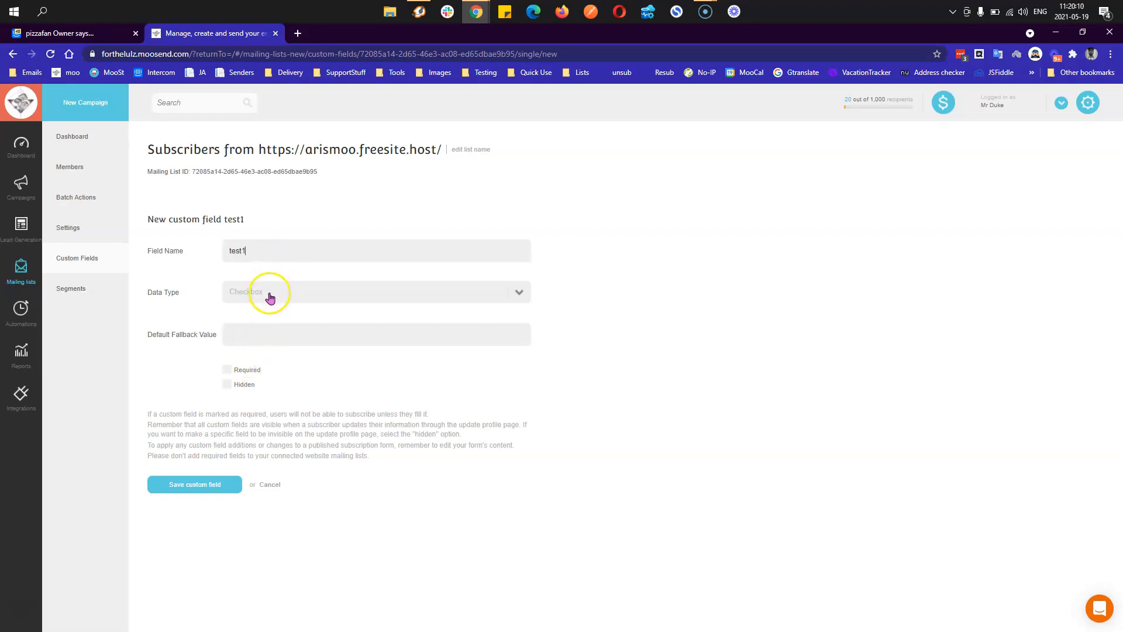
pyautogui.click(213, 483)
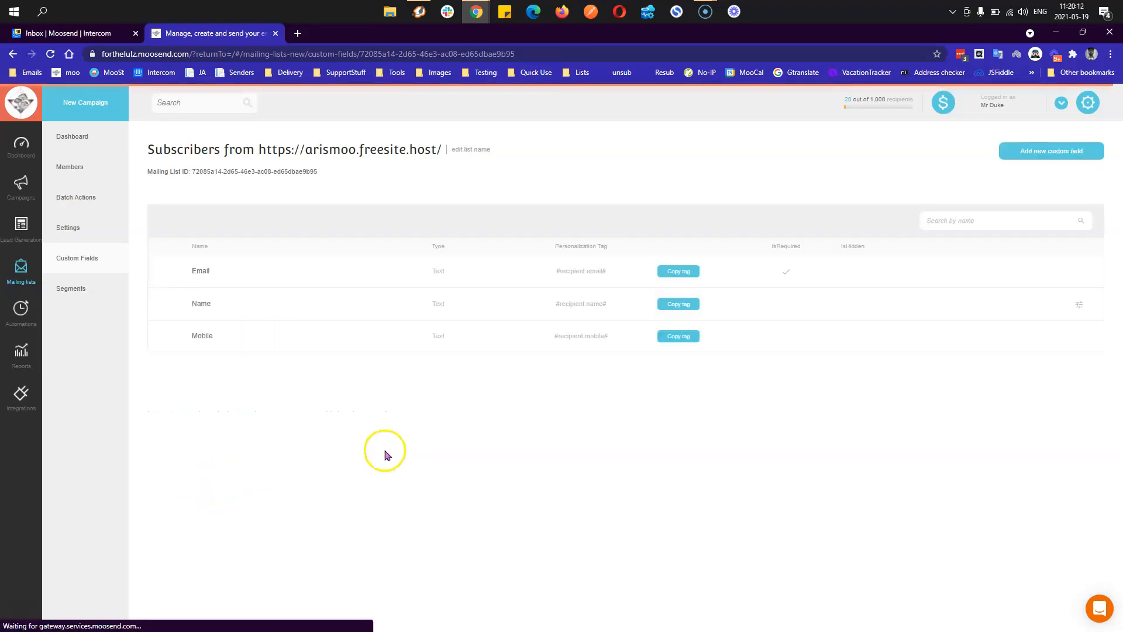
# Step: Create and save another custom field named "test2" with the Checkbox data type
pyautogui.click(1047, 154)
pyautogui.click(363, 255)
pyautogui.write('test2')
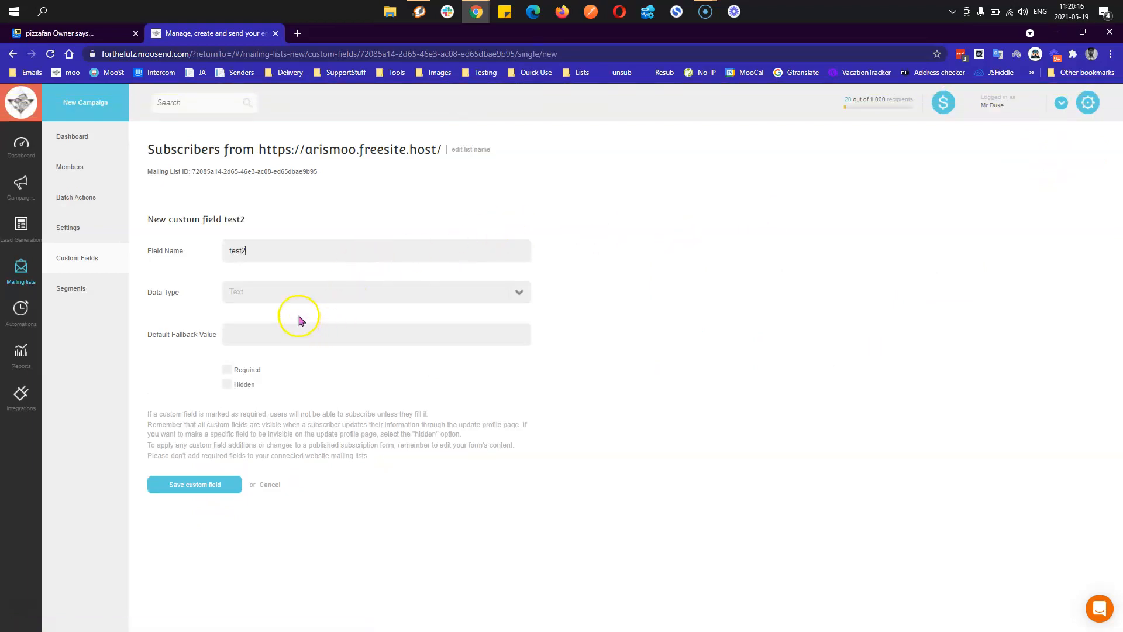
pyautogui.click(295, 292)
pyautogui.click(297, 385)
pyautogui.click(224, 489)
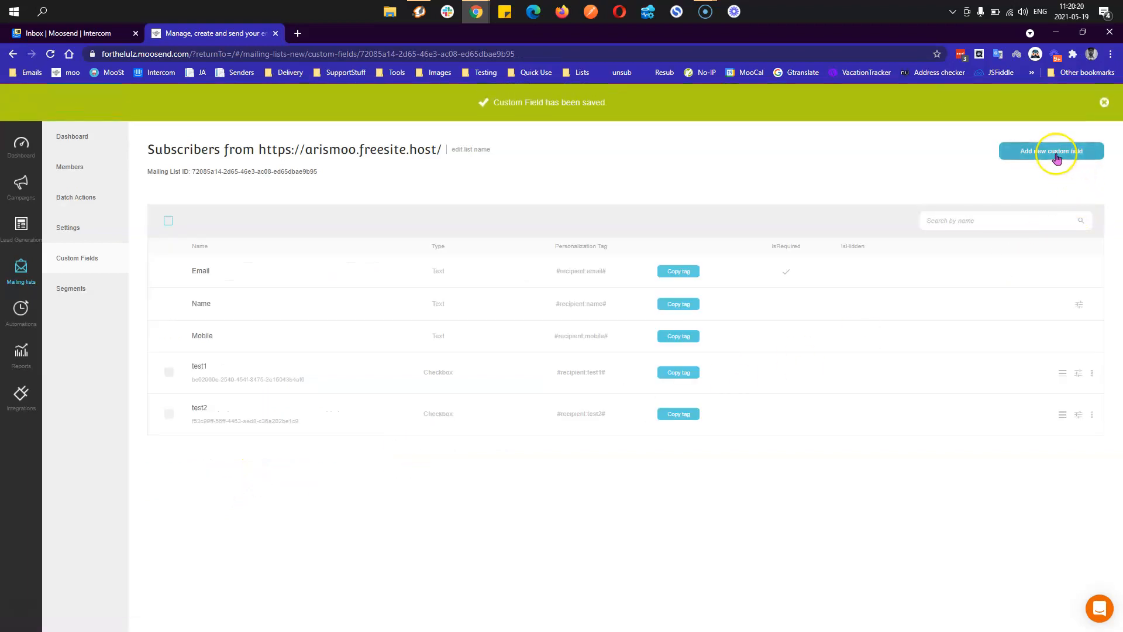
# Step: Create and save a third custom field named "test3" with the Checkbox data type
pyautogui.click(1057, 154)
pyautogui.click(251, 250)
pyautogui.write('test3')
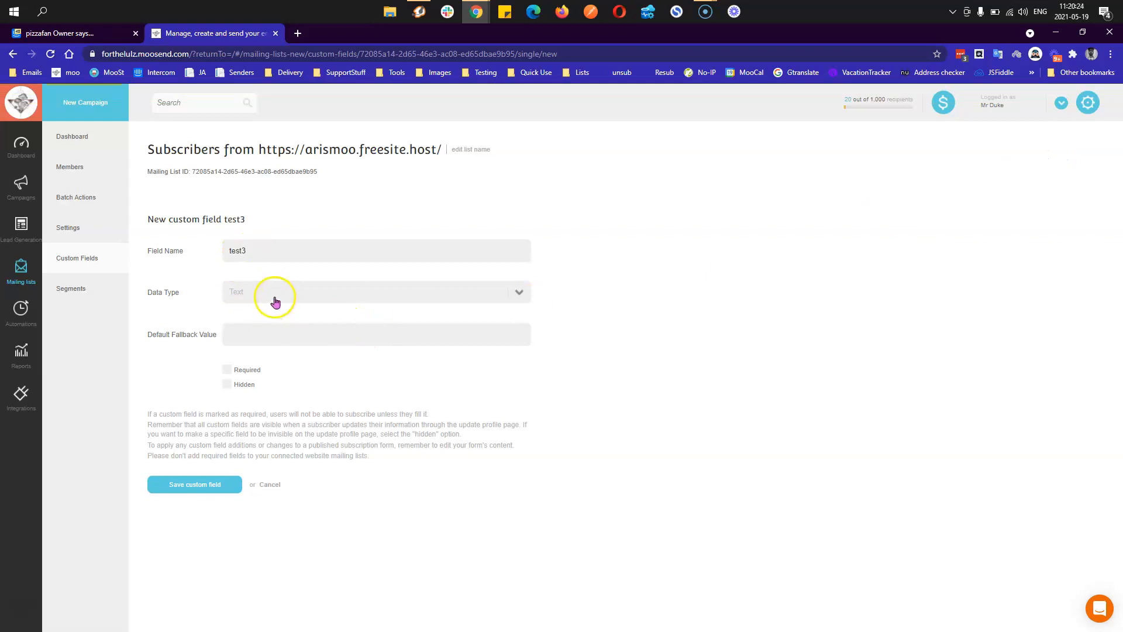
pyautogui.click(273, 292)
pyautogui.click(216, 482)
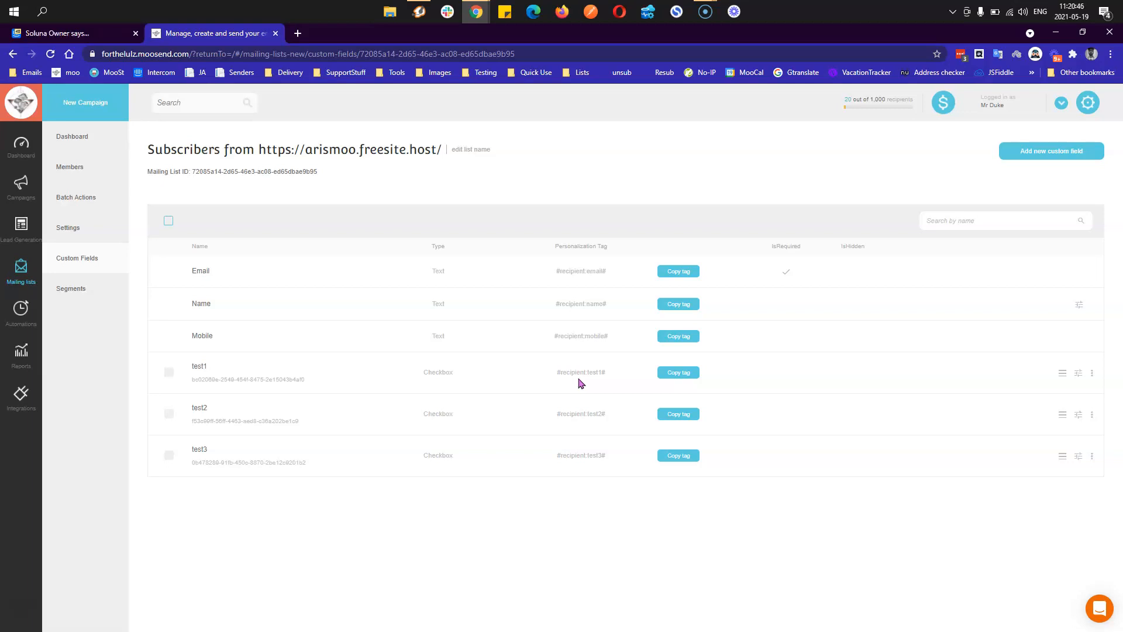
# Step: Open a blank new custom field and review its Required and Hidden settings without saving
pyautogui.click(1028, 152)
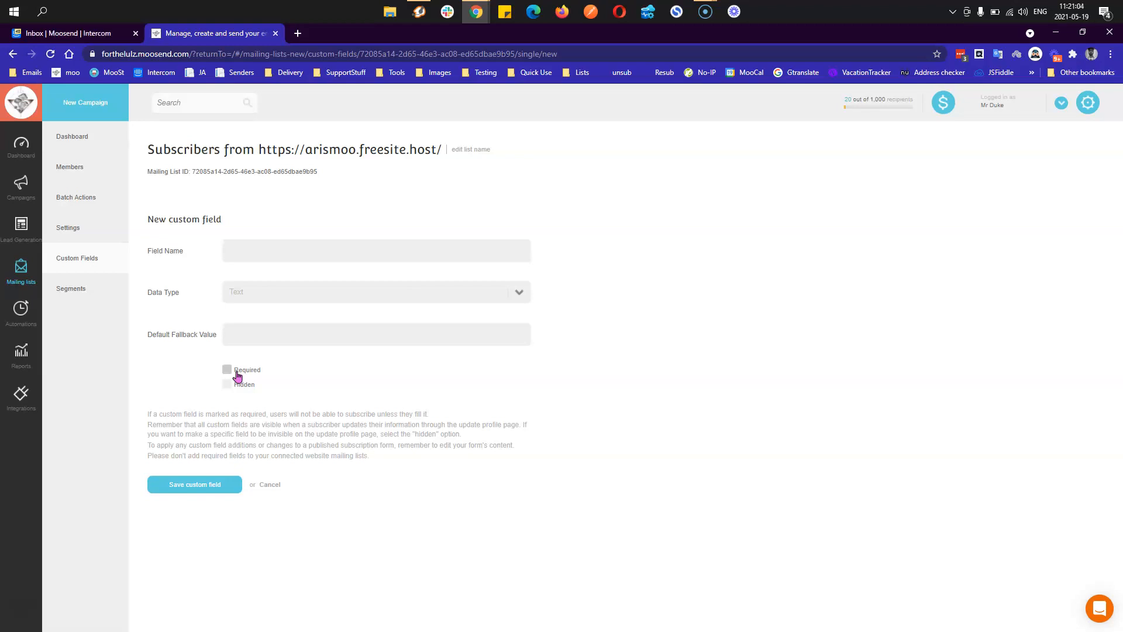
pyautogui.click(234, 397)
# Step: Start a new custom segment for the mailing list and name it "test segment"
pyautogui.click(90, 285)
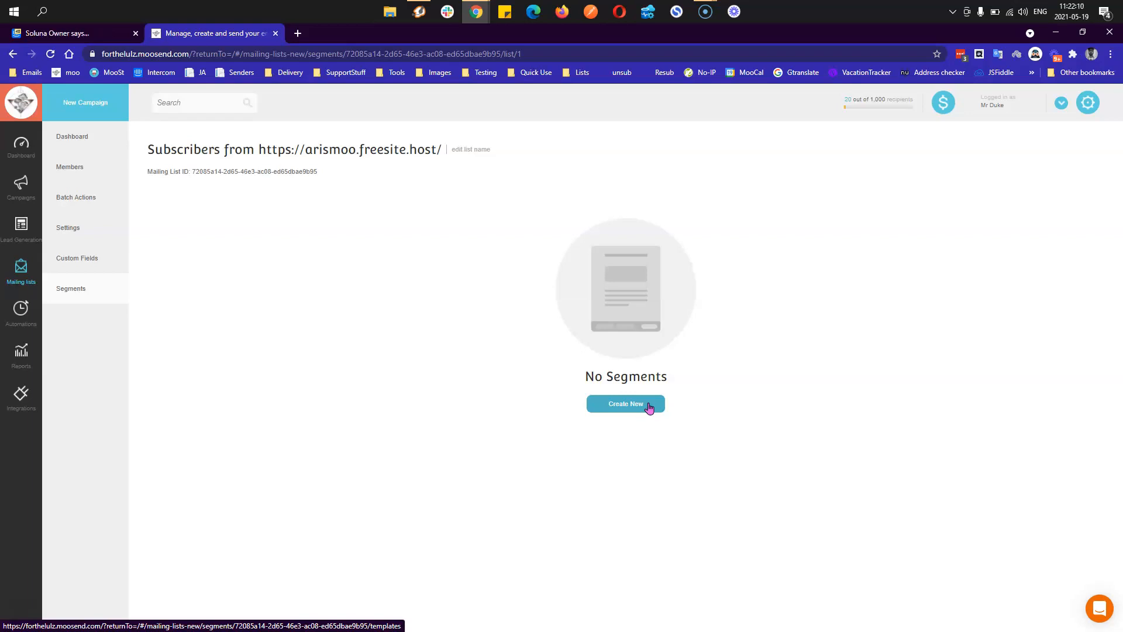
pyautogui.click(648, 405)
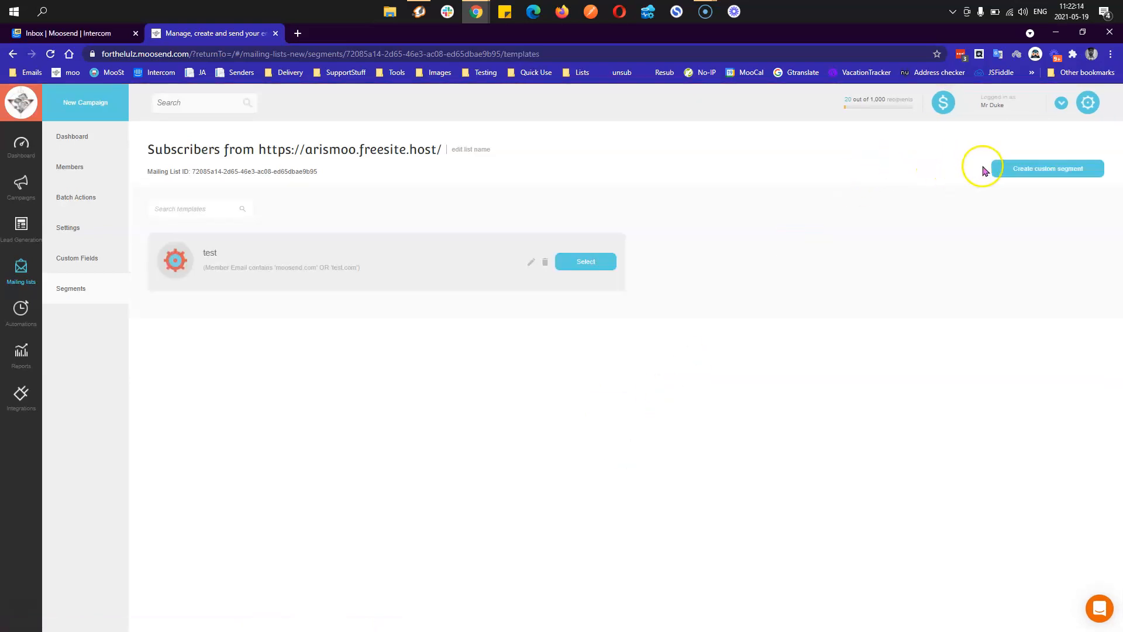
pyautogui.click(1006, 170)
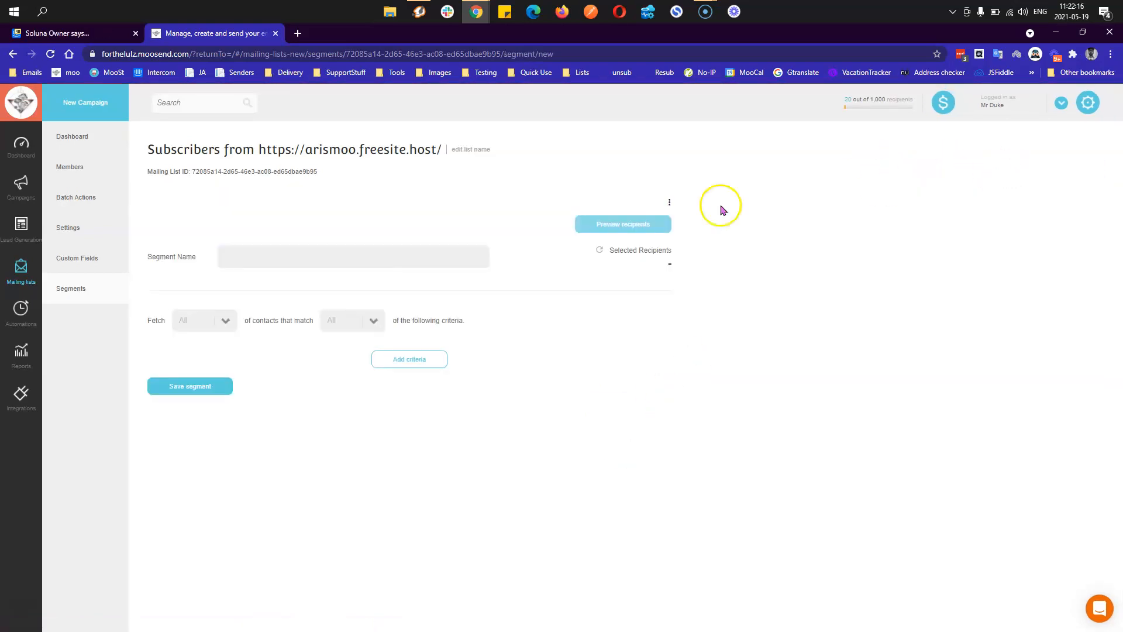
pyautogui.click(403, 253)
pyautogui.write('ts')
pyautogui.write('st segment')
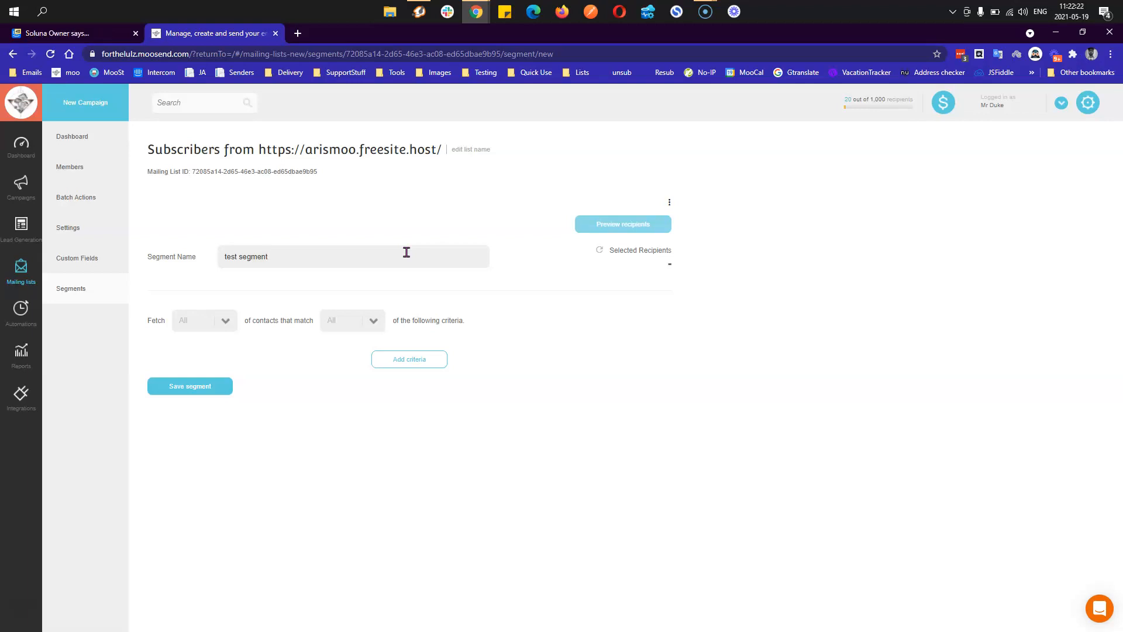
# Step: Add an empty criterion to the segment and review the All and Any matching options, keeping All
pyautogui.click(420, 364)
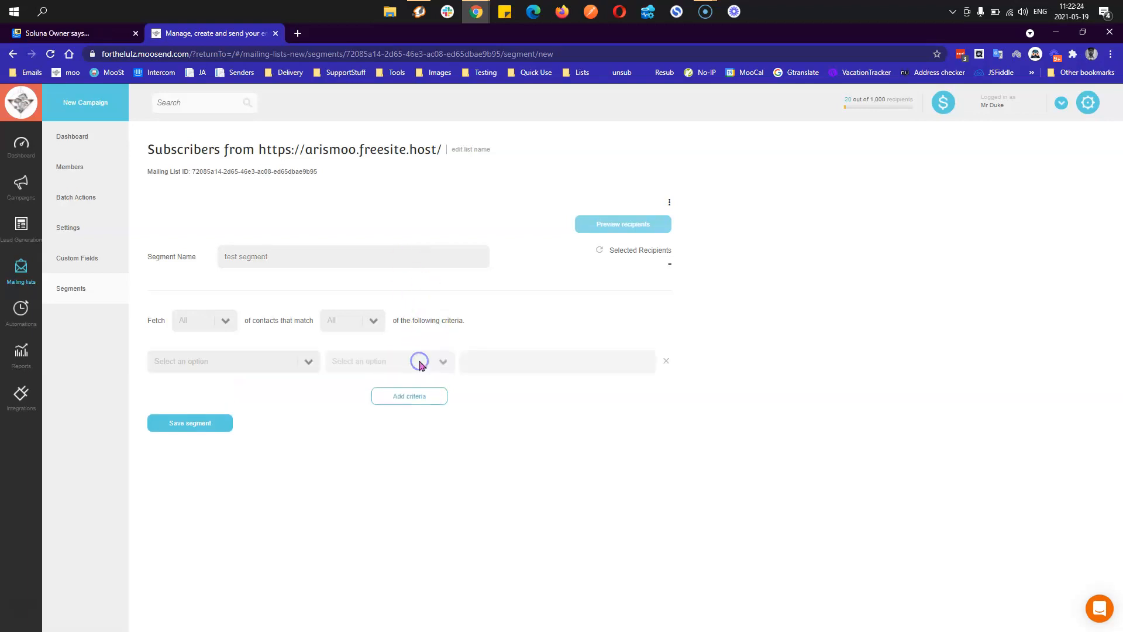
pyautogui.click(279, 352)
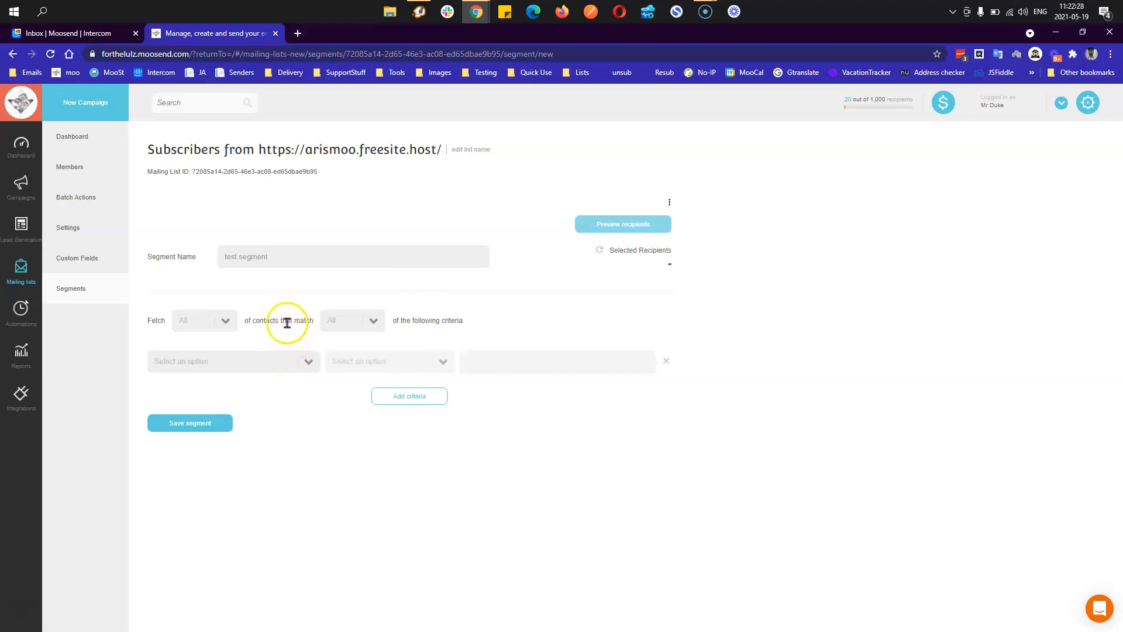
pyautogui.click(357, 322)
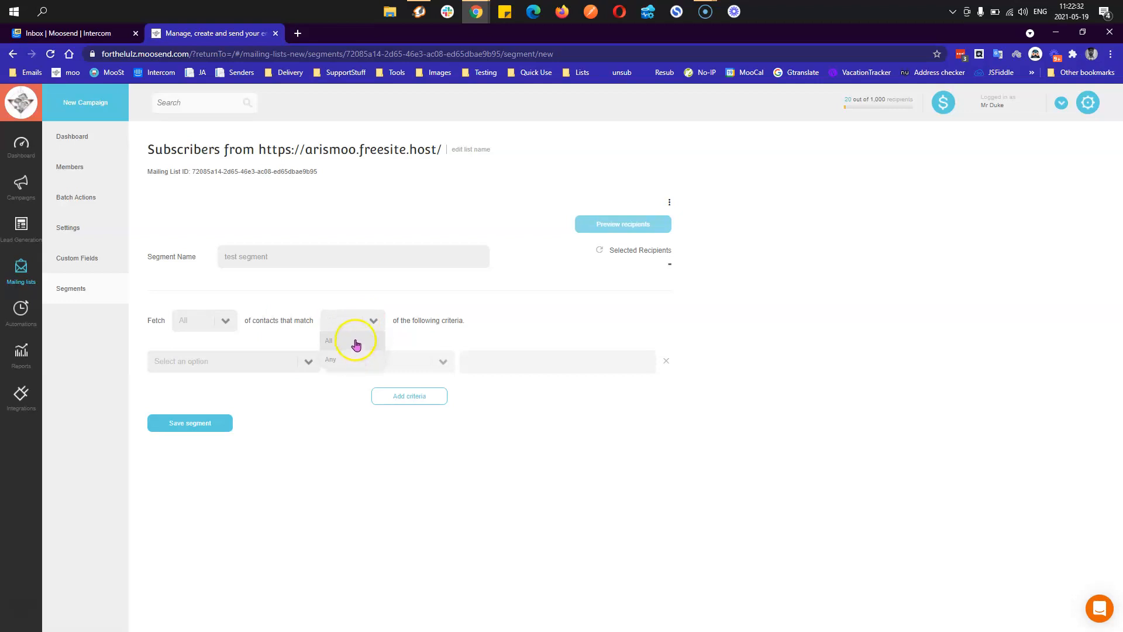
pyautogui.click(349, 360)
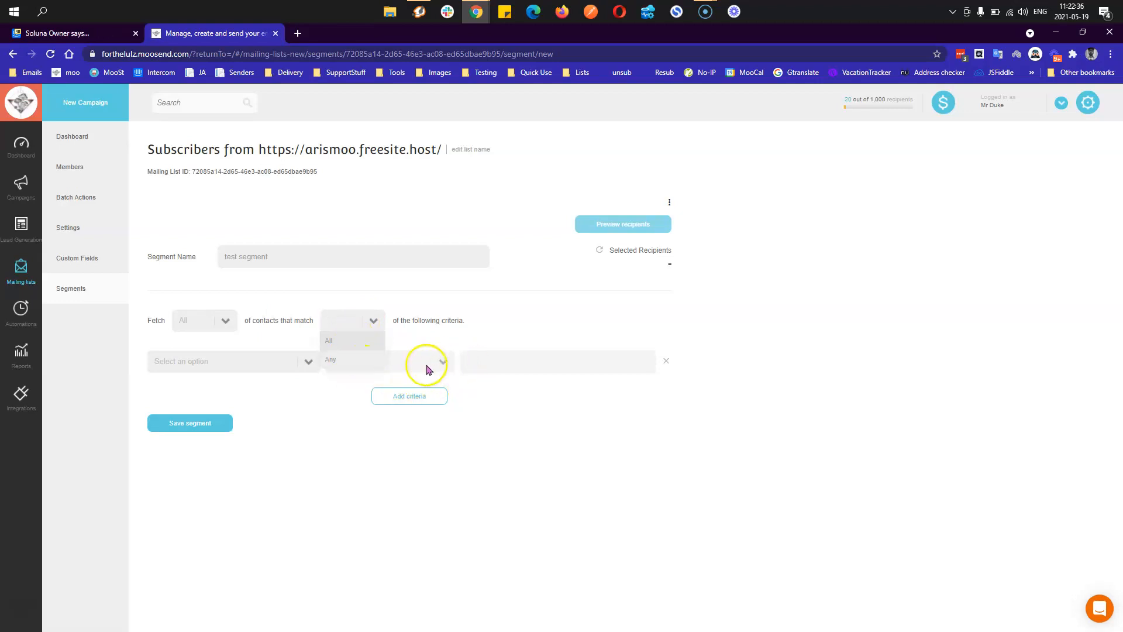
pyautogui.click(413, 464)
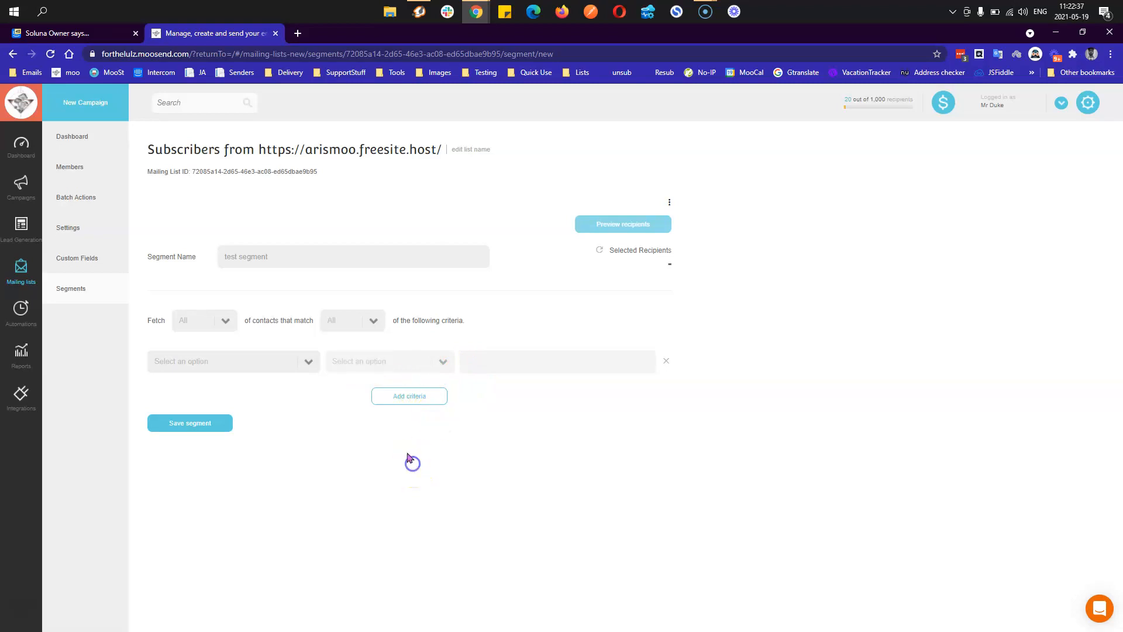
# Step: Set the first criterion to Member Email contains "moosend.com"
pyautogui.click(300, 363)
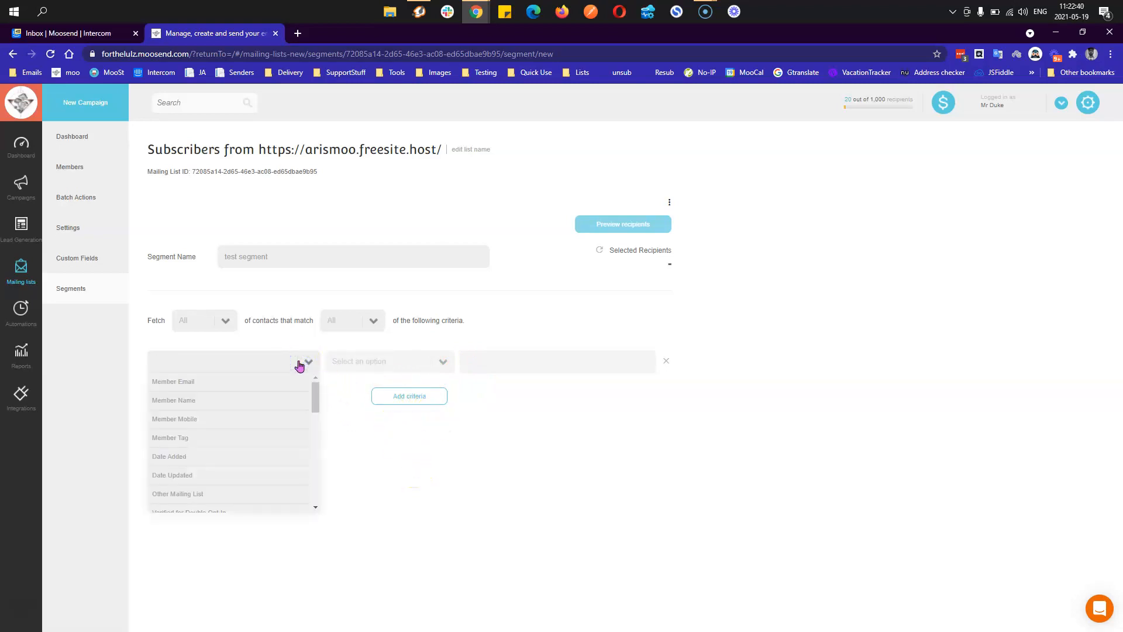
pyautogui.click(276, 387)
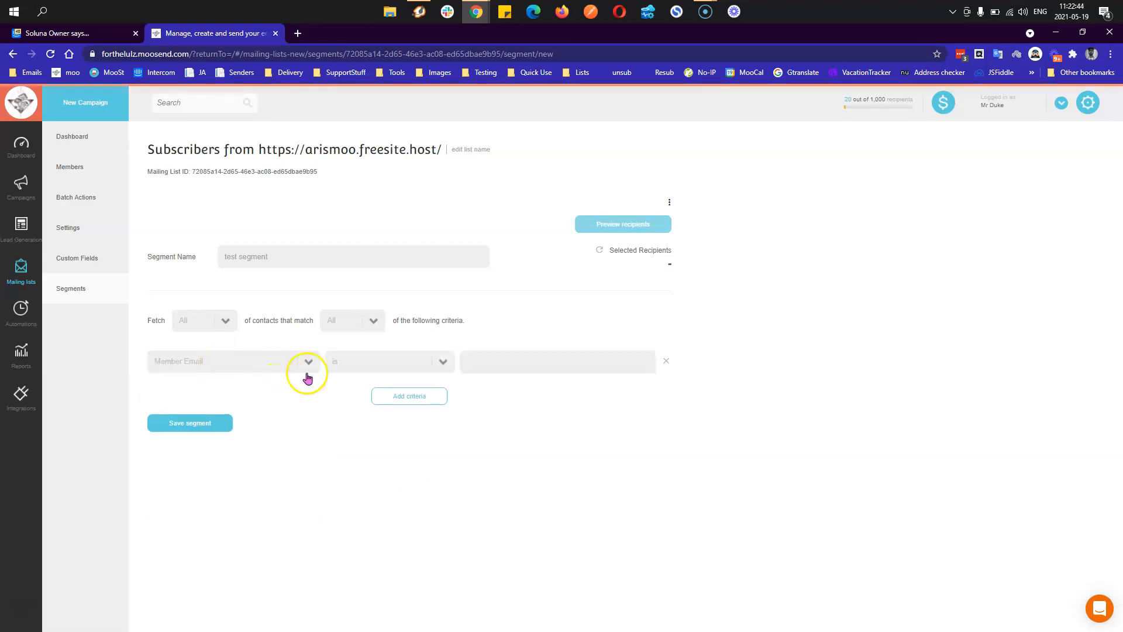
pyautogui.click(362, 365)
pyautogui.click(373, 417)
pyautogui.click(498, 365)
pyautogui.write('moosend.co')
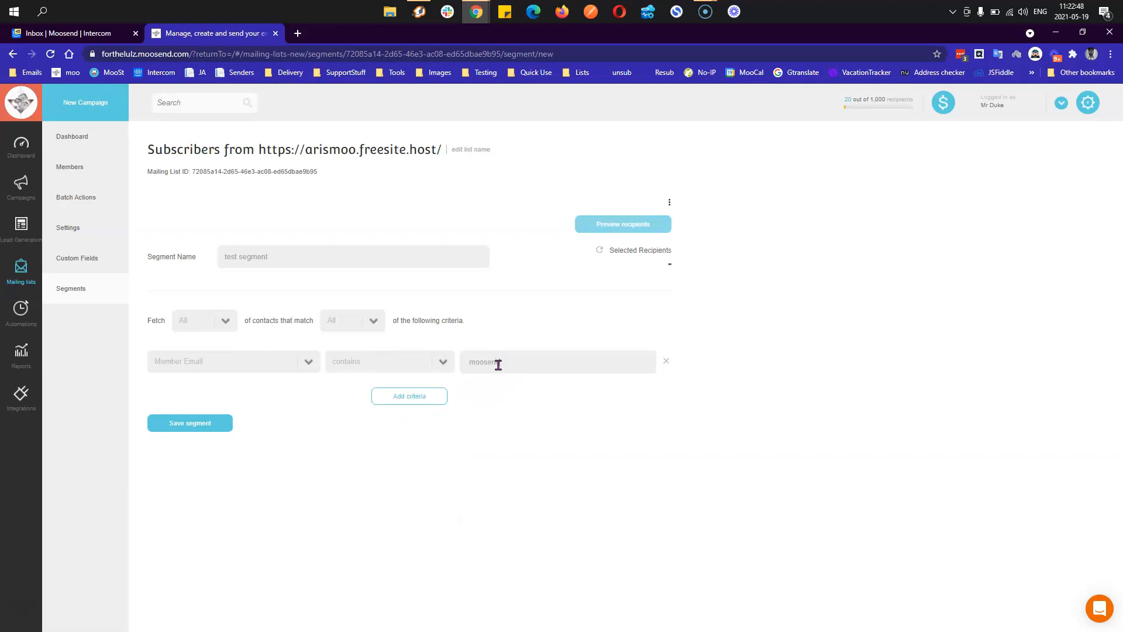
pyautogui.write('m')
pyautogui.click(534, 426)
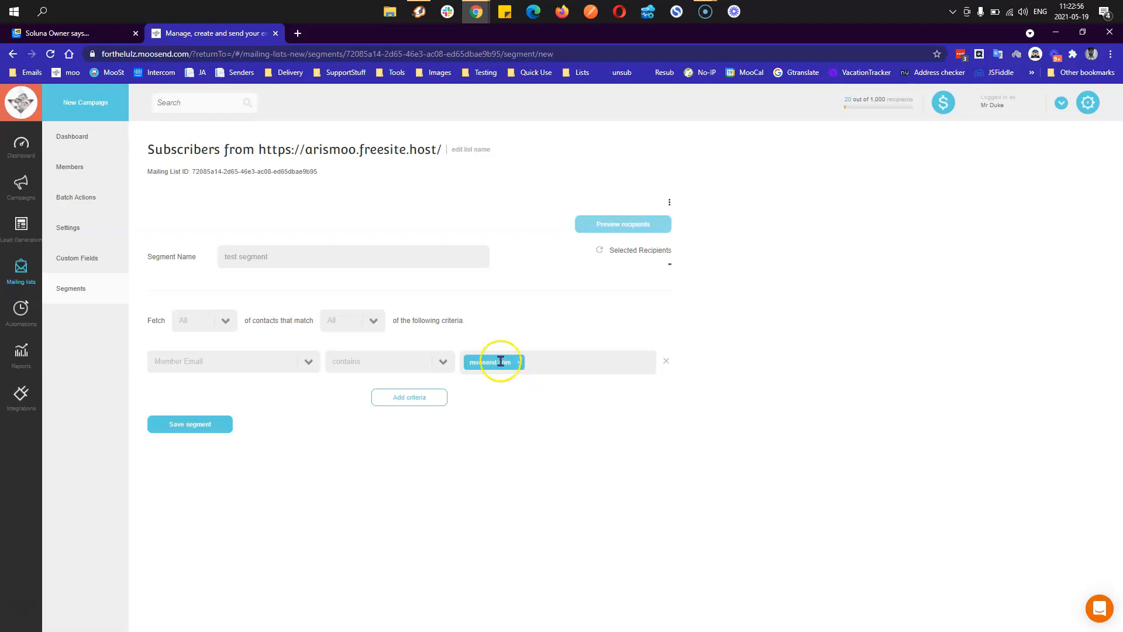
# Step: Refresh the selected recipients count and preview the matching recipients, reviewing the save as template and CSV and Excel export options
pyautogui.click(599, 251)
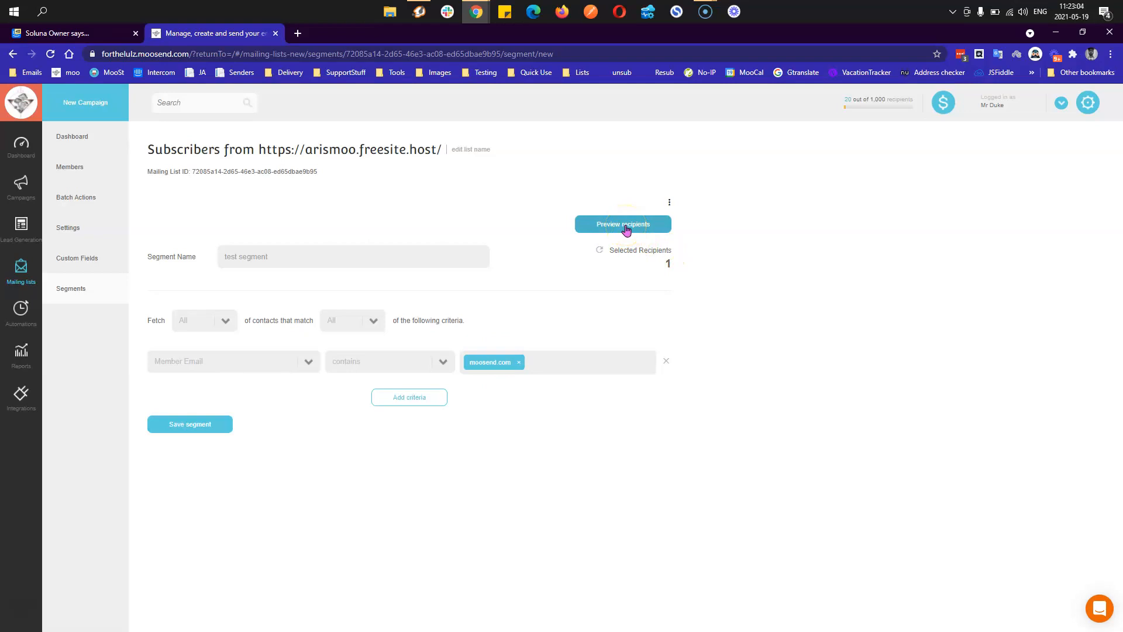
pyautogui.click(625, 226)
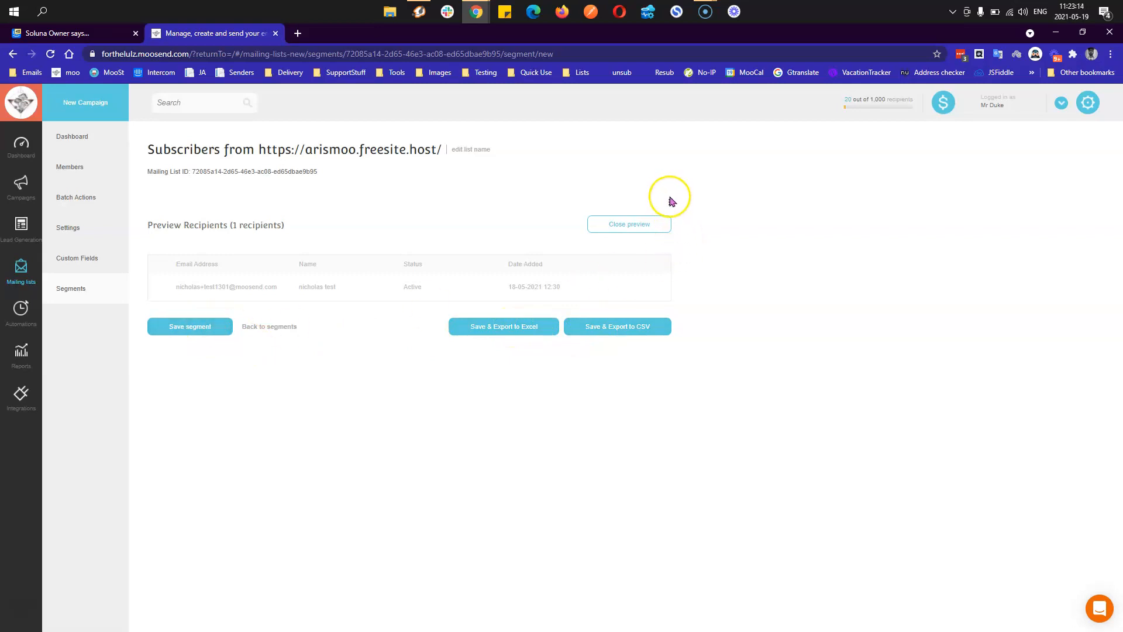
pyautogui.click(669, 202)
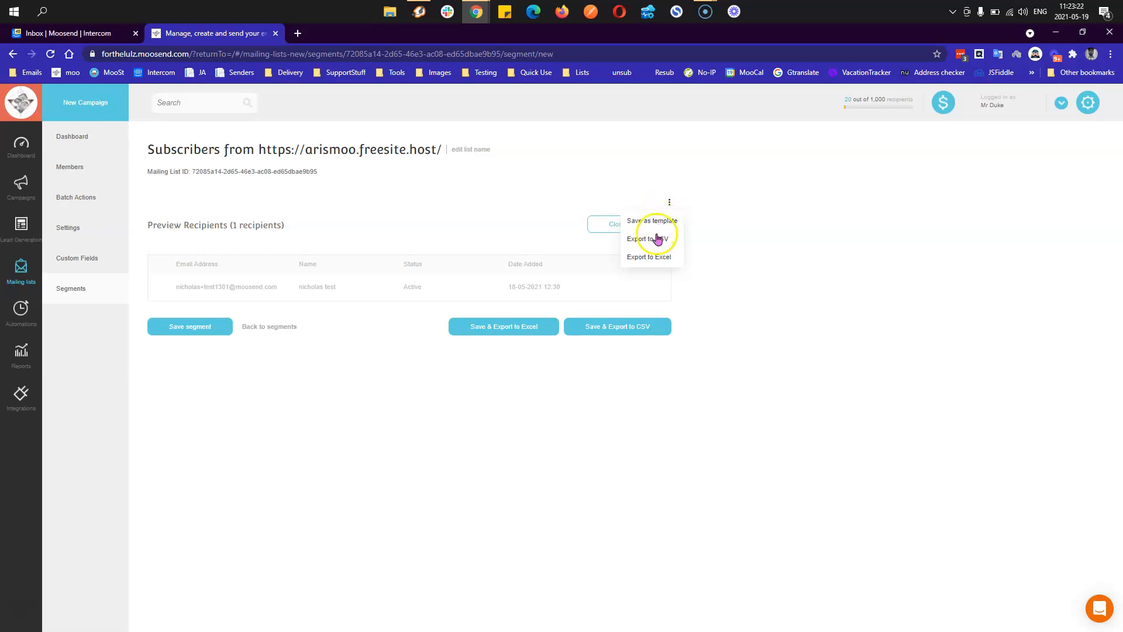
pyautogui.click(595, 222)
pyautogui.click(800, 303)
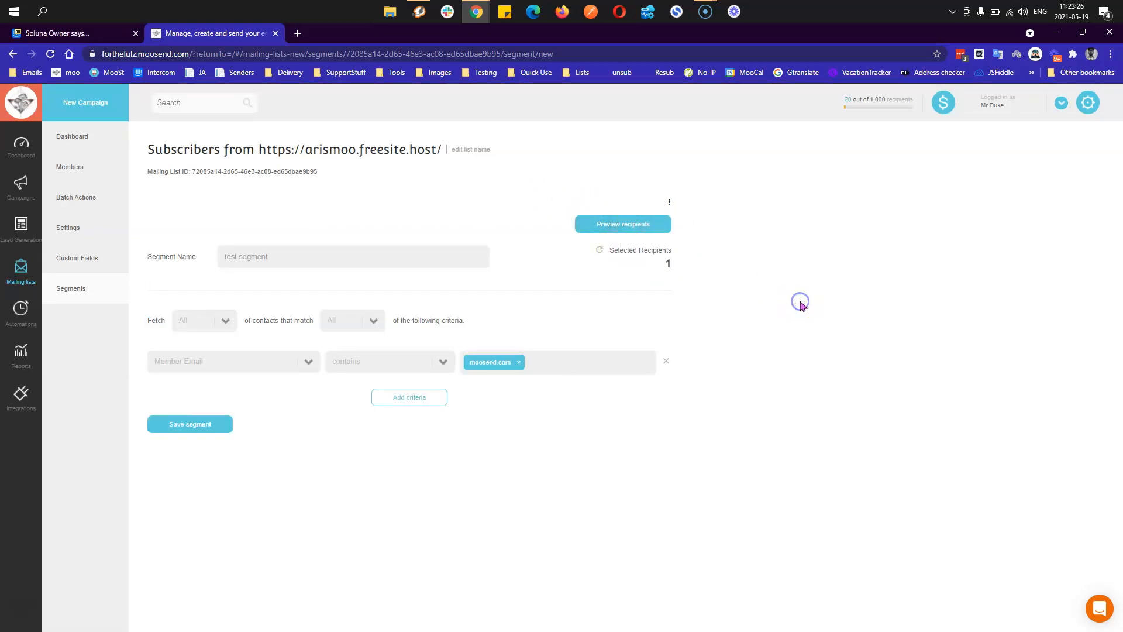
pyautogui.click(670, 202)
pyautogui.click(666, 256)
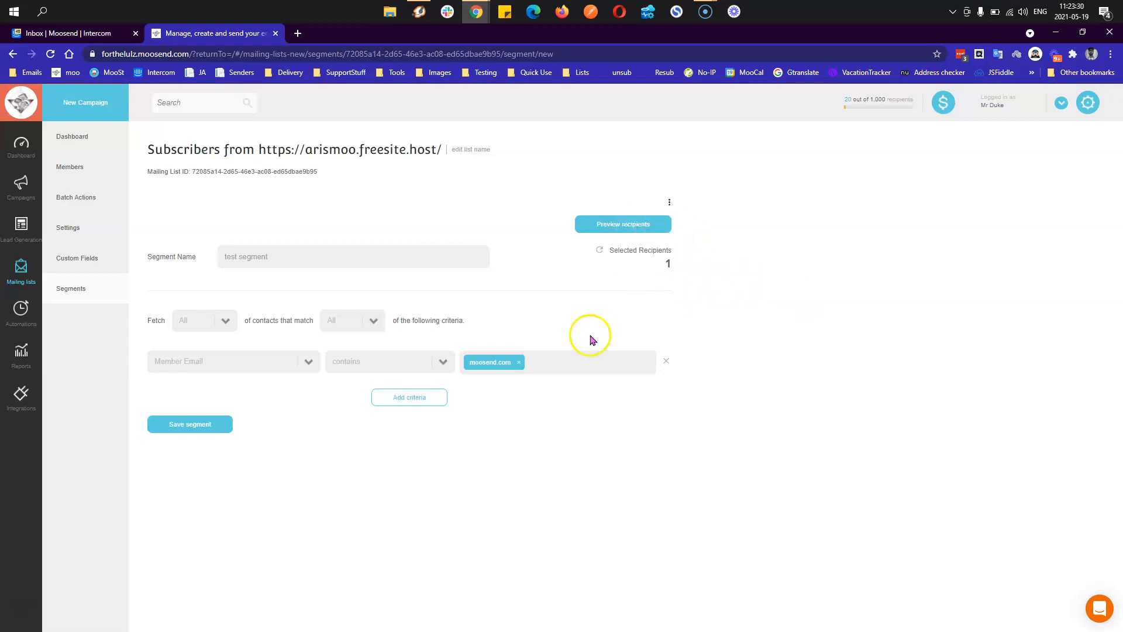
# Step: Add a second criterion to the segment based on Member Name with the contains operator
pyautogui.click(421, 399)
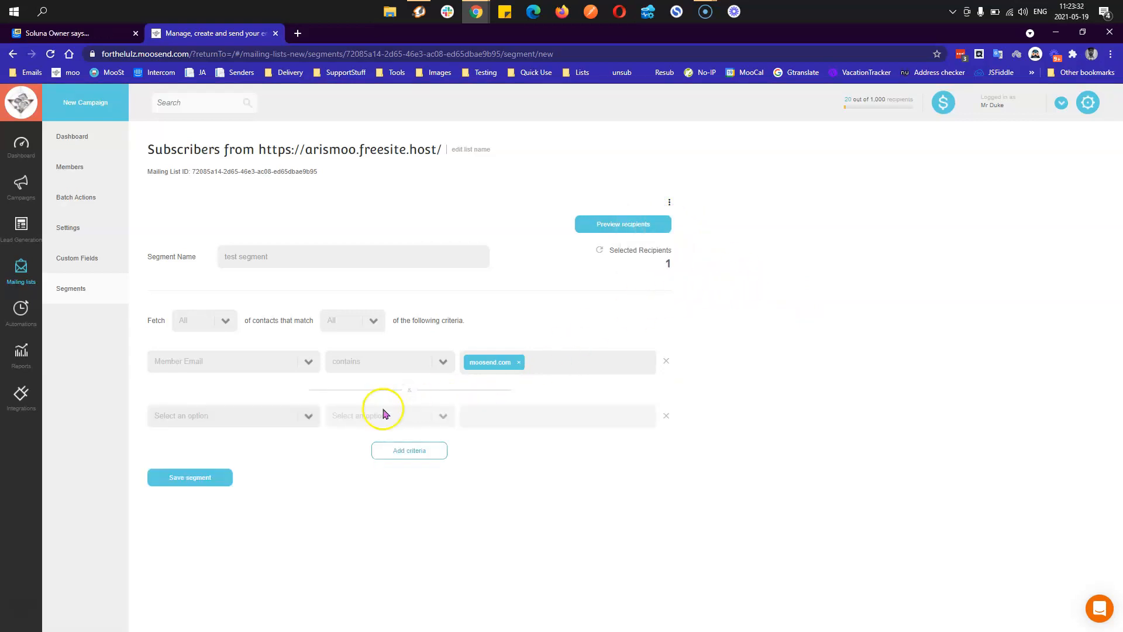
pyautogui.click(268, 417)
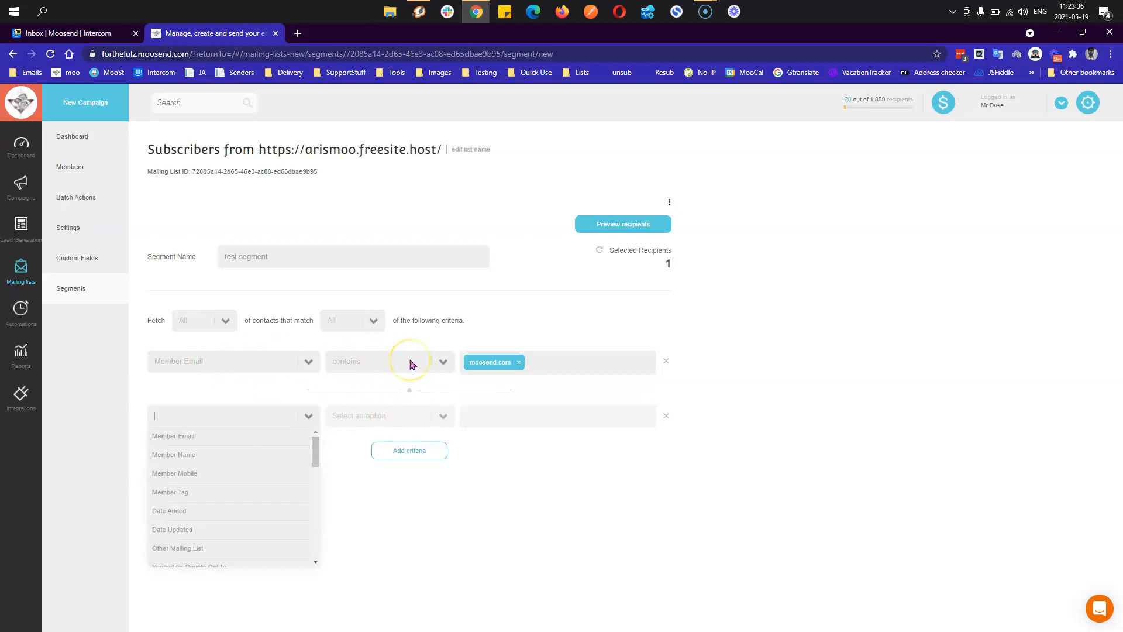
pyautogui.click(222, 454)
pyautogui.click(383, 417)
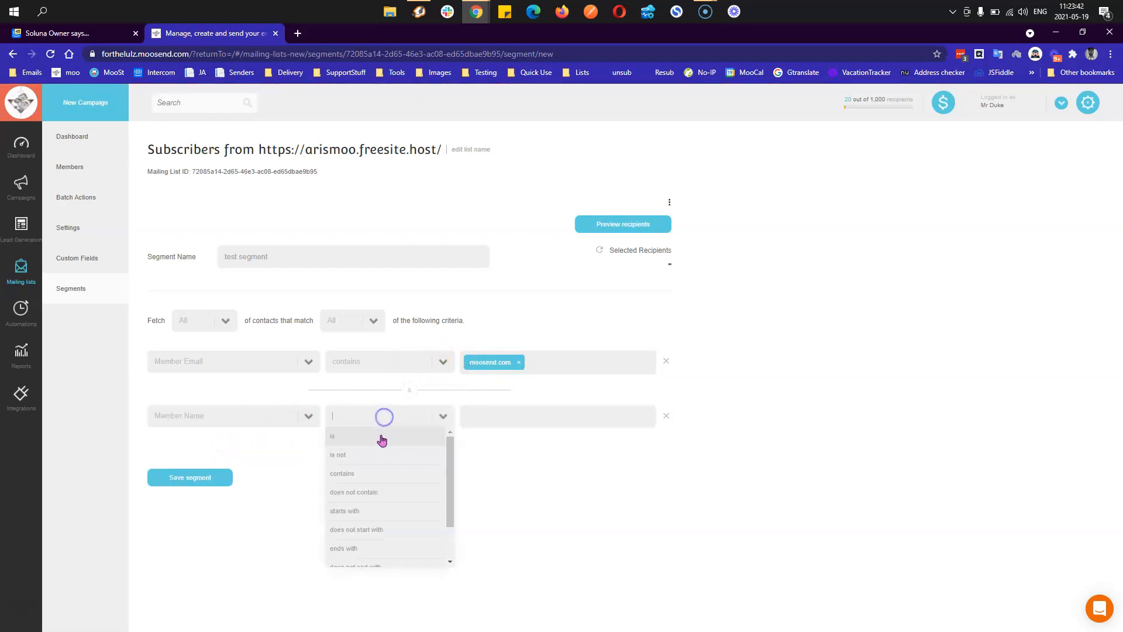
pyautogui.click(387, 478)
pyautogui.click(494, 415)
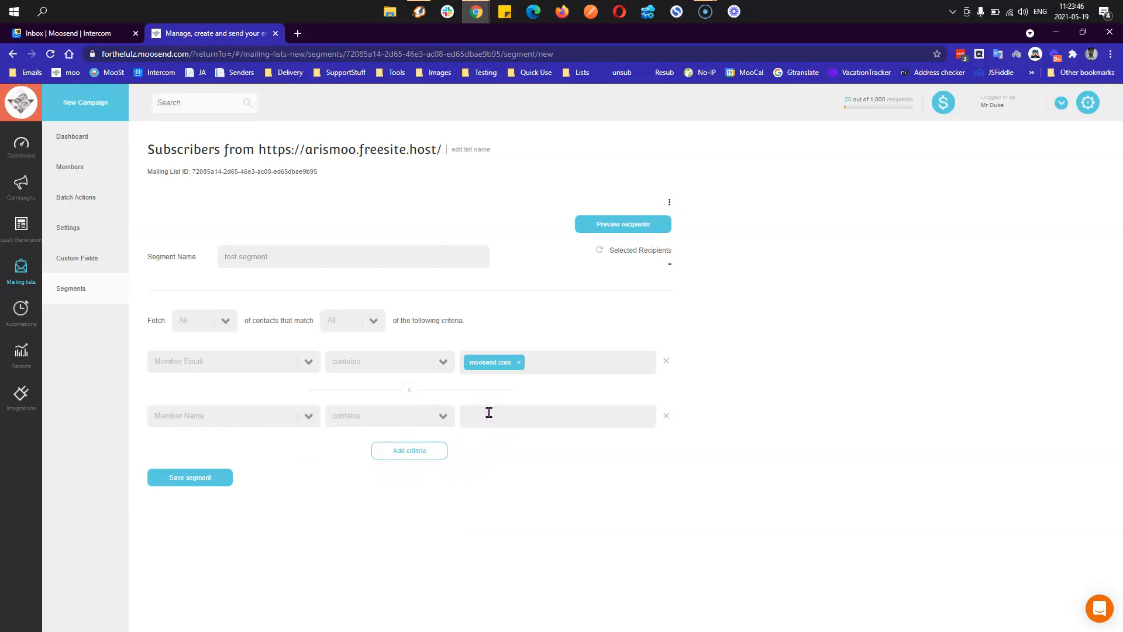
# Step: Change the Member Name criterion's operator to is empty and finally to is not empty
pyautogui.click(426, 419)
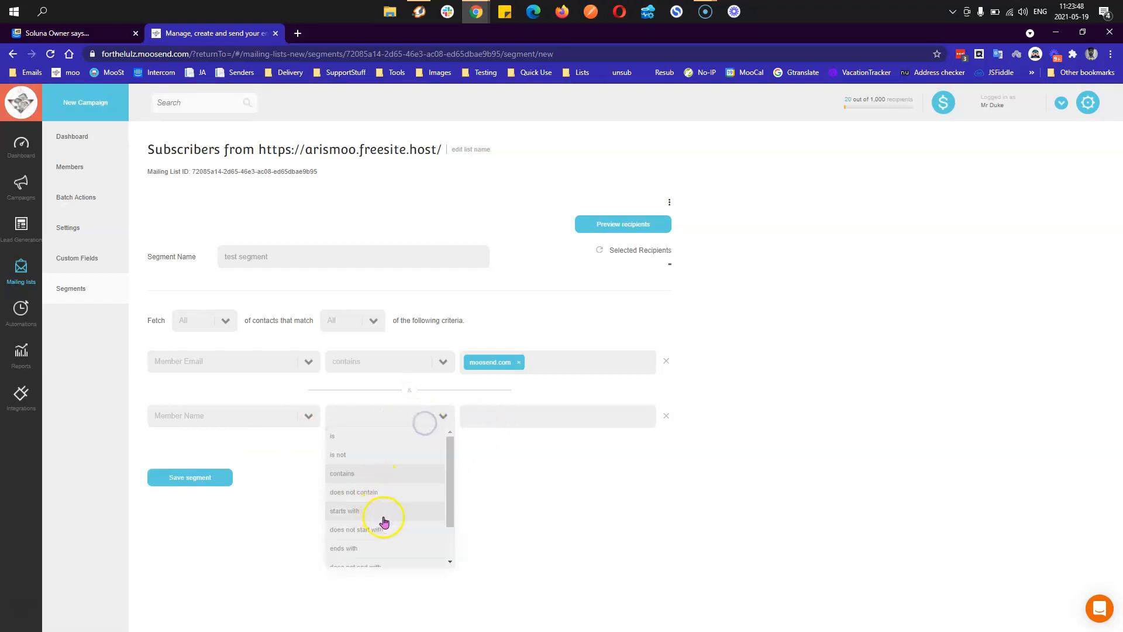
pyautogui.scroll(-1, 387, 535)
pyautogui.click(383, 533)
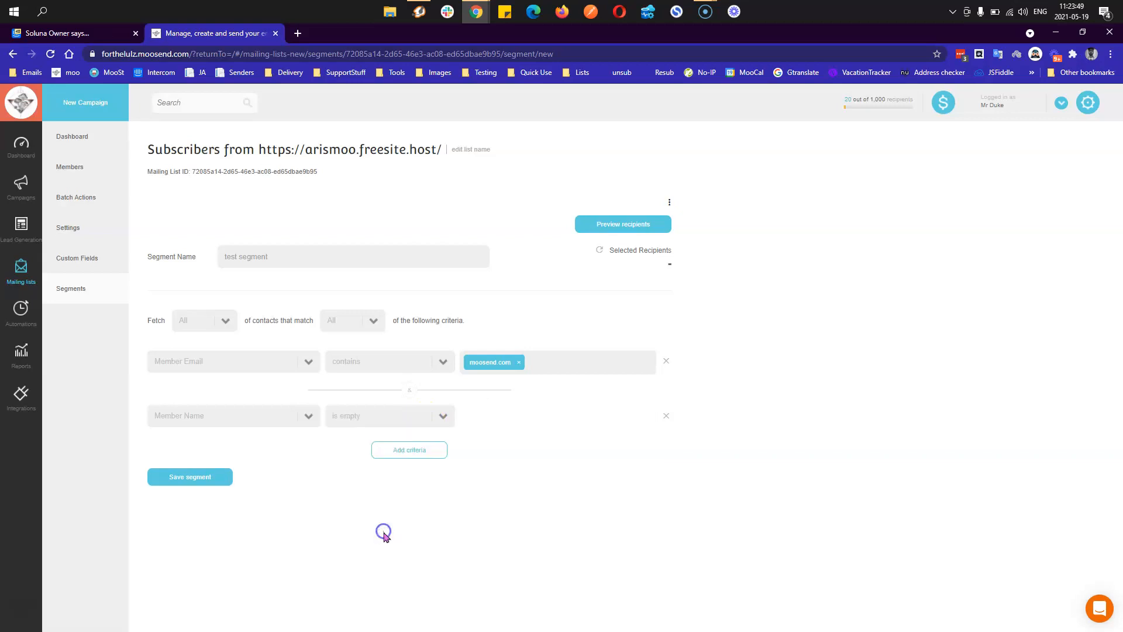
pyautogui.click(412, 417)
pyautogui.click(409, 556)
pyautogui.click(585, 487)
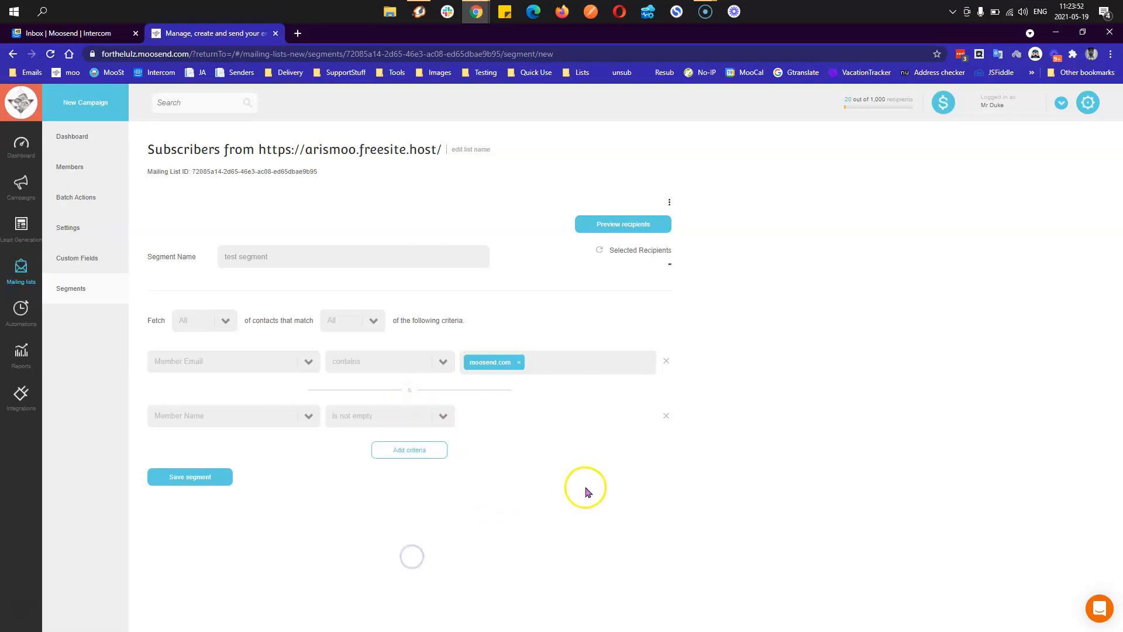
# Step: Refresh the selected recipients count, preview the matching recipients to check their email and name, and close the preview
pyautogui.click(600, 251)
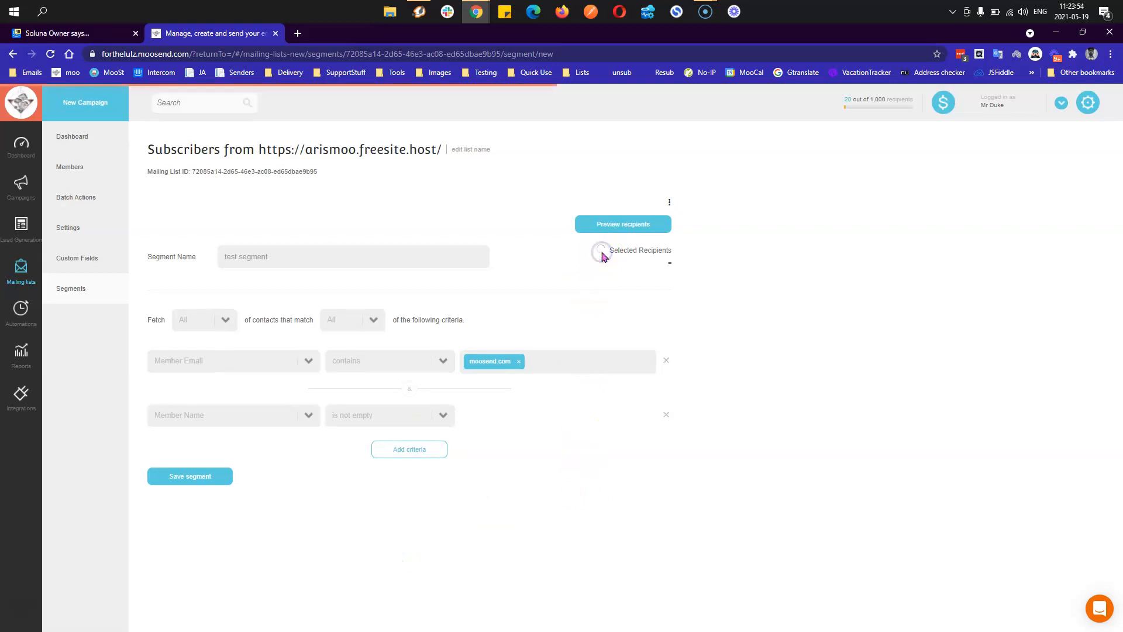
pyautogui.click(647, 232)
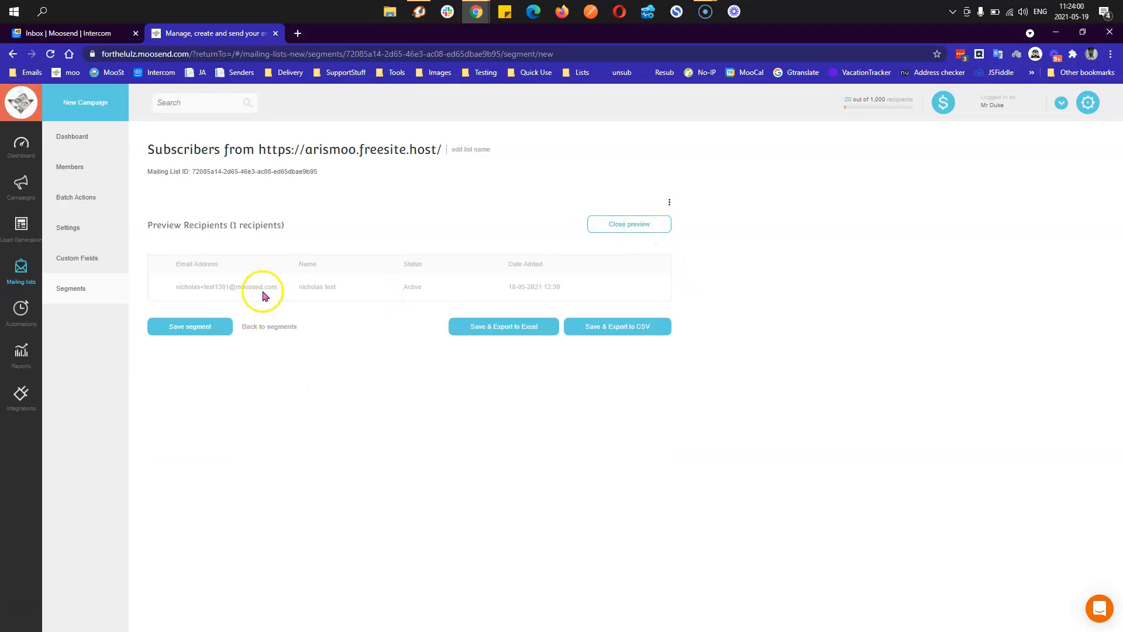
pyautogui.moveTo(299, 287); pyautogui.dragTo(340, 295)
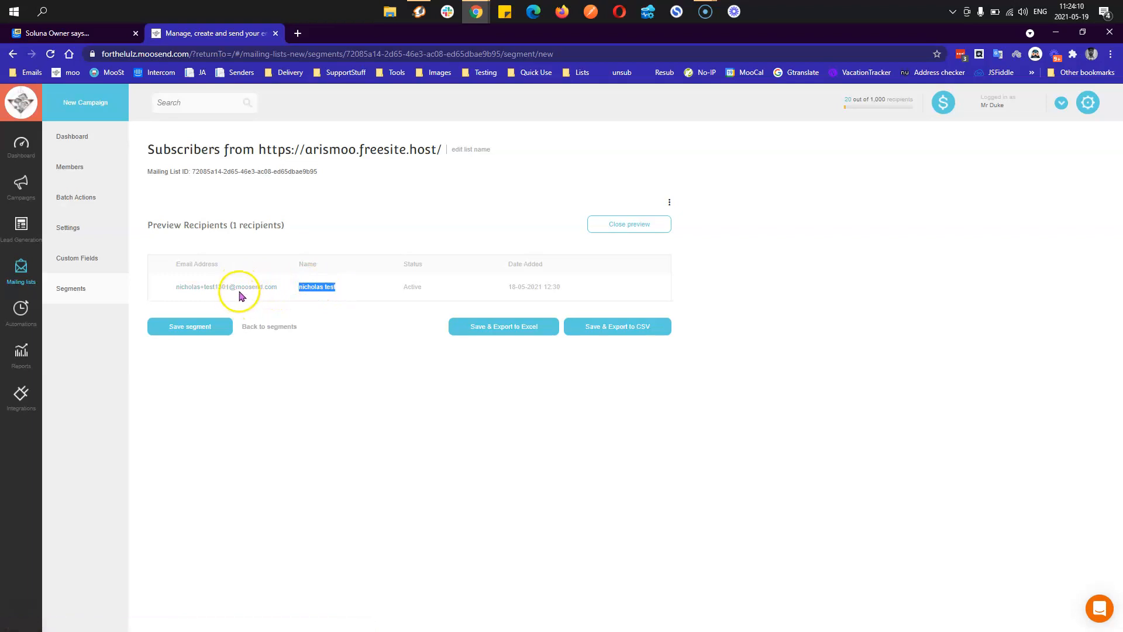
pyautogui.click(630, 226)
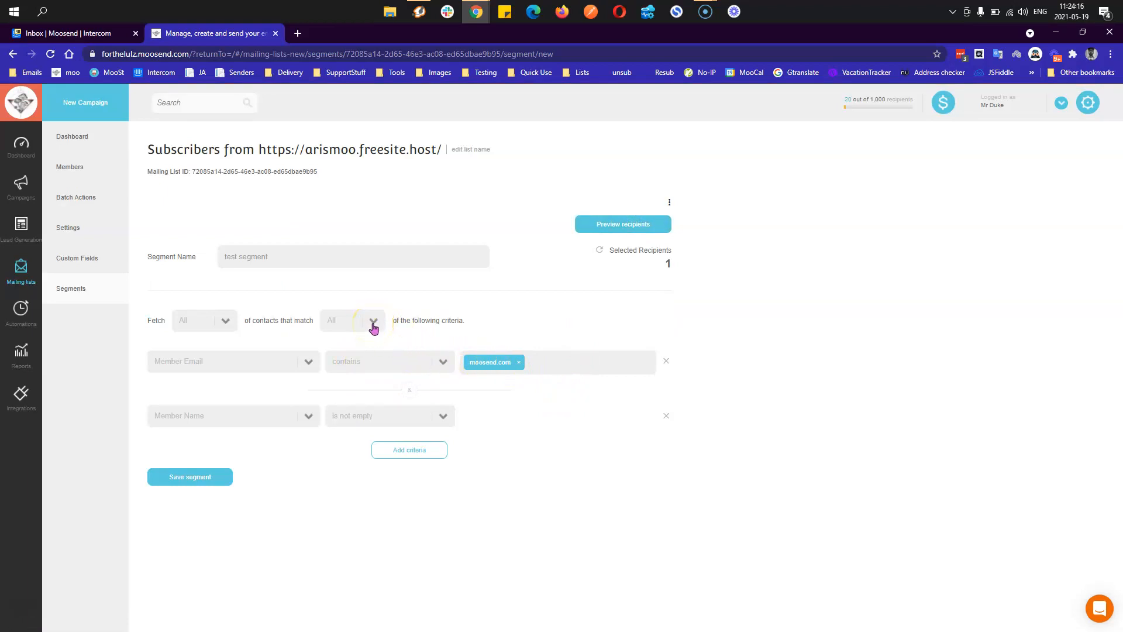
# Step: Set the Member Name criterion to is empty and refresh the selected recipients count
pyautogui.click(441, 420)
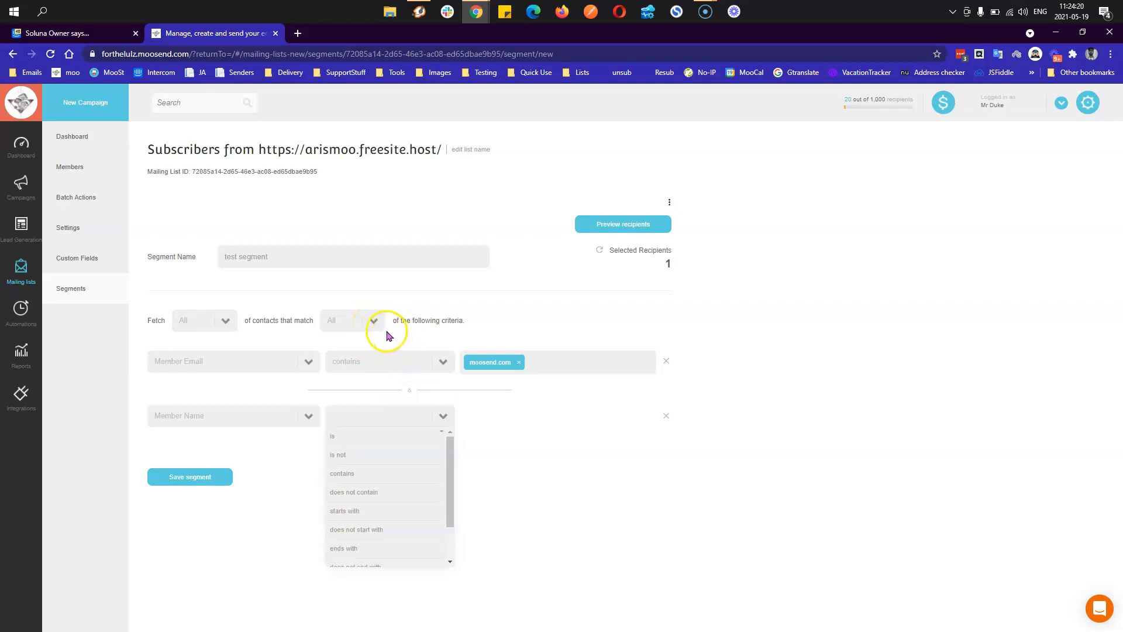
pyautogui.scroll(-3, 386, 544)
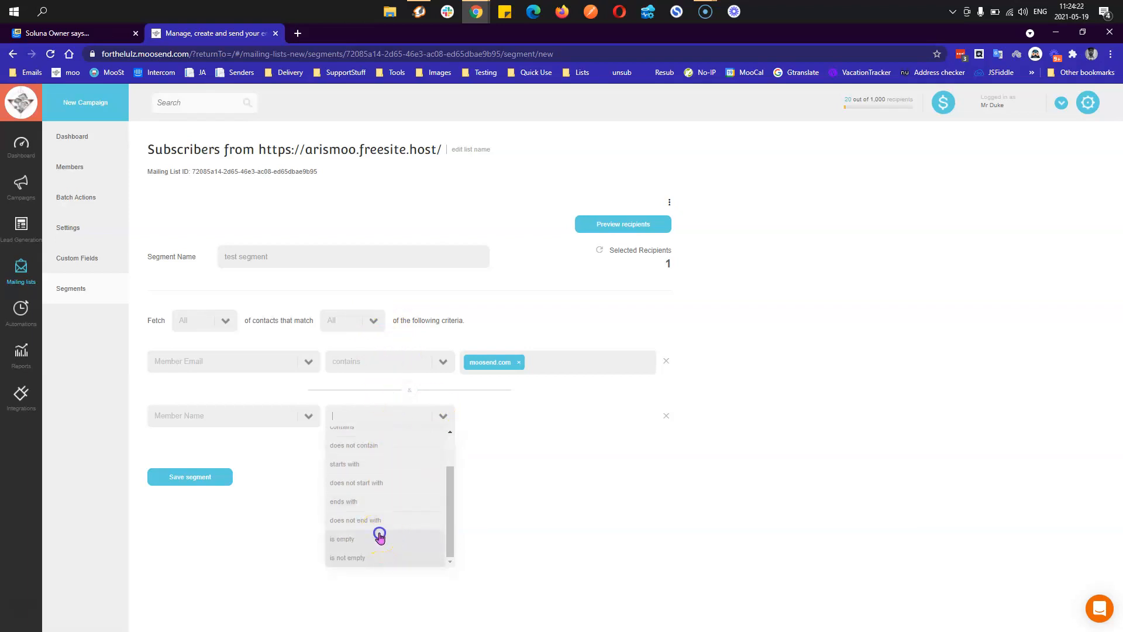
pyautogui.click(377, 534)
pyautogui.click(599, 249)
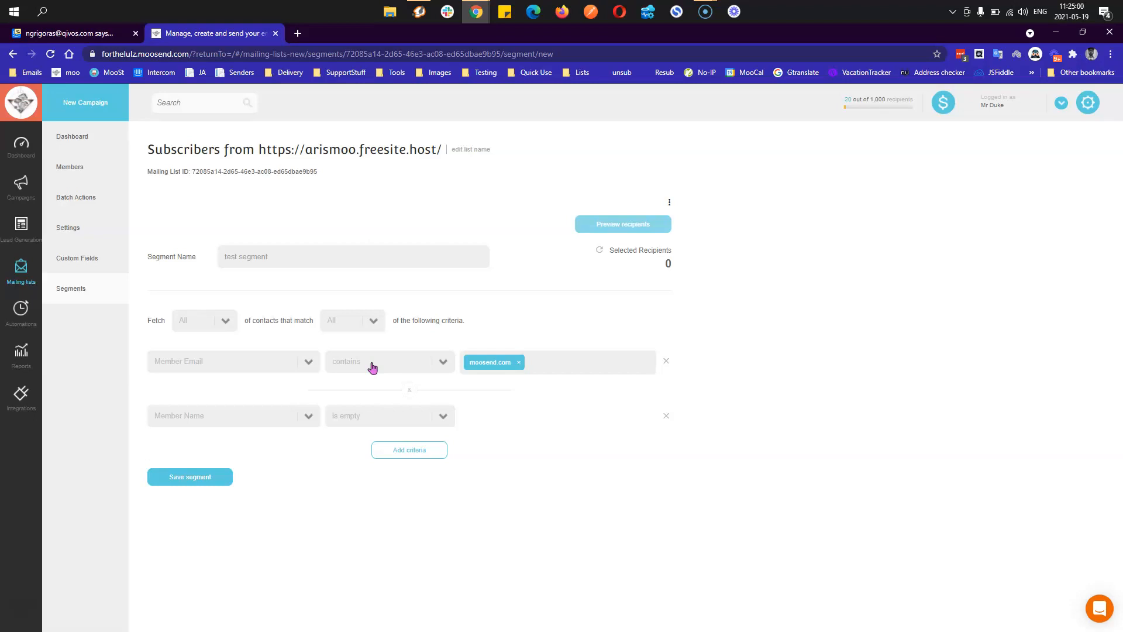
# Step: Set the segment to match Any of the criteria and refresh the selected recipients count
pyautogui.click(358, 321)
pyautogui.click(363, 361)
pyautogui.click(600, 252)
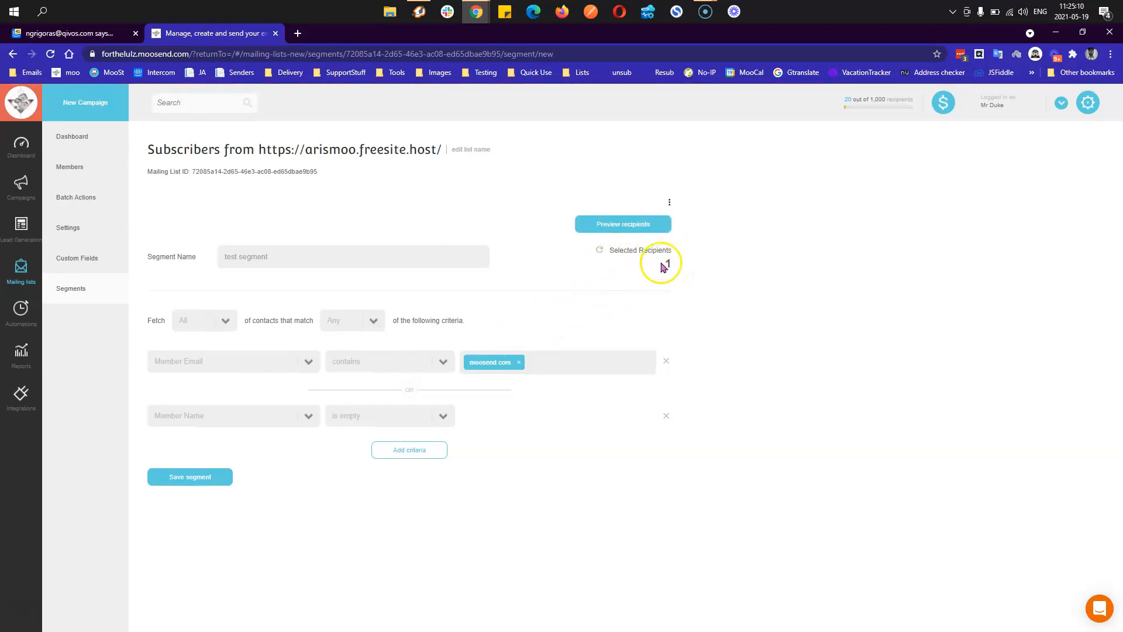
# Step: Alternate the criteria matching between All and Any to compare the connector between the two criteria, ending on All
pyautogui.click(474, 361)
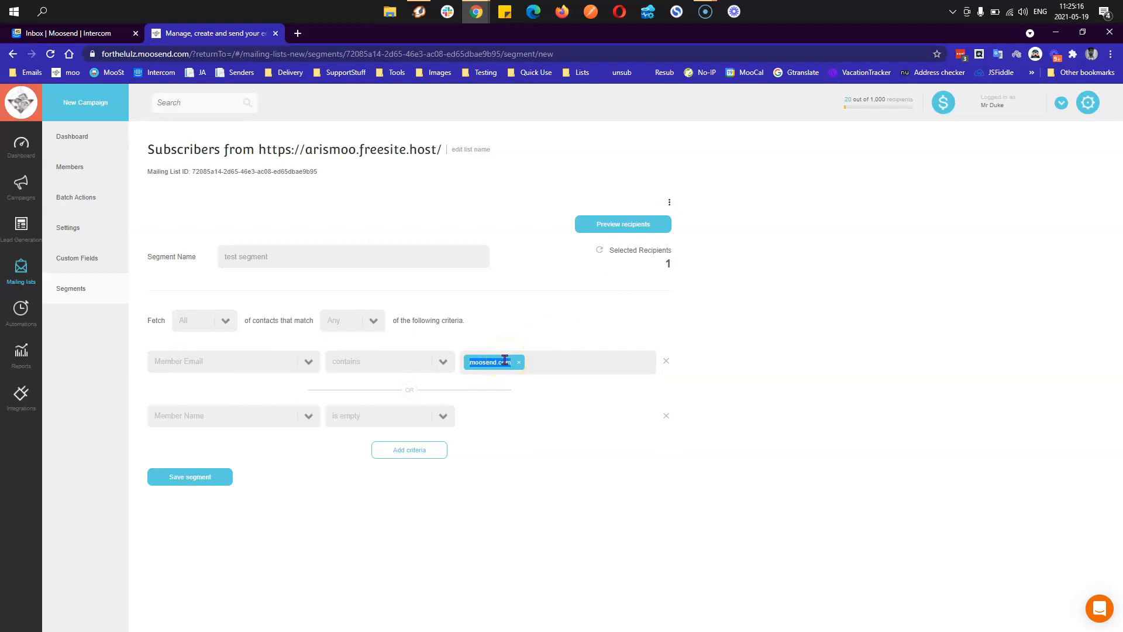
pyautogui.click(404, 390)
pyautogui.click(374, 321)
pyautogui.click(359, 342)
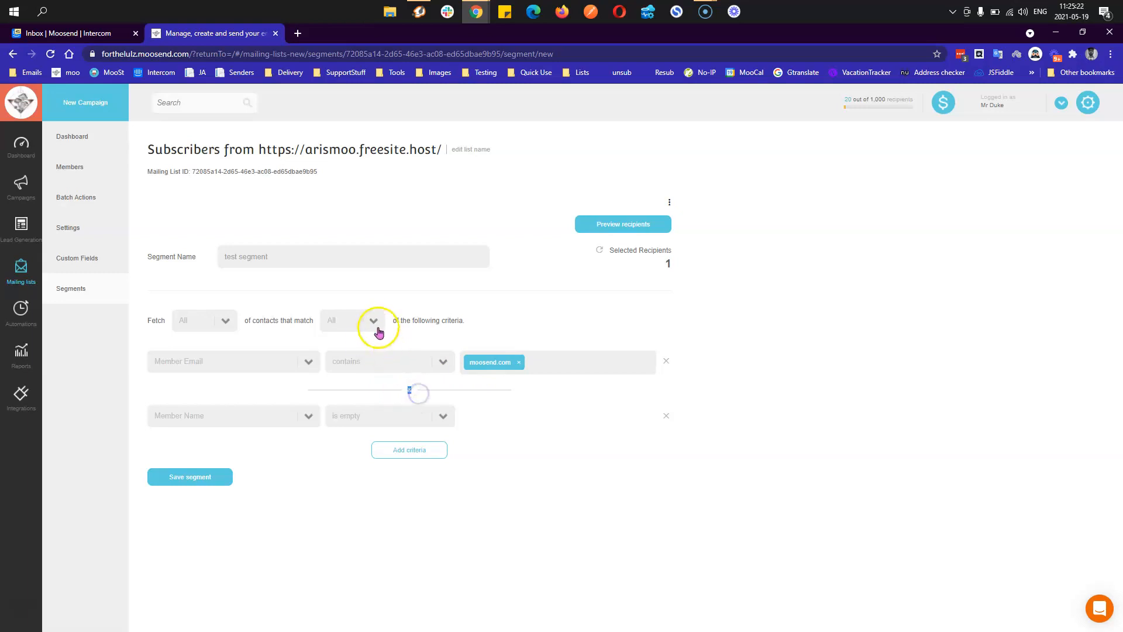
pyautogui.click(375, 321)
pyautogui.click(354, 360)
pyautogui.click(416, 390)
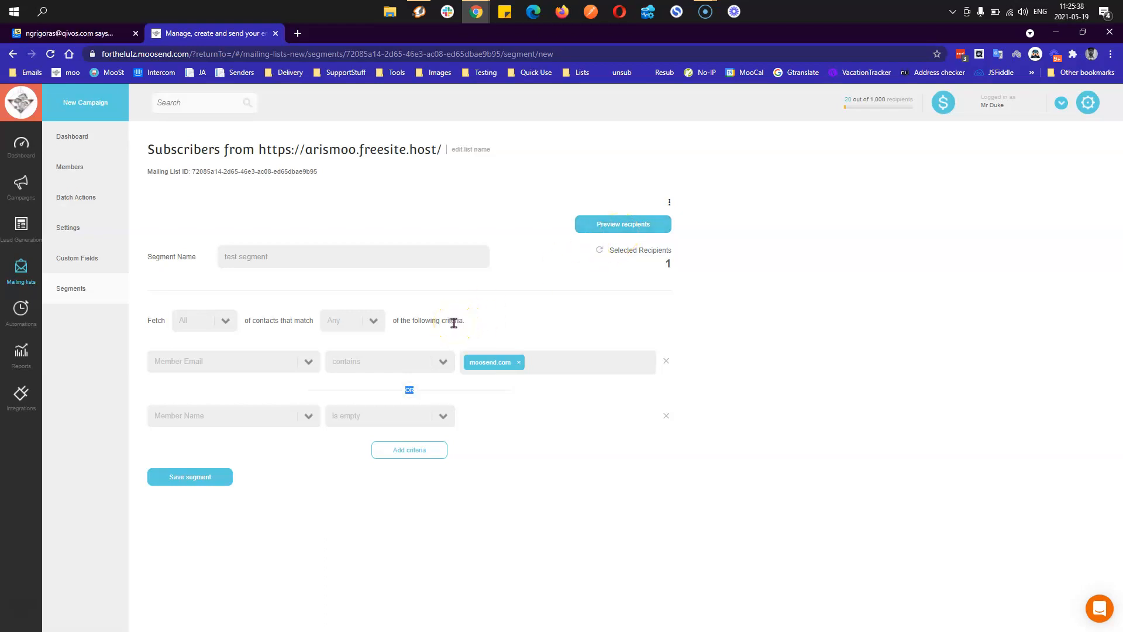
pyautogui.click(368, 322)
pyautogui.click(366, 338)
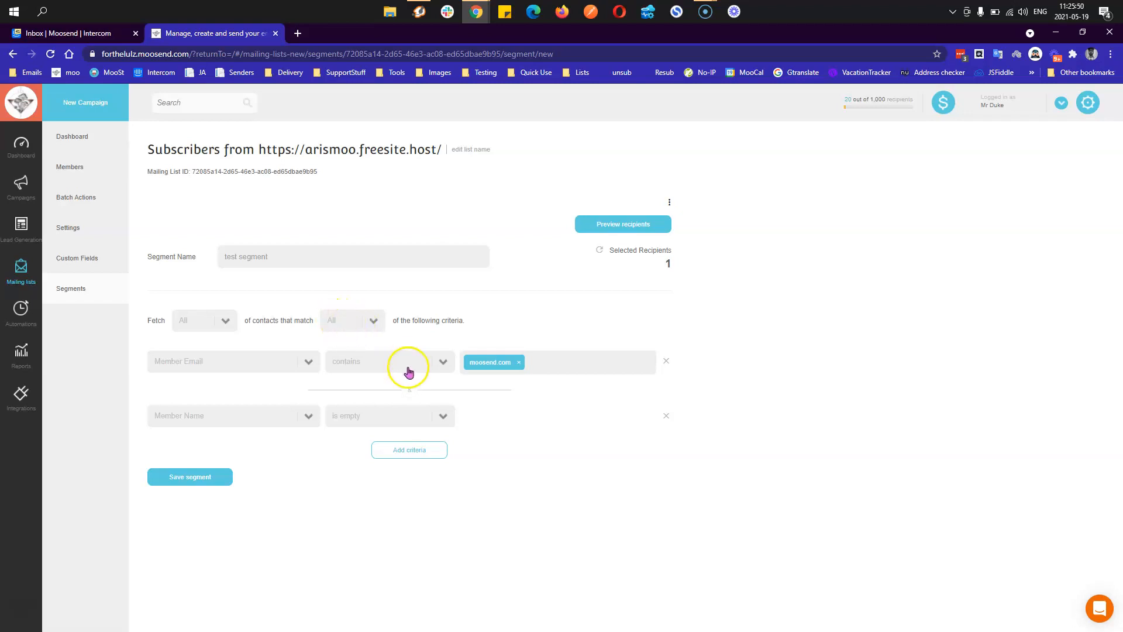
pyautogui.moveTo(410, 388); pyautogui.dragTo(417, 389)
# Step: Add "gmail.com" as a second value of the Member Email criterion and refresh the selected recipients count
pyautogui.click(547, 369)
pyautogui.click(575, 489)
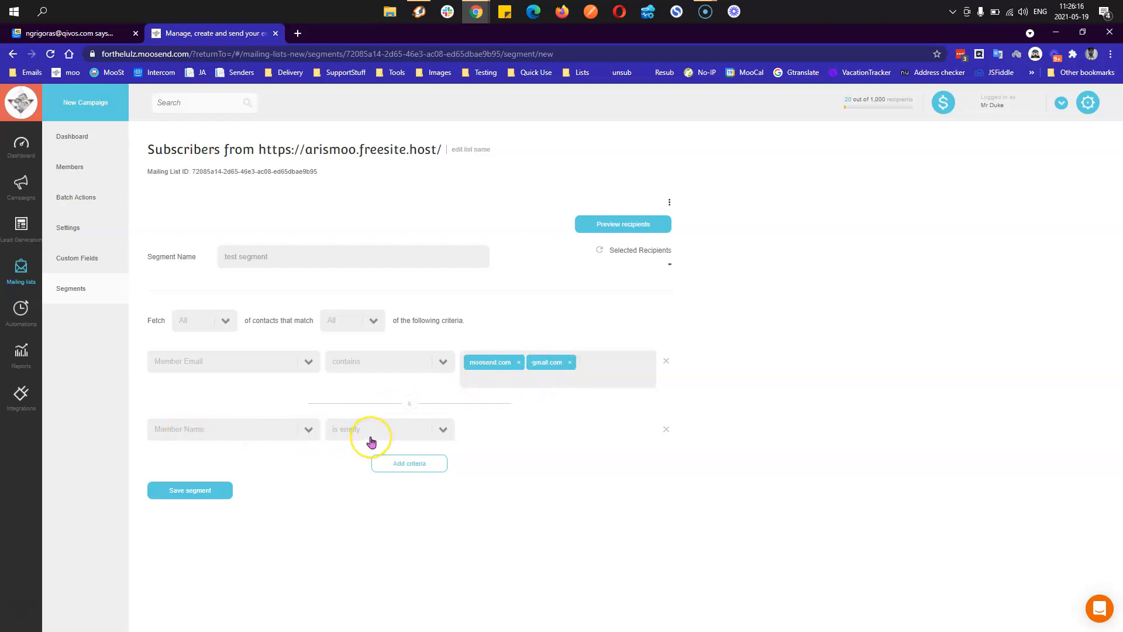
pyautogui.click(598, 250)
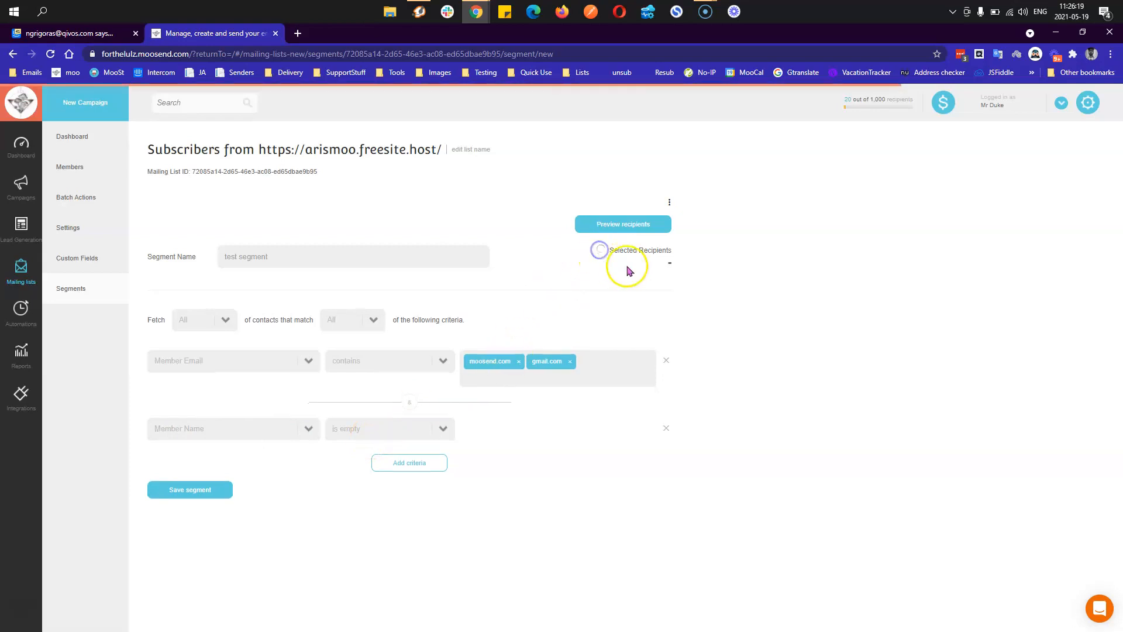
# Step: Set the Member Name criterion to is not empty and refresh the selected recipients count
pyautogui.click(410, 434)
pyautogui.click(381, 572)
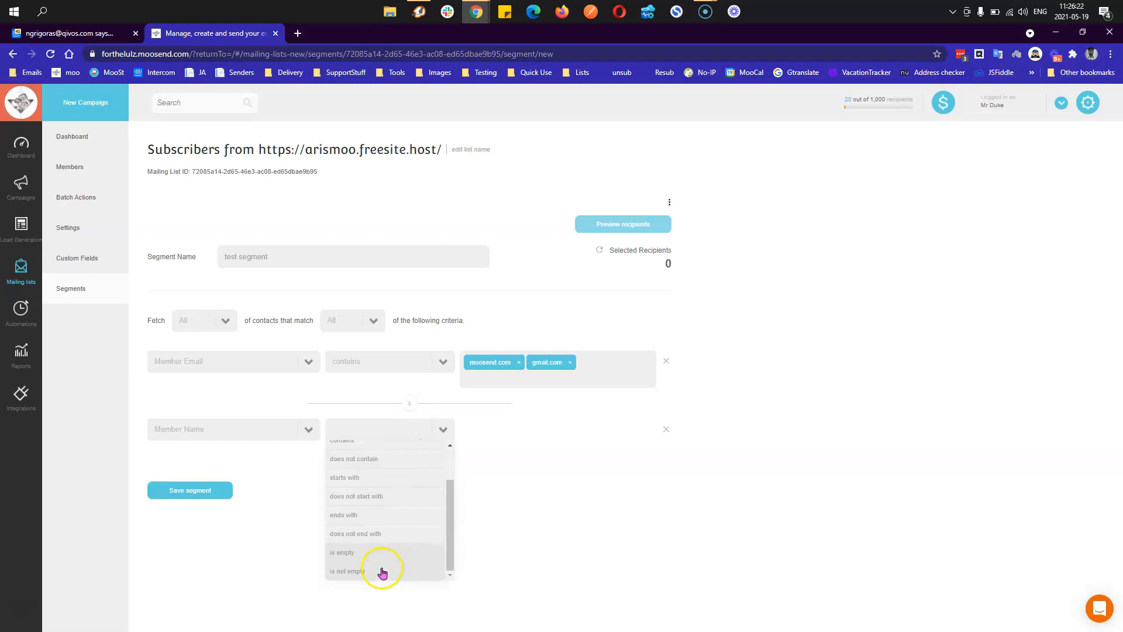
pyautogui.click(599, 250)
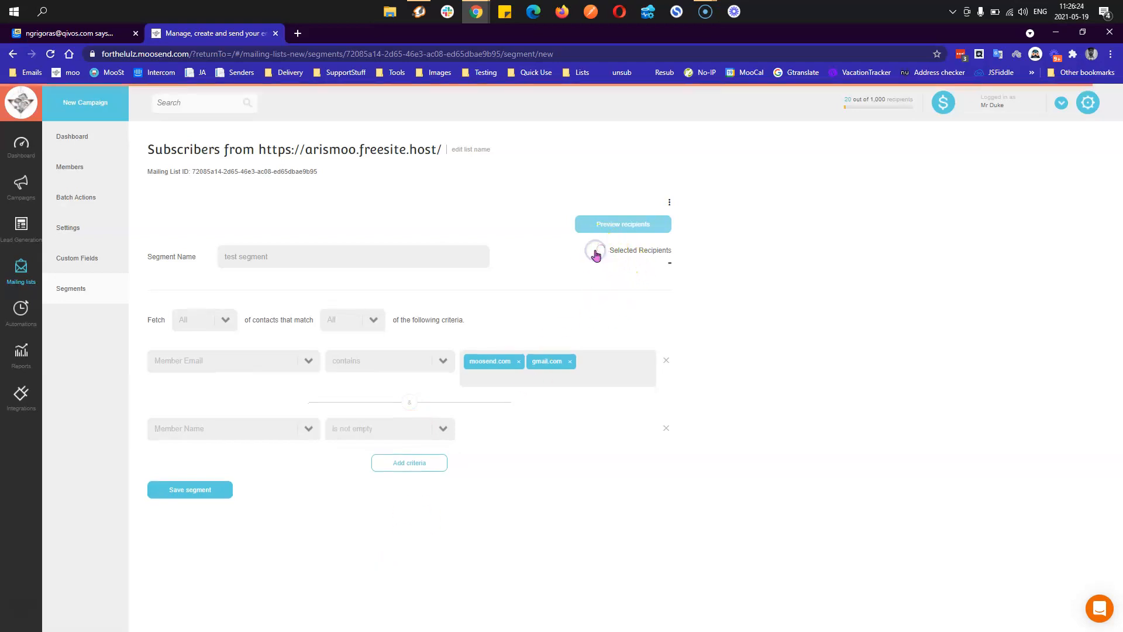
# Step: Preview the segment's recipients, check the email domain and name against both criteria, and close the preview
pyautogui.click(621, 227)
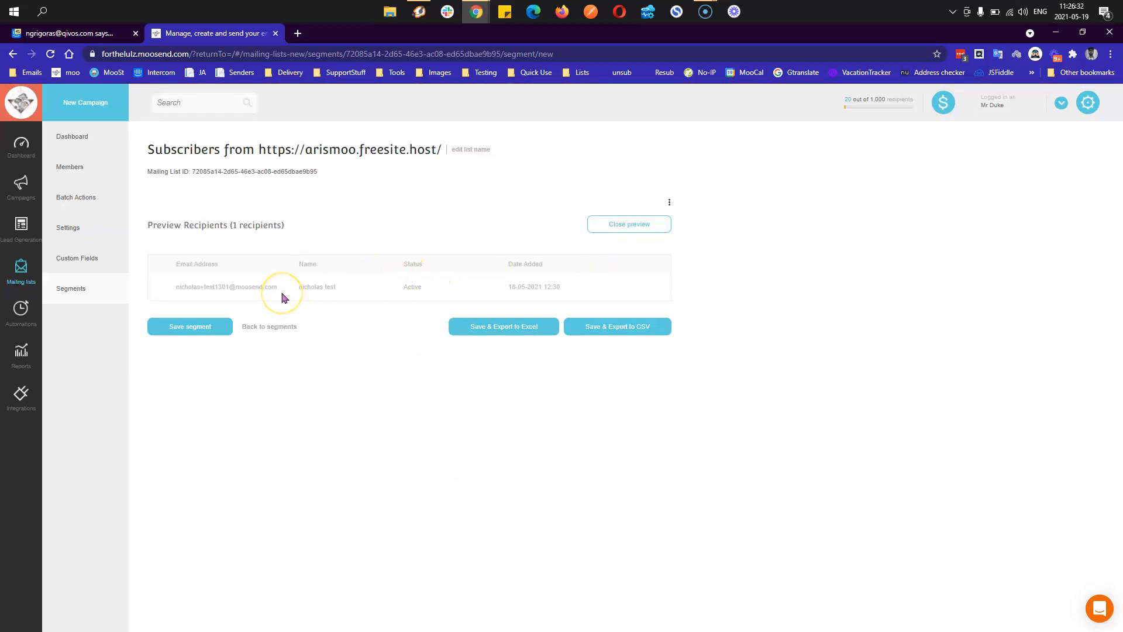
pyautogui.moveTo(270, 289); pyautogui.dragTo(240, 297)
pyautogui.click(347, 289)
pyautogui.moveTo(297, 291); pyautogui.dragTo(294, 290)
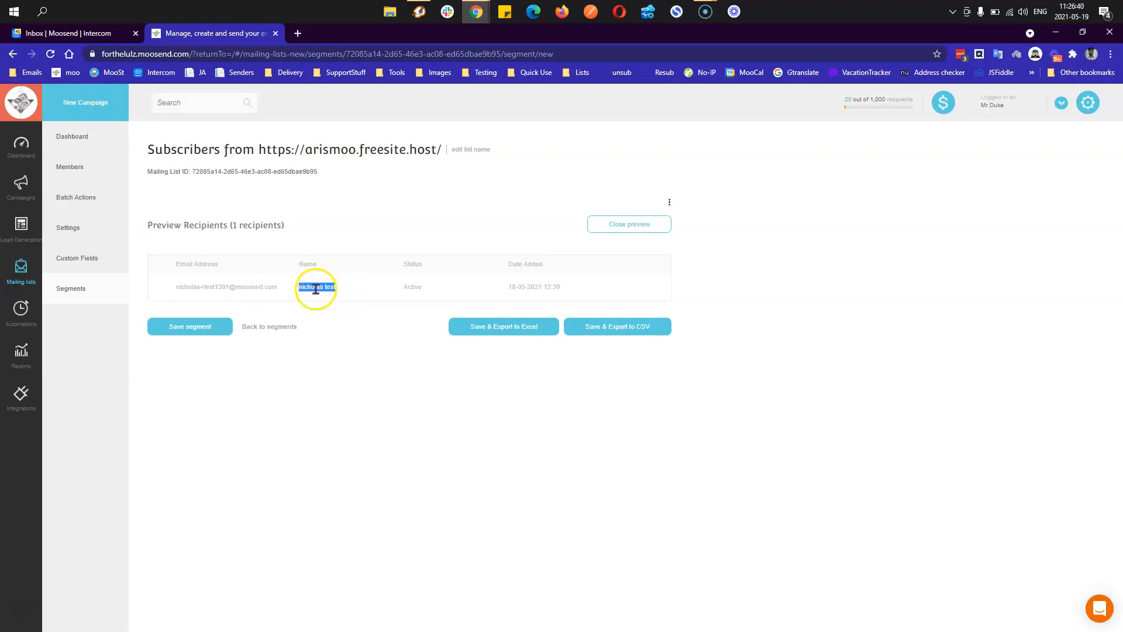
pyautogui.click(643, 223)
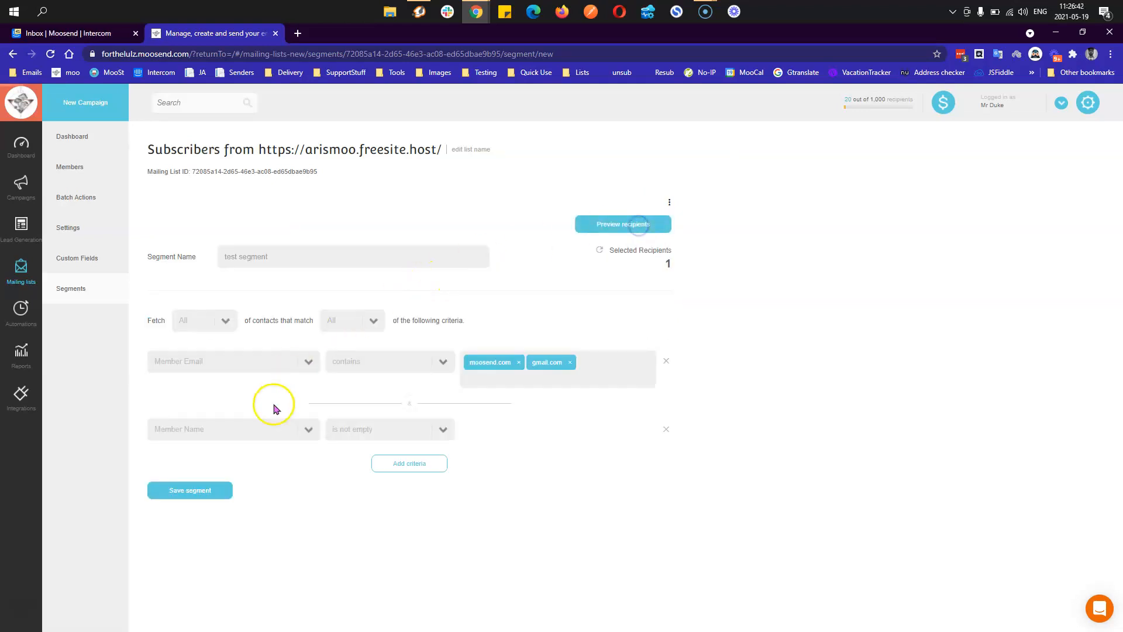
# Step: Save the segment and reopen "test segment" from the segments list
pyautogui.click(216, 492)
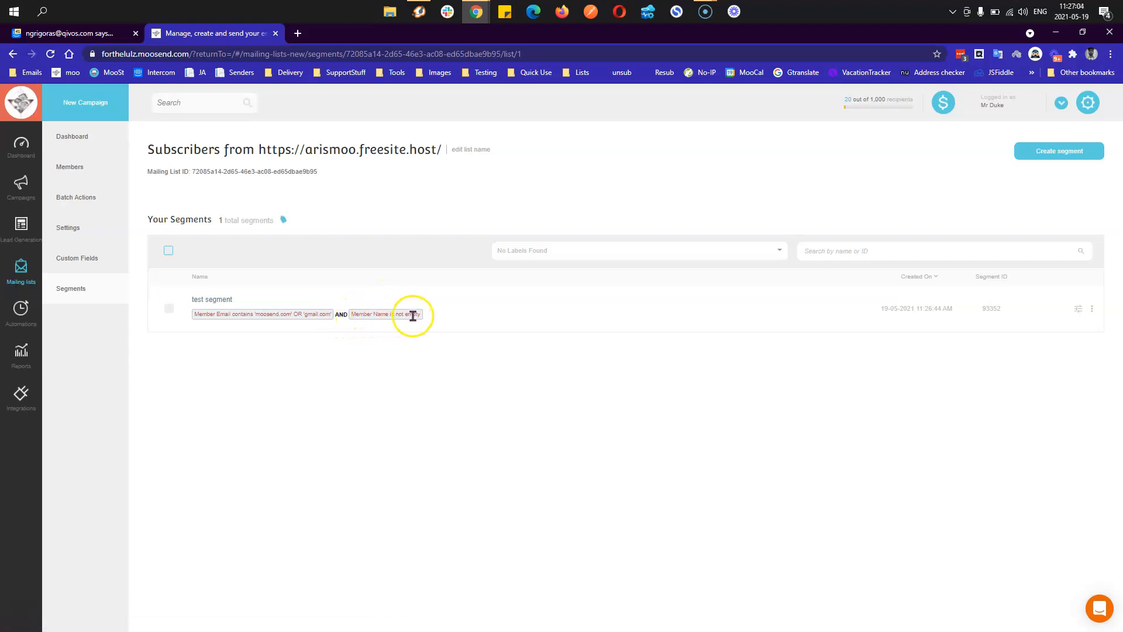
pyautogui.click(224, 302)
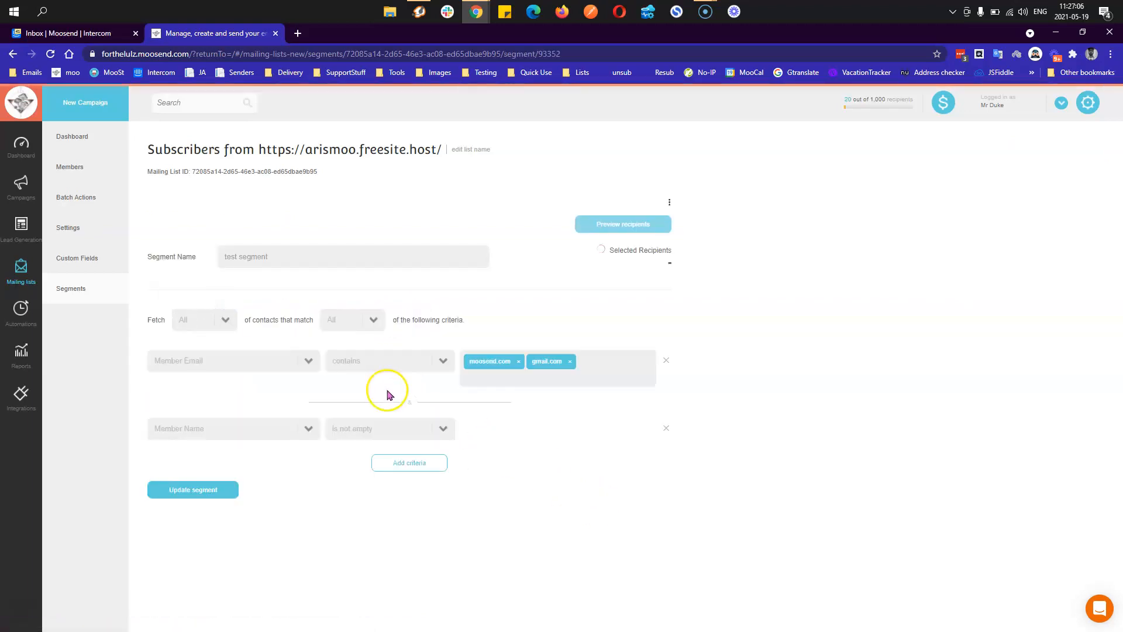